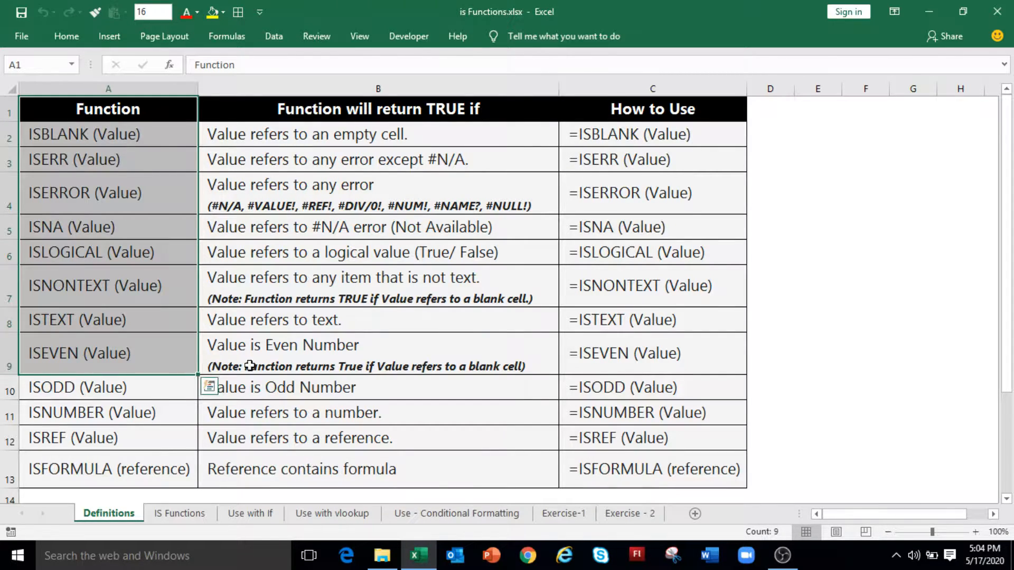
On the IS Functions sheet, enter =ISBLANK(B3) in cell C3 to test the text value.
{"action": "left_click", "coordinate": [174, 324]}
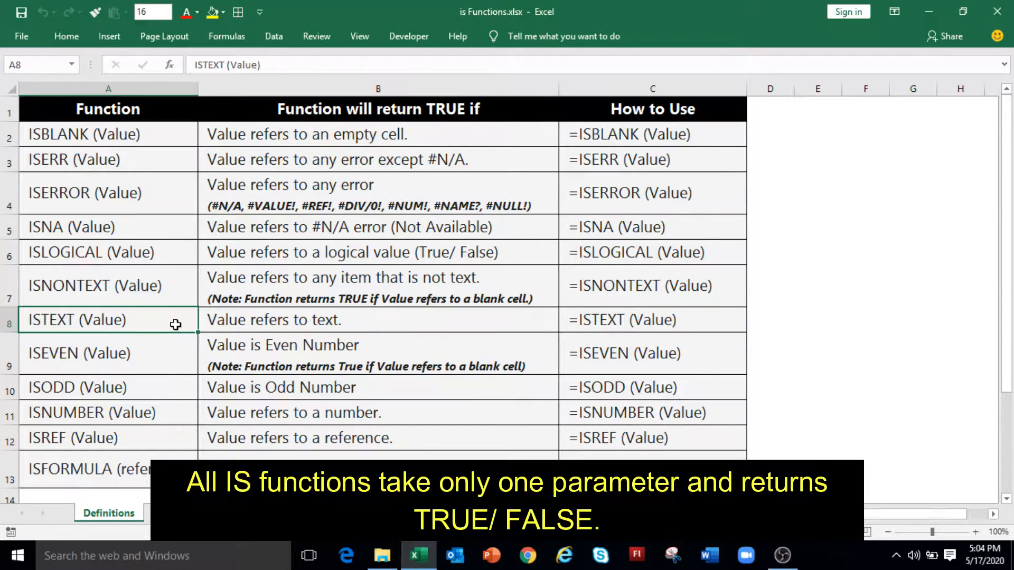
{"action": "left_click", "coordinate": [197, 514]}
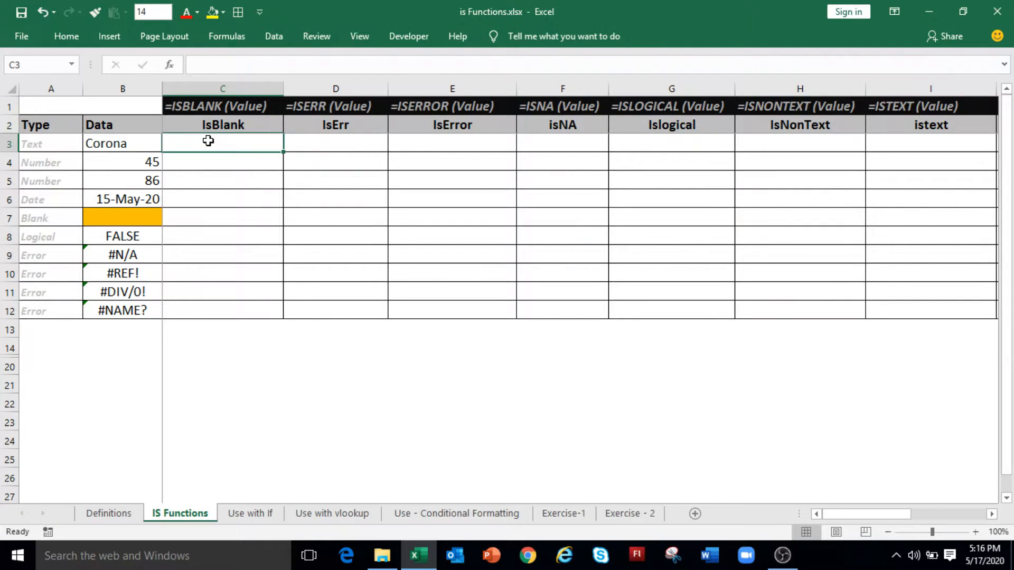
{"action": "type", "text": "="}
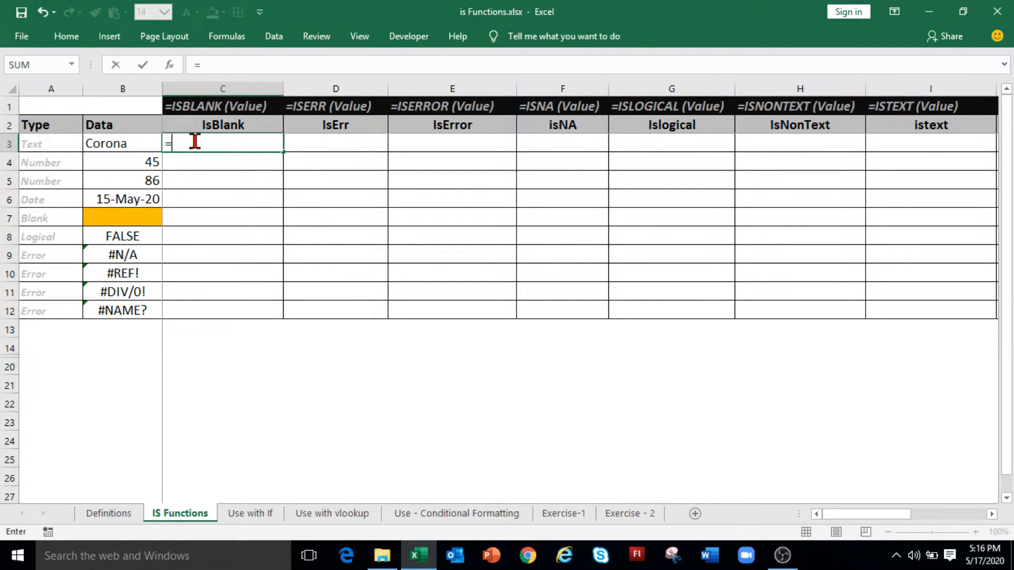
{"action": "type", "text": "Isbl"}
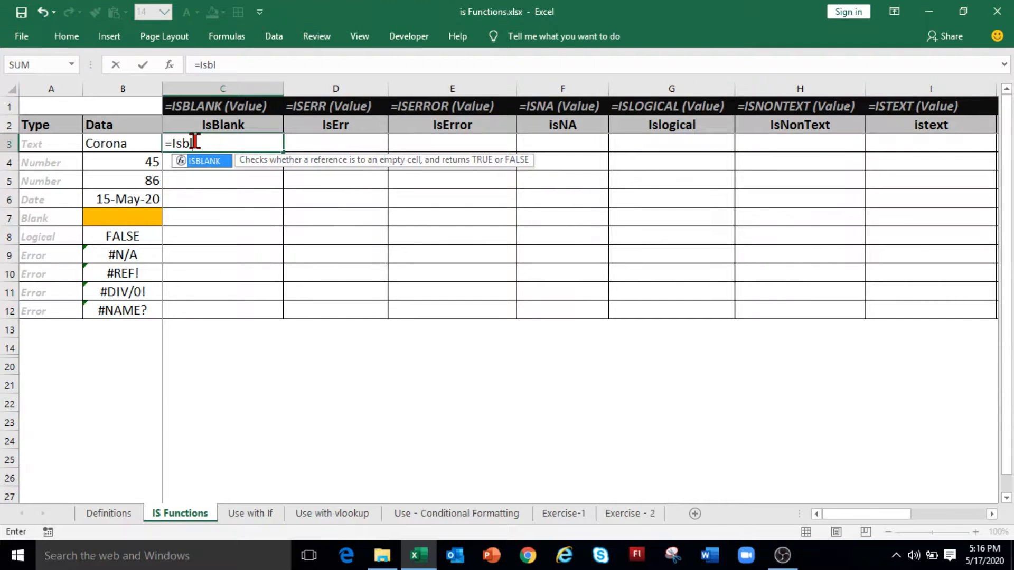
{"action": "type", "text": "ank("}
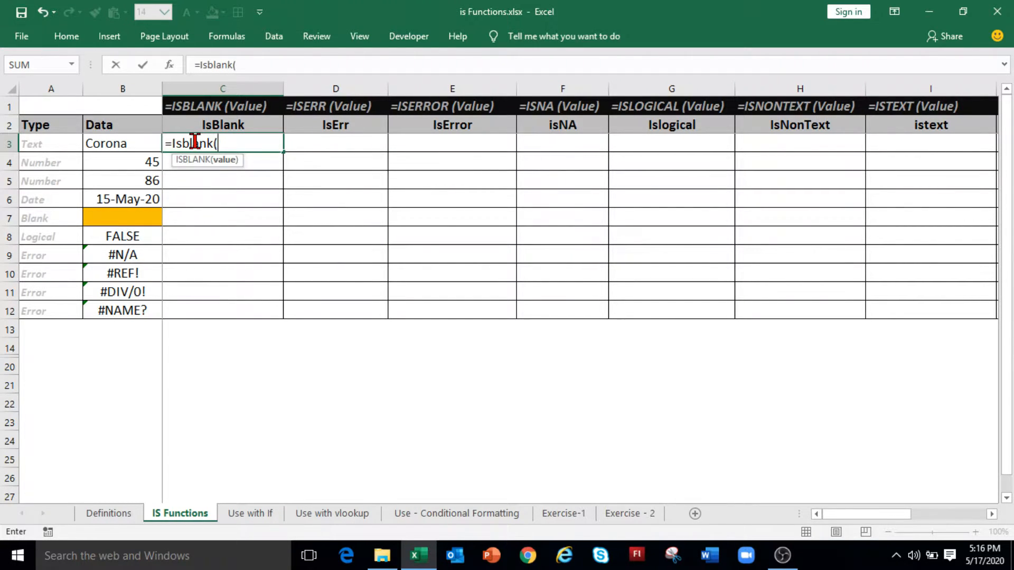
{"action": "left_click", "coordinate": [124, 144]}
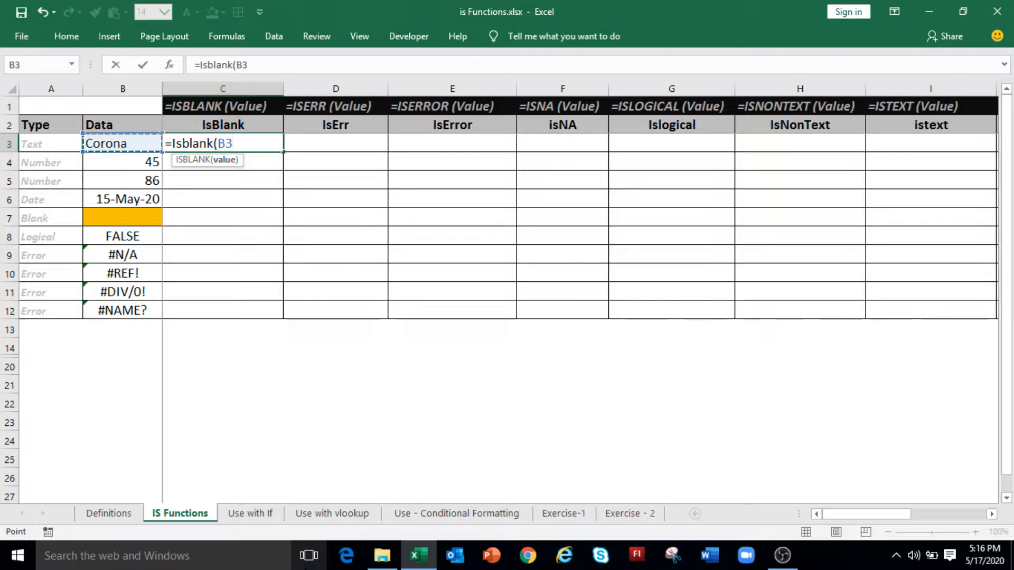
{"action": "type", "text": ")"}
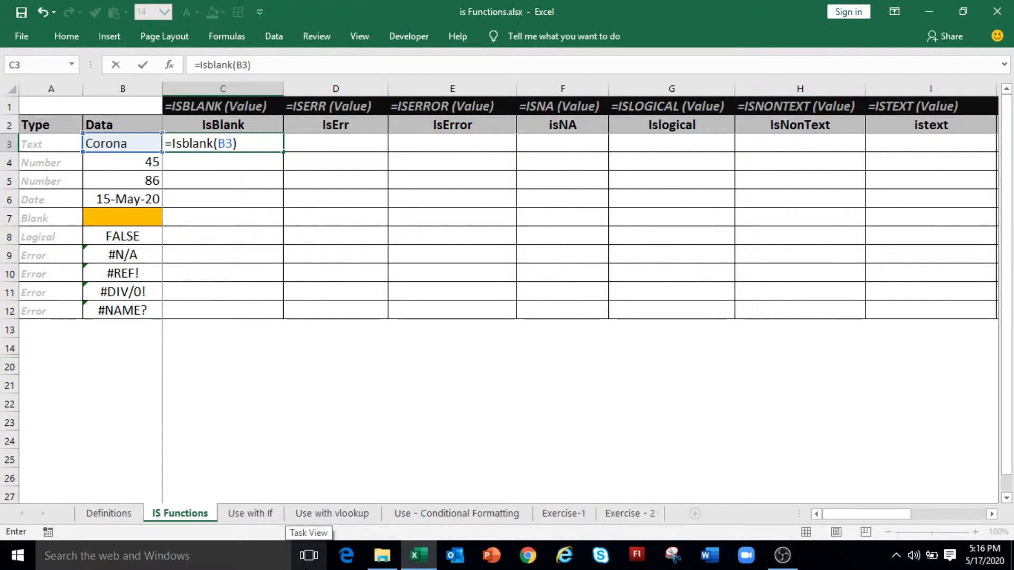
{"action": "key", "text": "Return"}
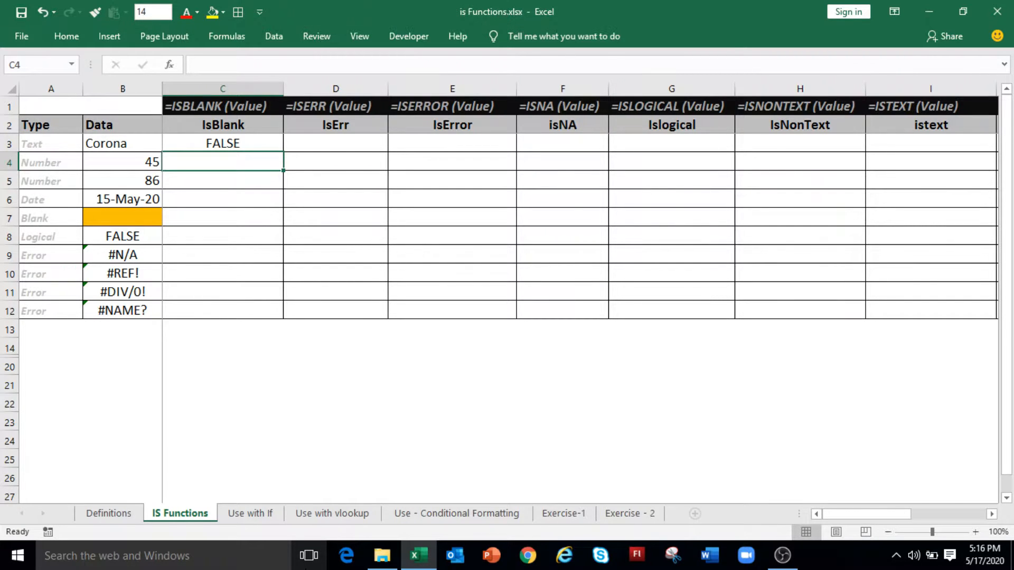
{"action": "key", "text": "Up"}
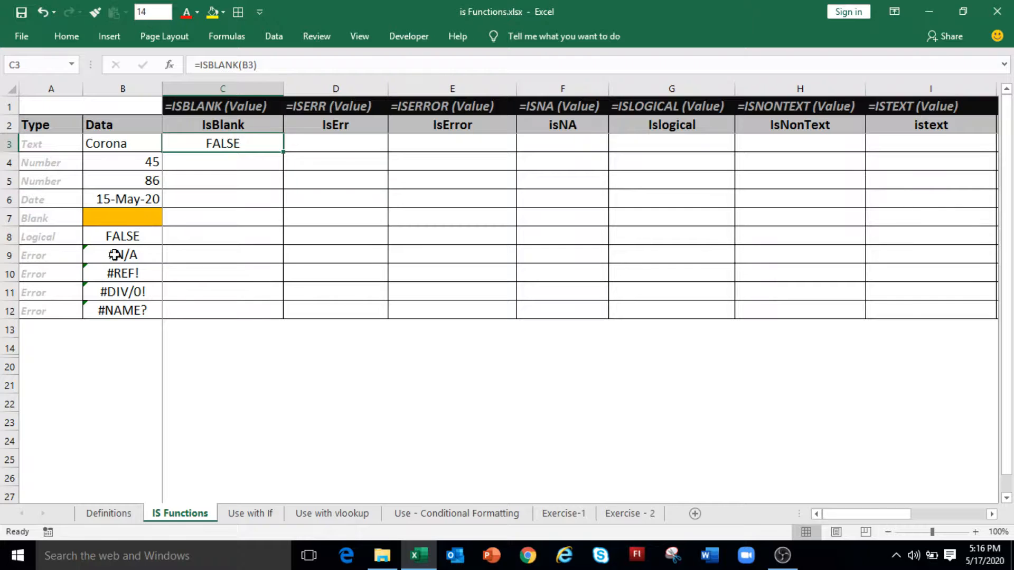
Enter =ISBLANK(B7) in cell C7 to test the blank data cell.
{"action": "left_click", "coordinate": [197, 219]}
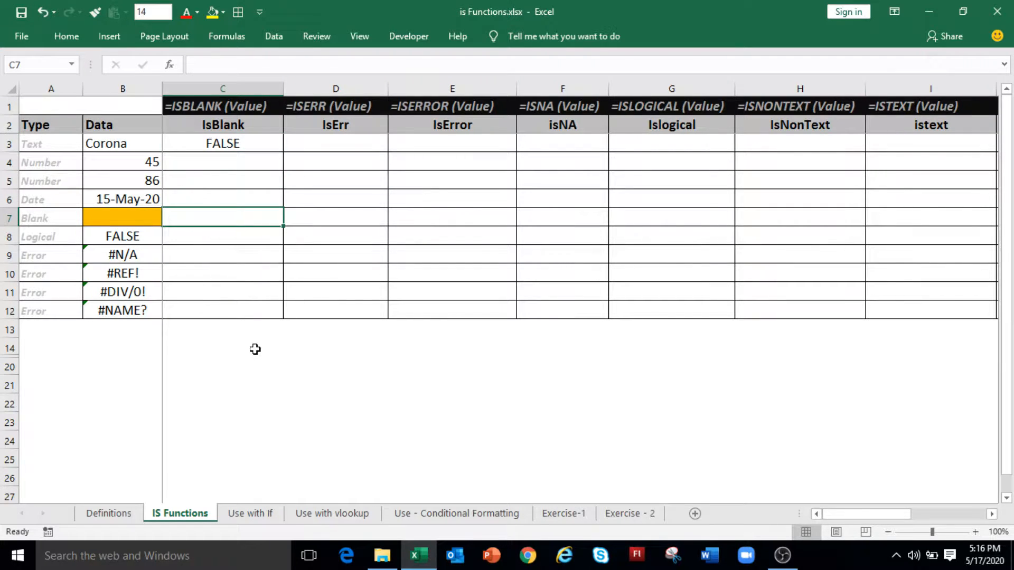
{"action": "type", "text": "="}
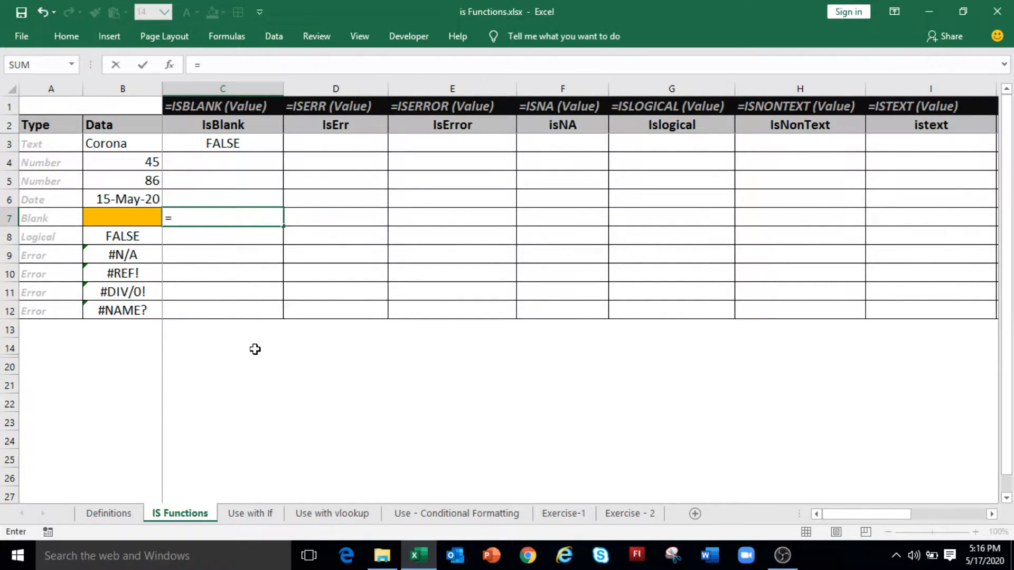
{"action": "type", "text": "islb"}
{"action": "type", "text": "ank("}
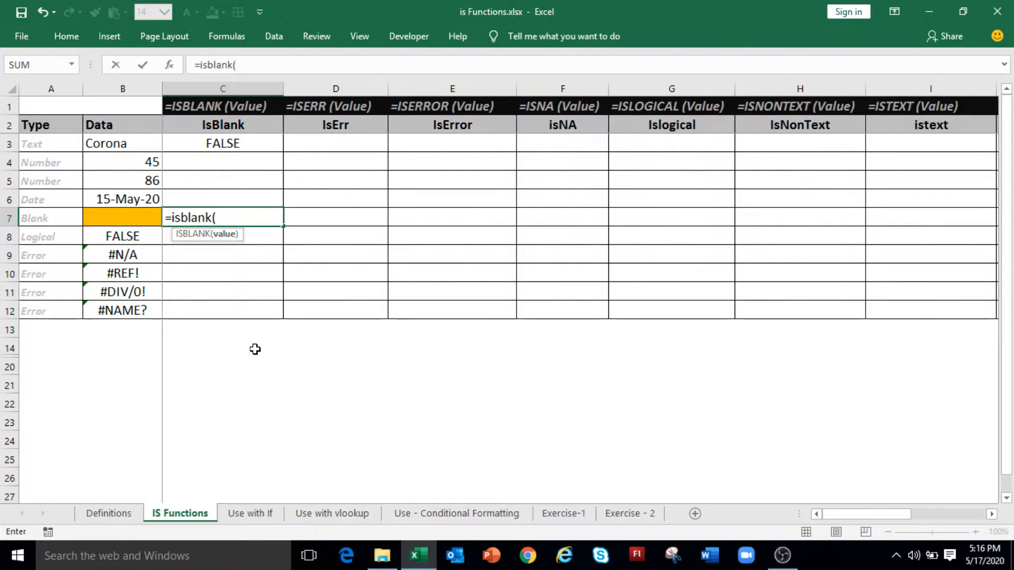
{"action": "left_click", "coordinate": [122, 217]}
{"action": "type", "text": ")"}
{"action": "key", "text": "Return"}
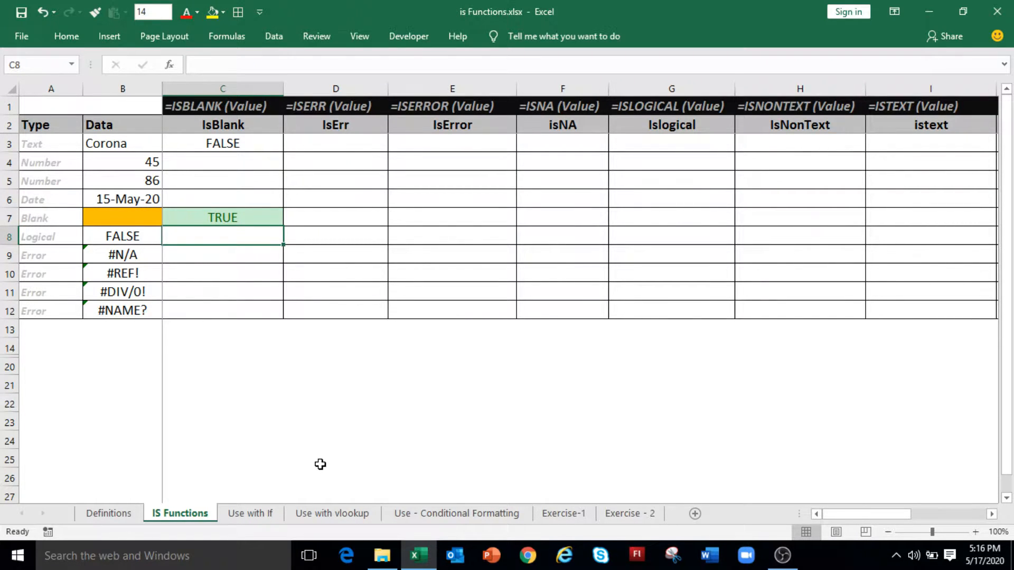
Copy the ISBLANK formula from C7 into C4:C6 and C8:C12 to complete the IsBlank column.
{"action": "left_click", "coordinate": [243, 213]}
{"action": "key", "text": "ctrl+c"}
{"action": "left_click_drag", "start_coordinate": [243, 161], "coordinate": [243, 196]}
{"action": "key", "text": "ctrl+v"}
{"action": "left_click_drag", "start_coordinate": [230, 239], "coordinate": [229, 308]}
{"action": "key", "text": "ctrl+v"}
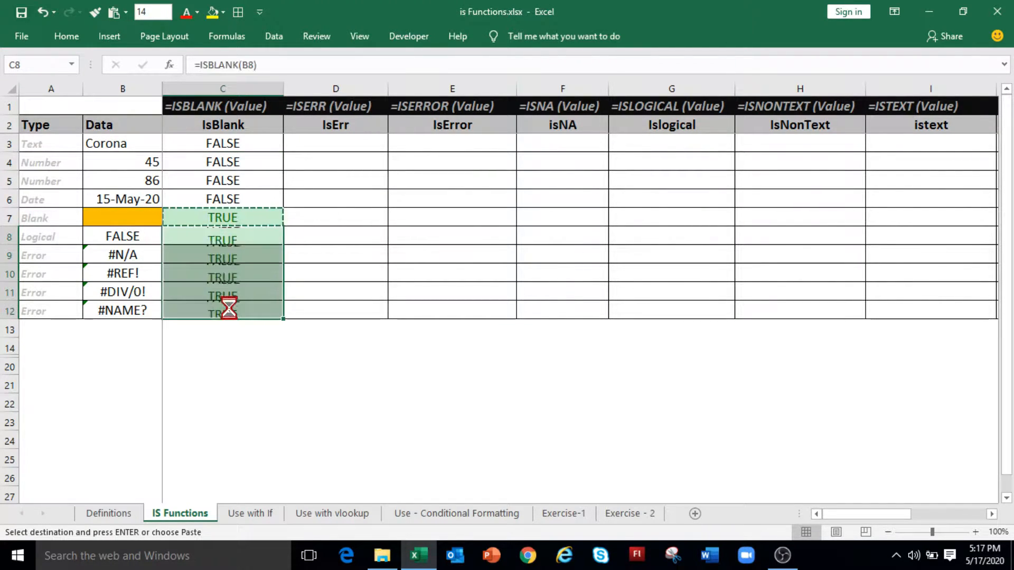
{"action": "left_click", "coordinate": [247, 381]}
{"action": "left_click", "coordinate": [233, 161]}
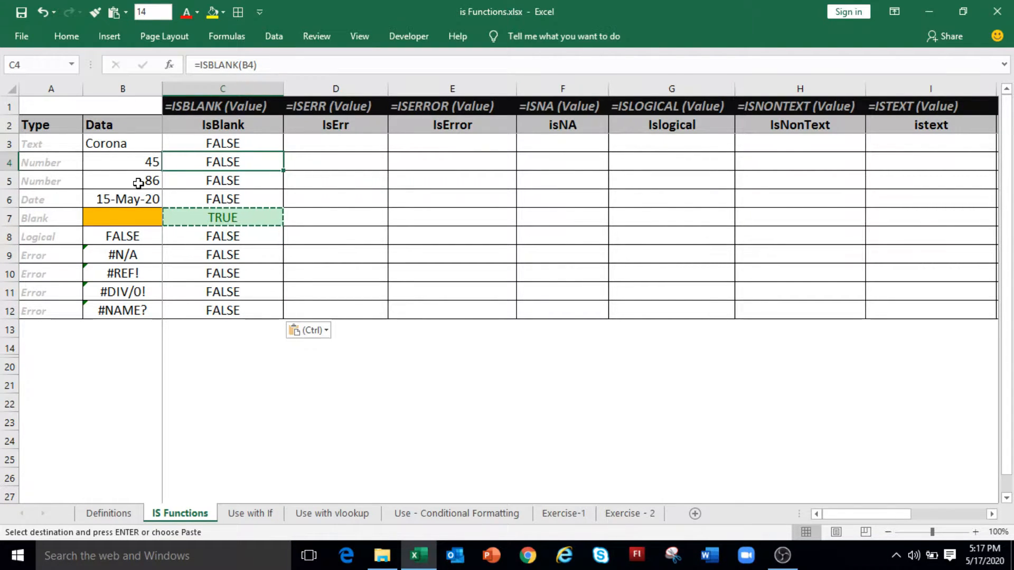
{"action": "key", "text": "Escape"}
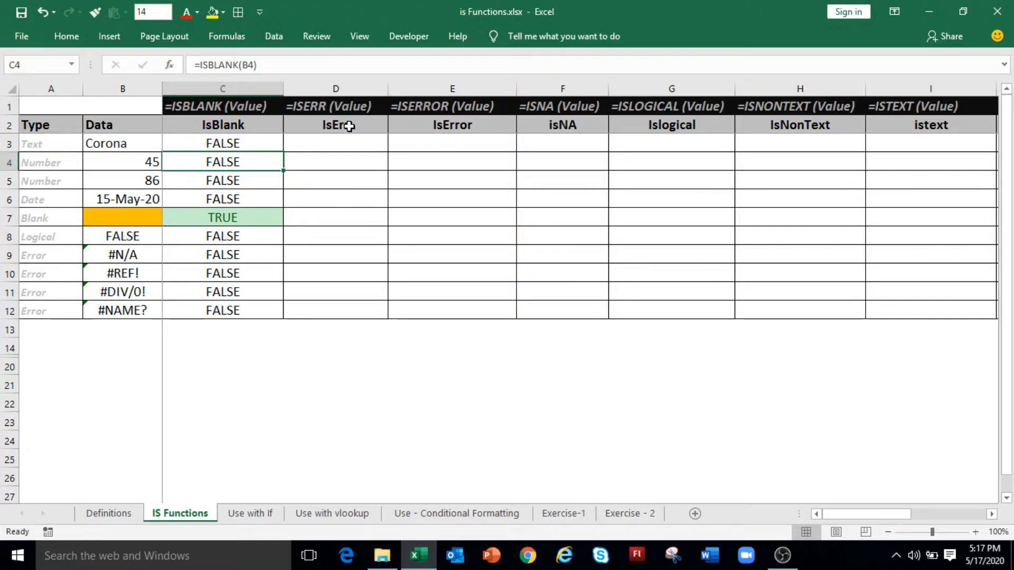
Enter =ISERR(B3) in cell D3 under the IsErr heading.
{"action": "left_click", "coordinate": [349, 126]}
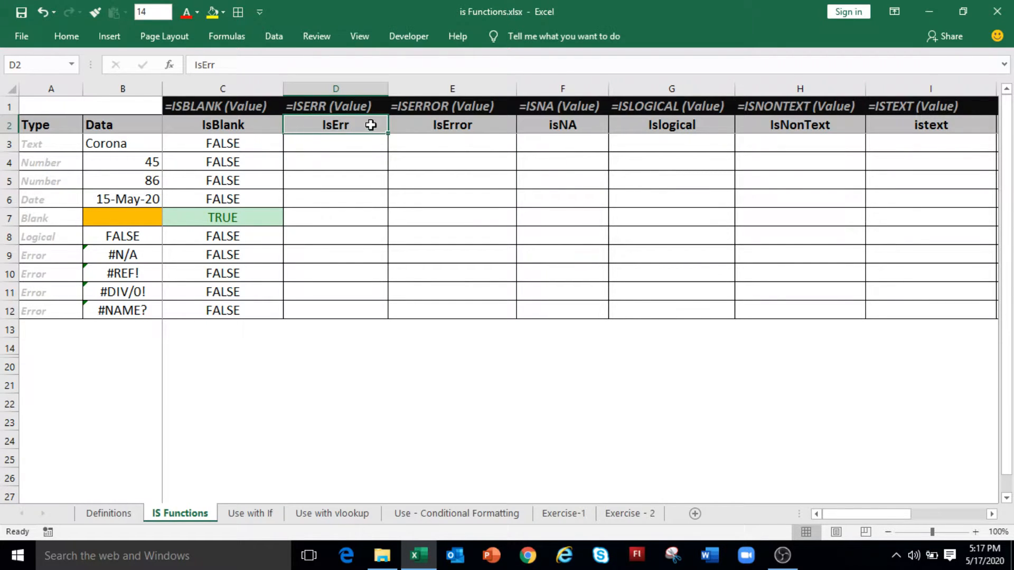
{"action": "left_click", "coordinate": [463, 127]}
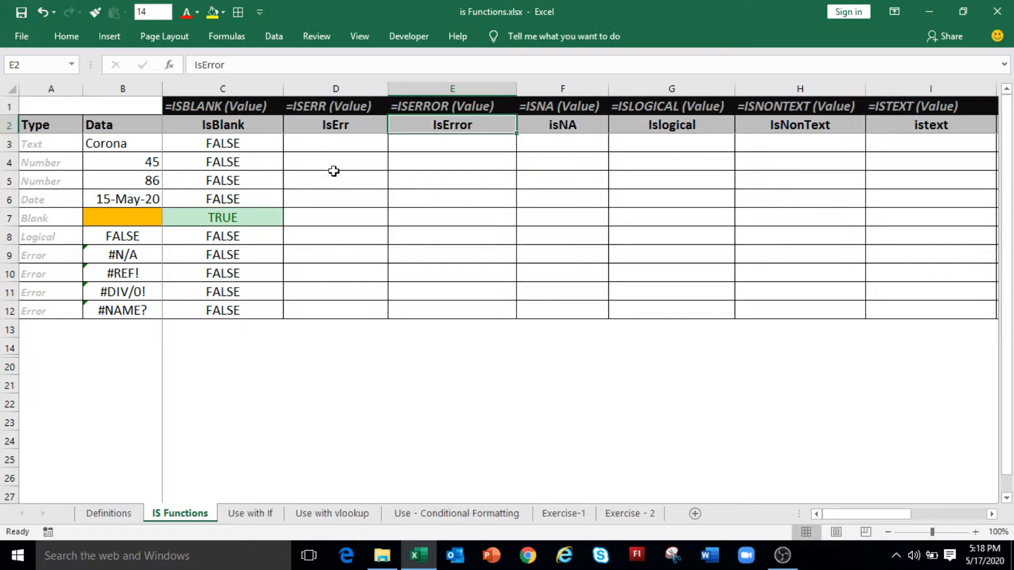
{"action": "left_click", "coordinate": [314, 141]}
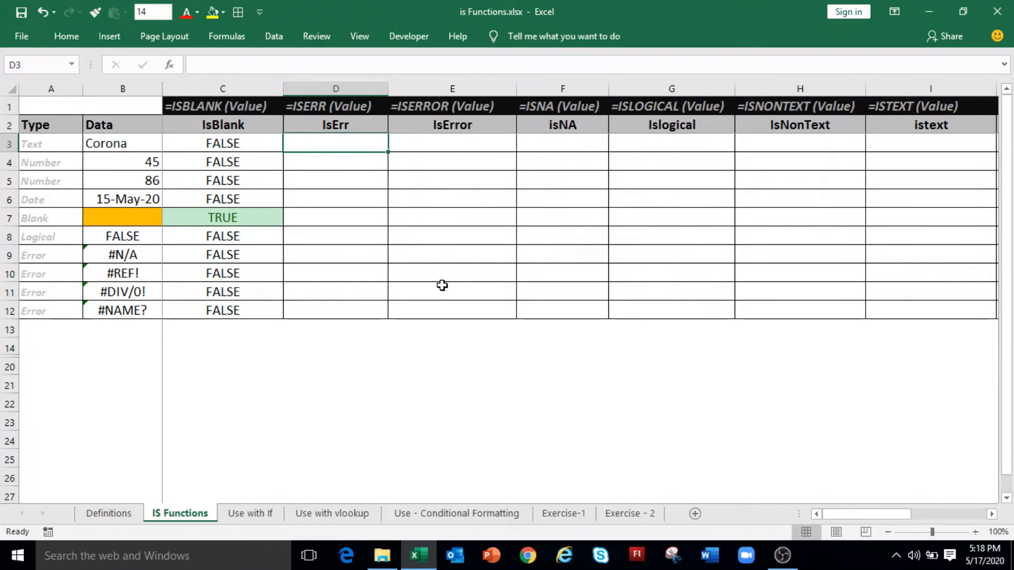
{"action": "type", "text": "=is"}
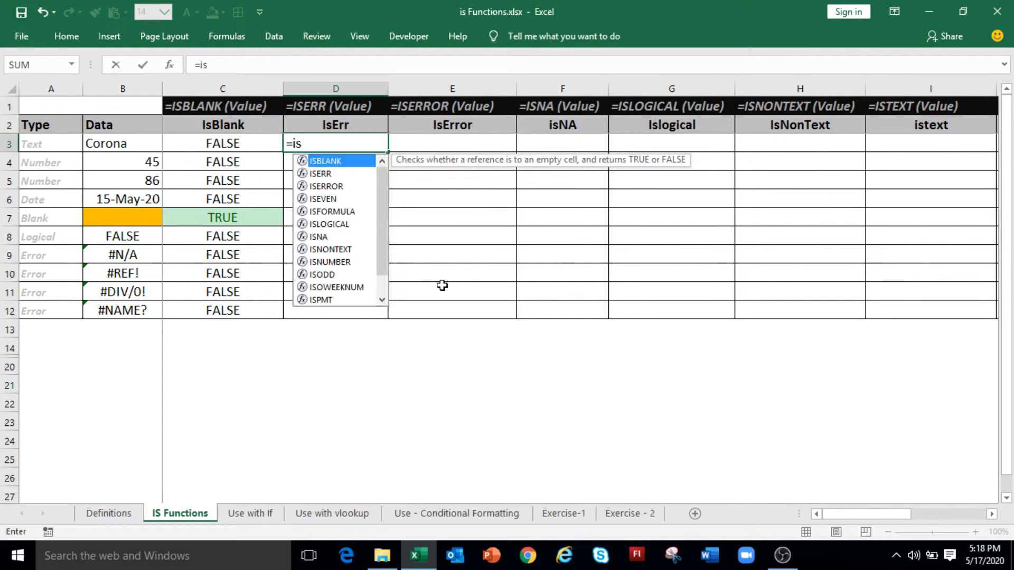
{"action": "type", "text": "err("}
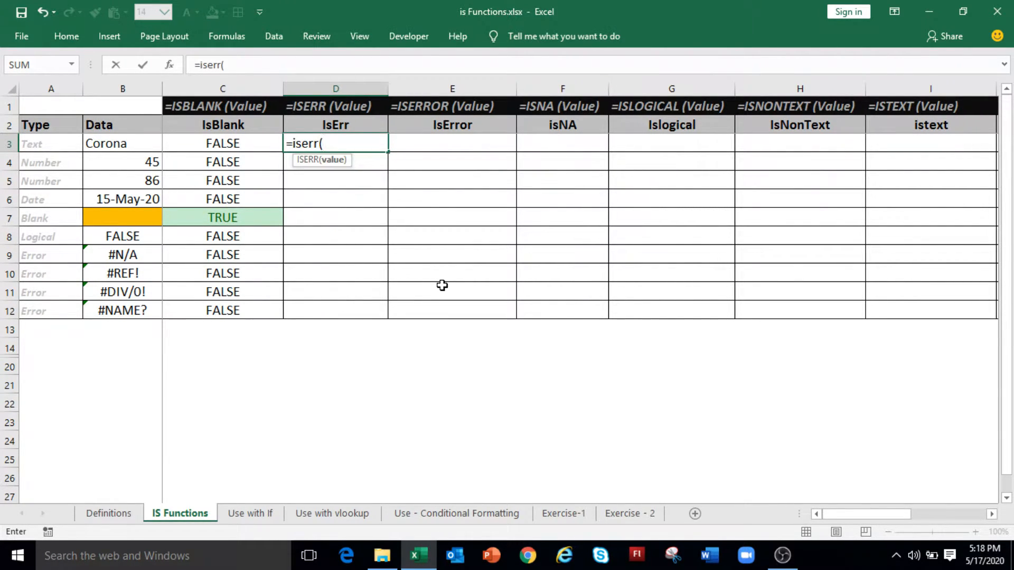
{"action": "left_click", "coordinate": [127, 148]}
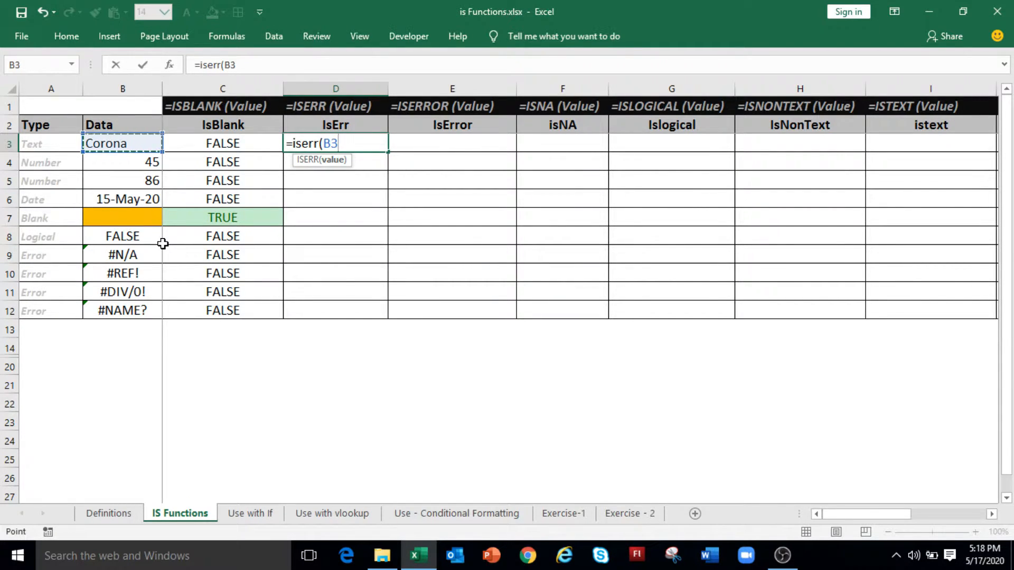
{"action": "type", "text": ")"}
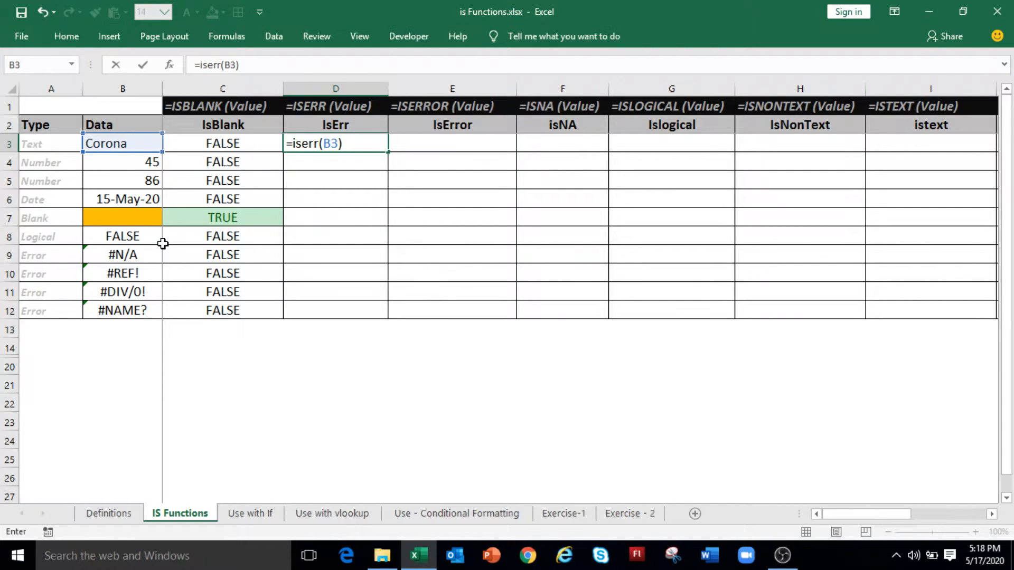
{"action": "key", "text": "Return"}
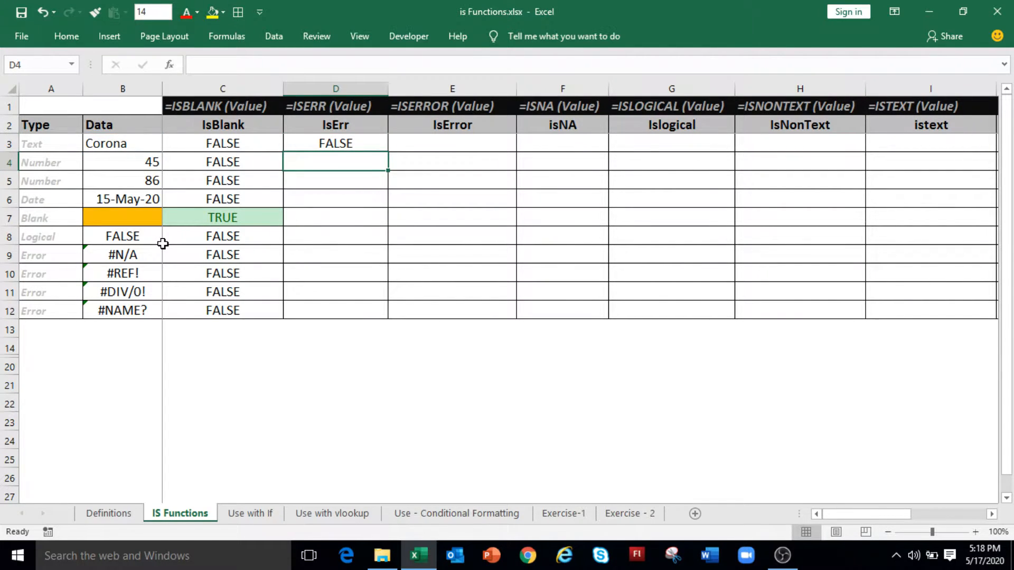
Enter =ISERR(B9) in cell D9 to test the #N/A error value.
{"action": "left_click_drag", "start_coordinate": [140, 255], "coordinate": [129, 313]}
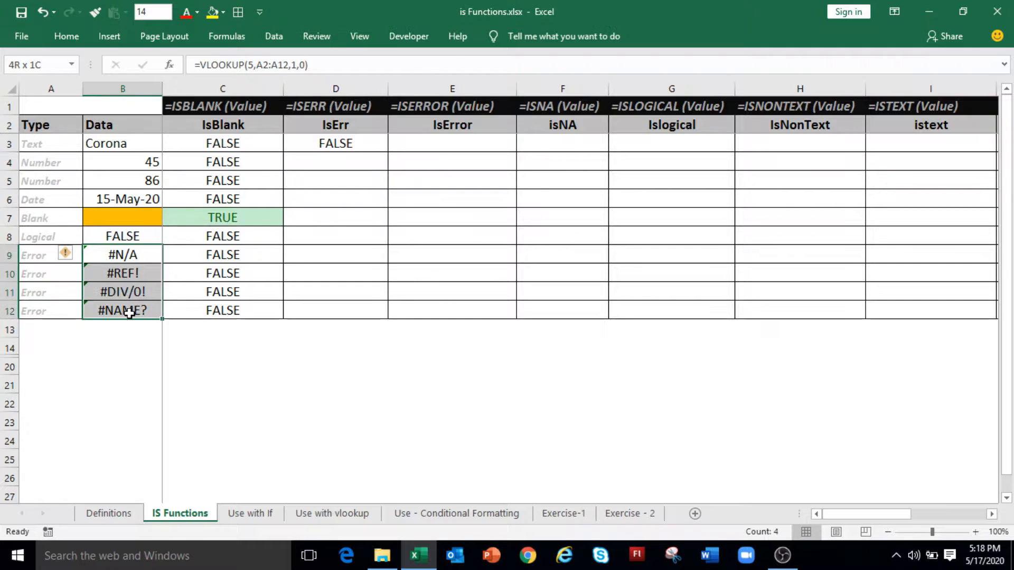
{"action": "left_click", "coordinate": [141, 255]}
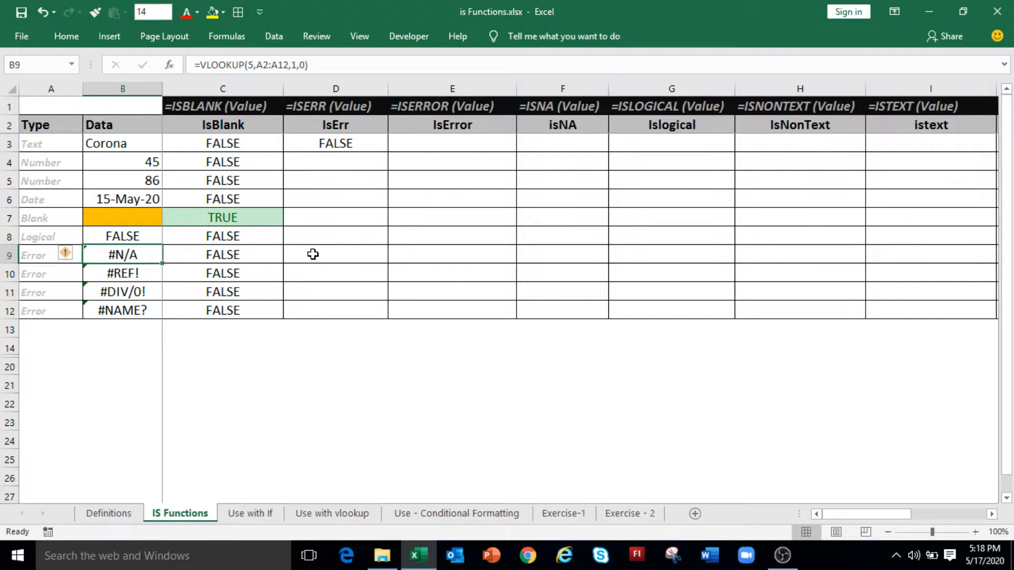
{"action": "left_click", "coordinate": [324, 254]}
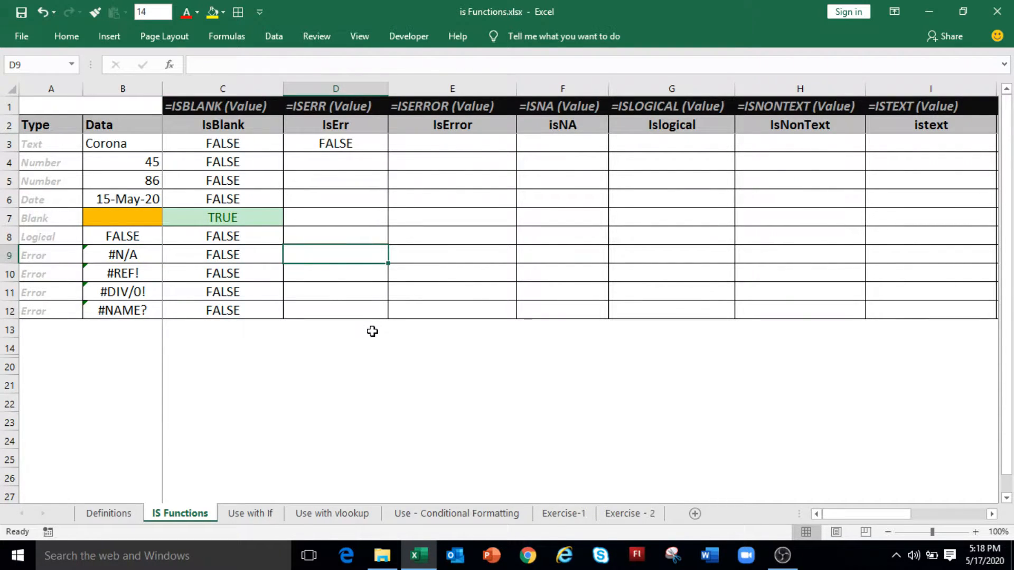
{"action": "type", "text": "=iSerr("}
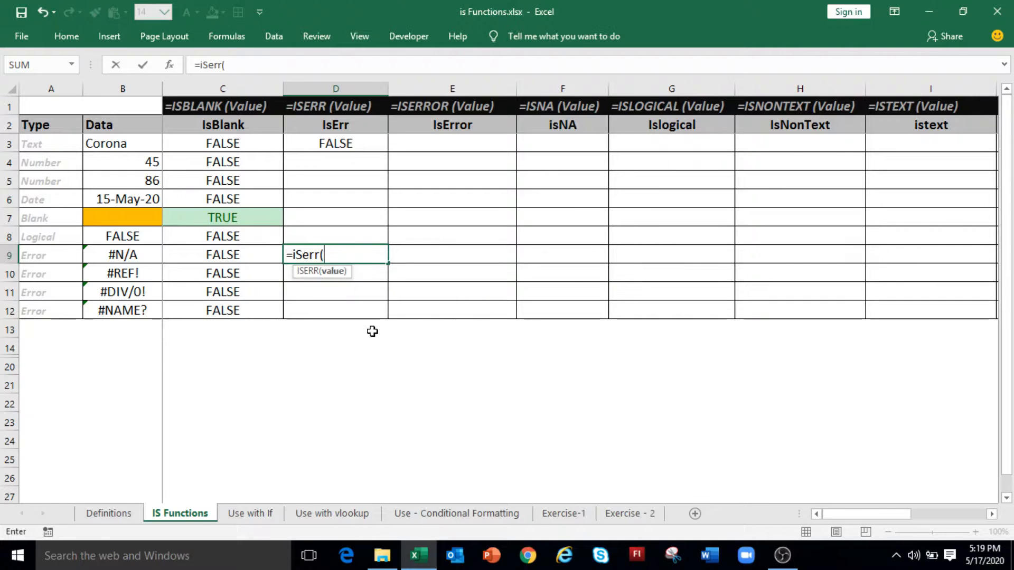
{"action": "left_click", "coordinate": [135, 254]}
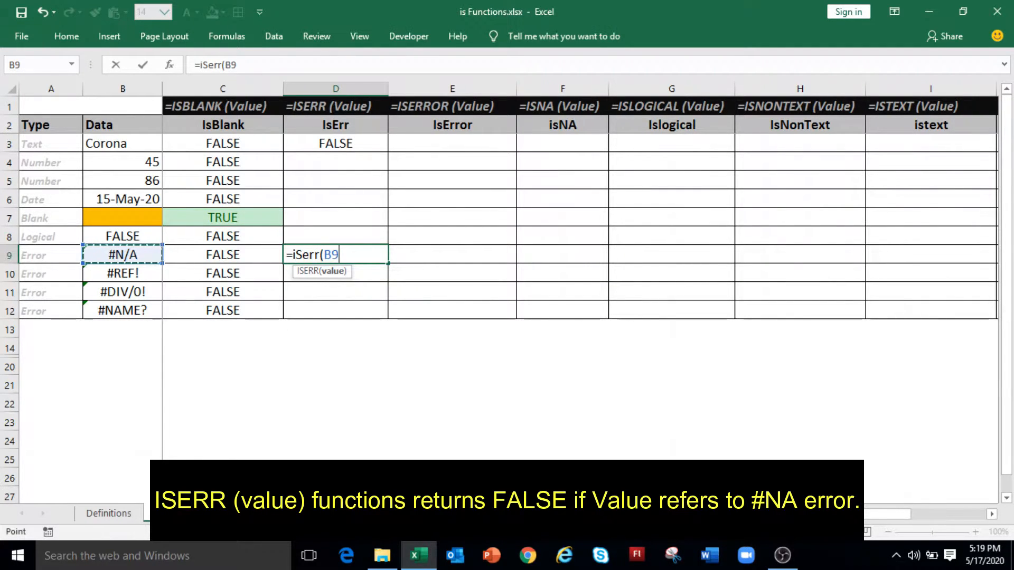
{"action": "type", "text": ")"}
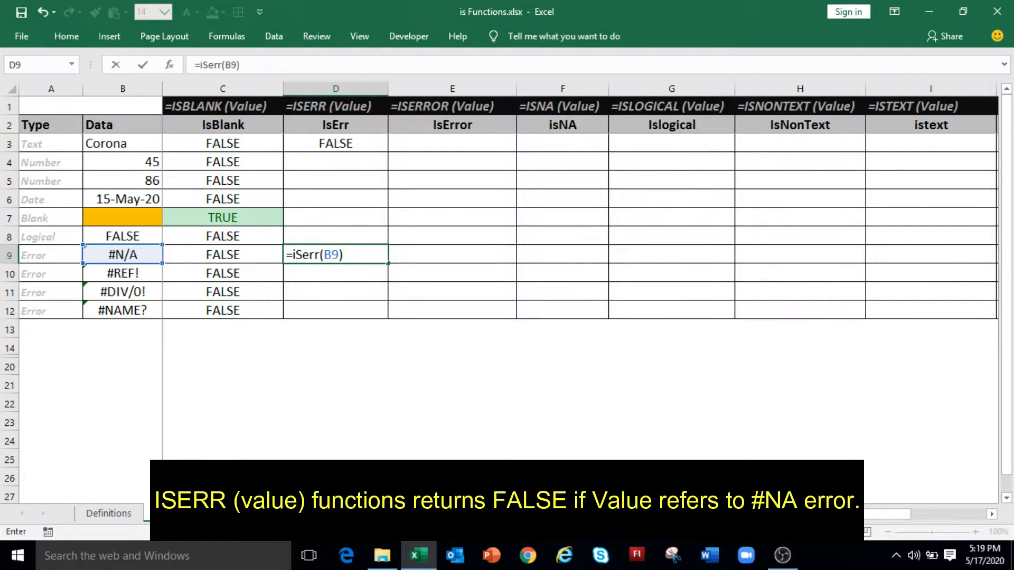
{"action": "key", "text": "Return"}
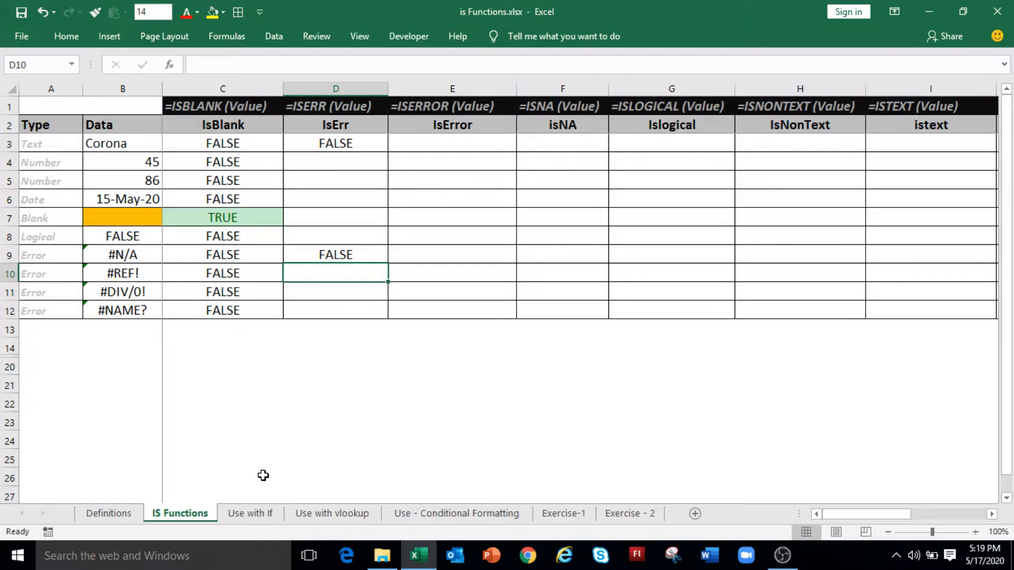
Copy the ISERR formula from D9 into D10:D12 for the remaining error rows.
{"action": "key", "text": "Up"}
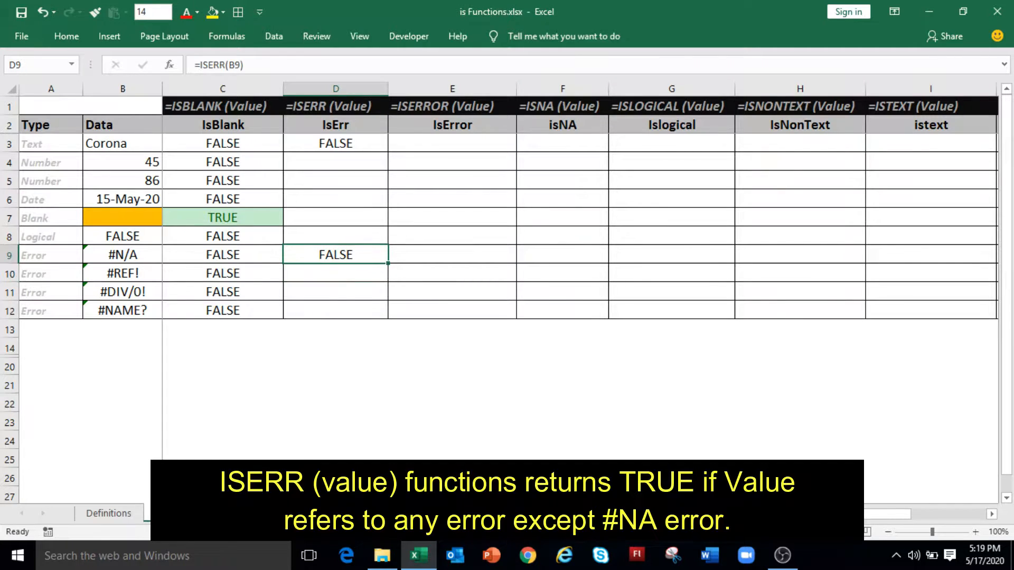
{"action": "key", "text": "ctrl+c"}
{"action": "key", "text": "Down"}
{"action": "key", "text": "shift+Down"}
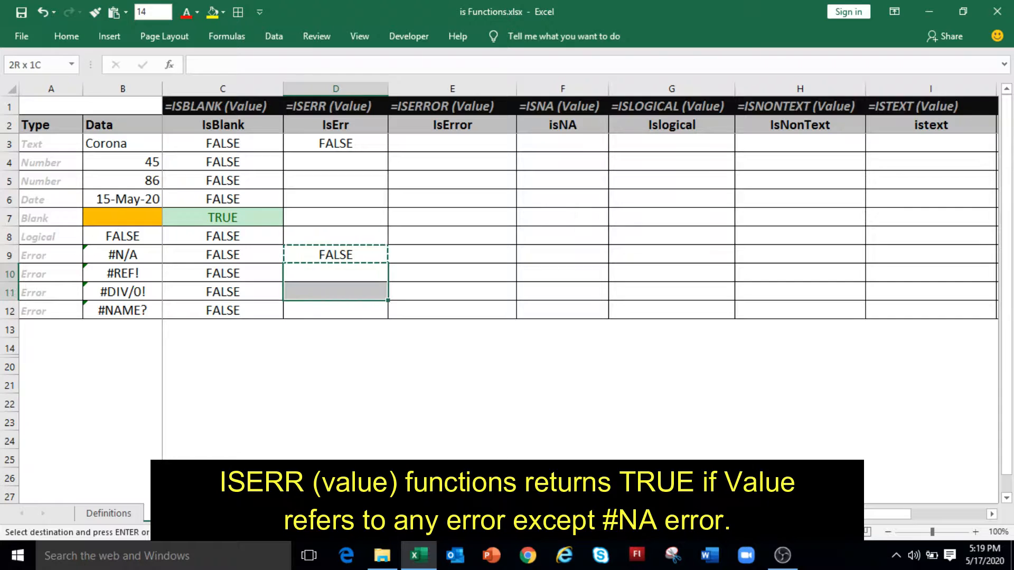
{"action": "key", "text": "shift+Down"}
{"action": "key", "text": "Return"}
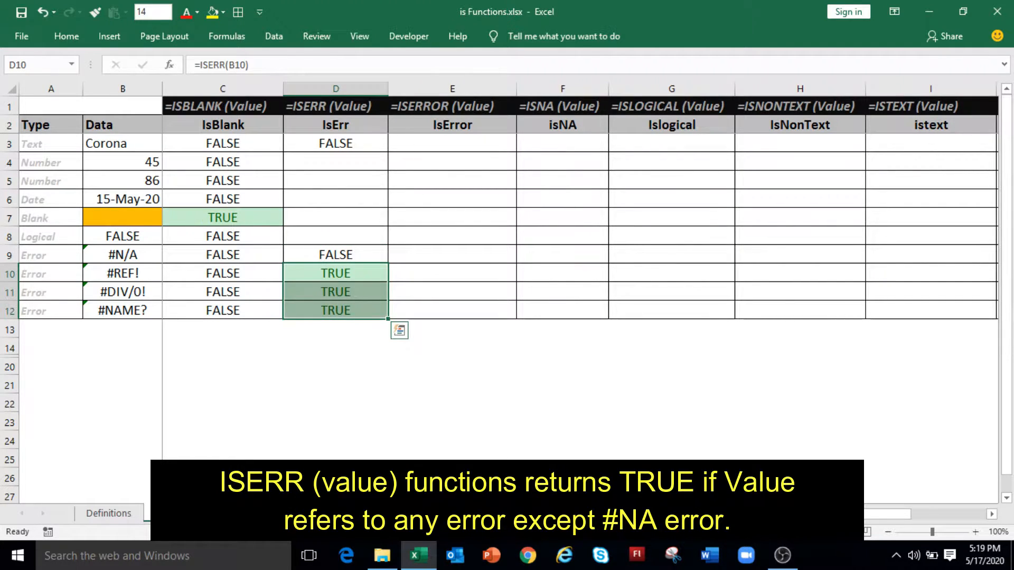
Copy the ISERR formula from D9 into D4:D8 to complete the IsErr column.
{"action": "key", "text": "Up"}
{"action": "key", "text": "ctrl+c"}
{"action": "key", "text": "Up"}
{"action": "key", "text": "shift+Up"}
{"action": "key", "text": "shift+Up"}
{"action": "key", "text": "shift+Up"}
{"action": "key", "text": "shift+Up"}
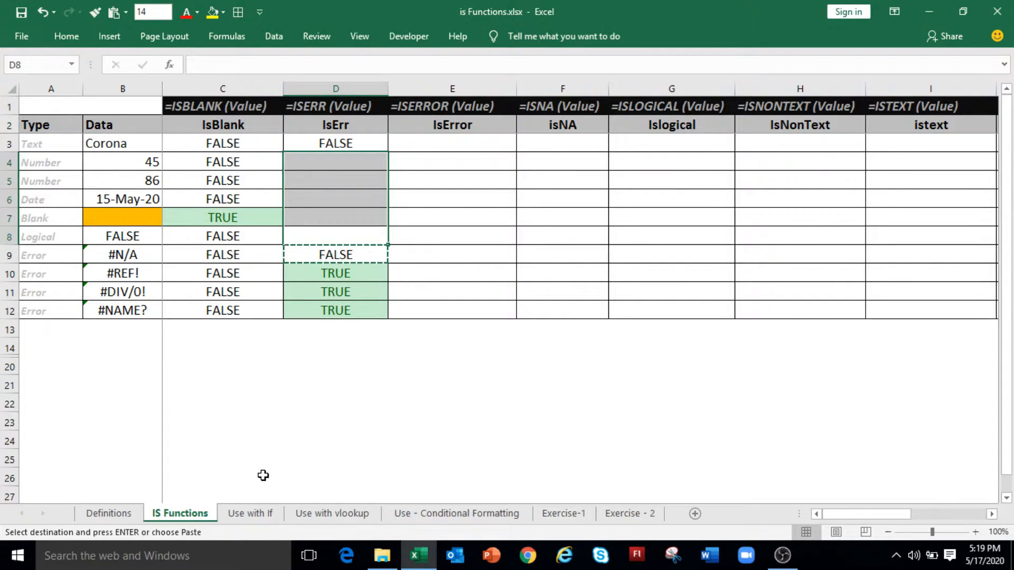
{"action": "key", "text": "Return"}
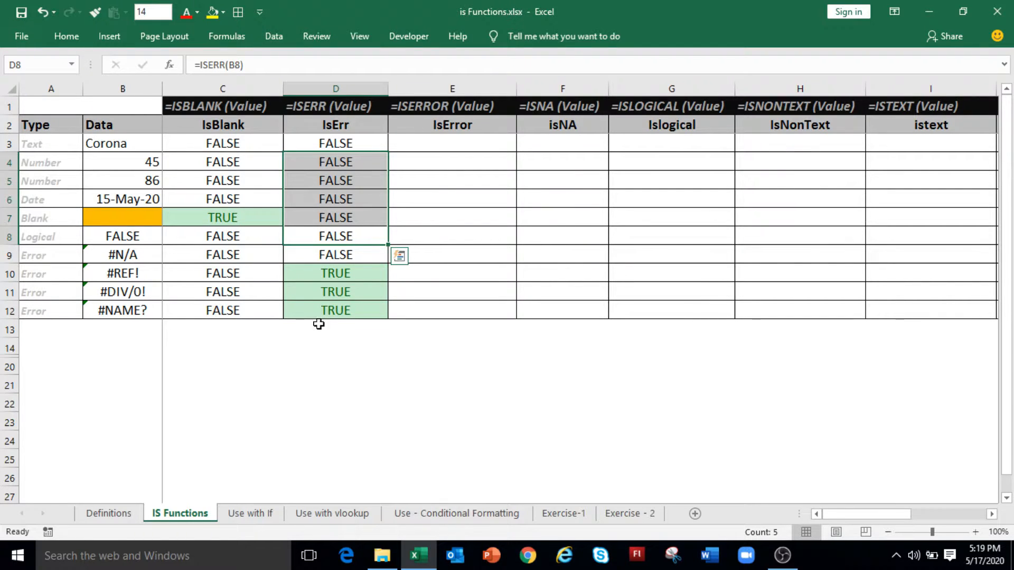
Enter =ISERROR(B3) in cell E3 under the IsError heading.
{"action": "left_click", "coordinate": [442, 150]}
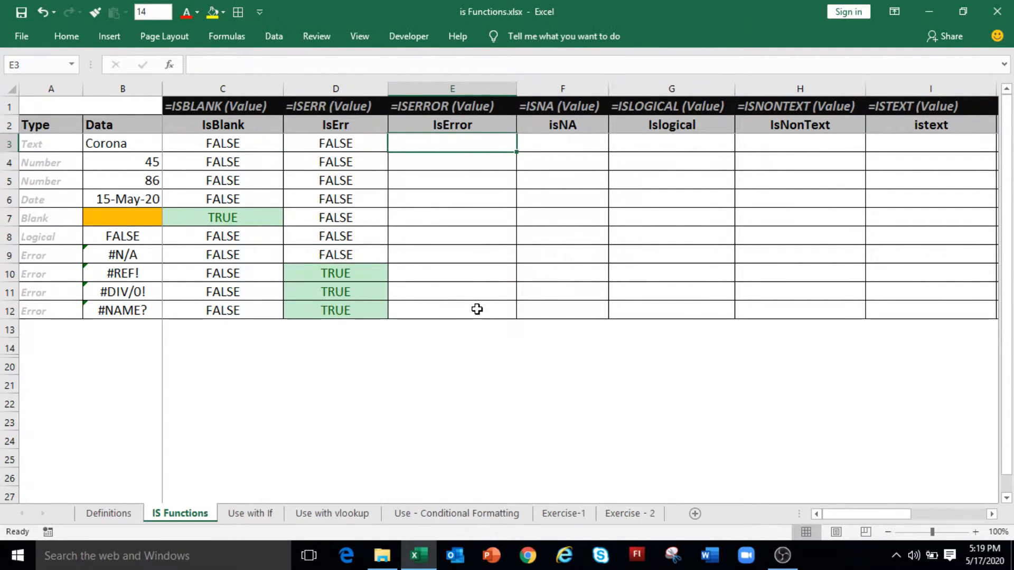
{"action": "type", "text": "="}
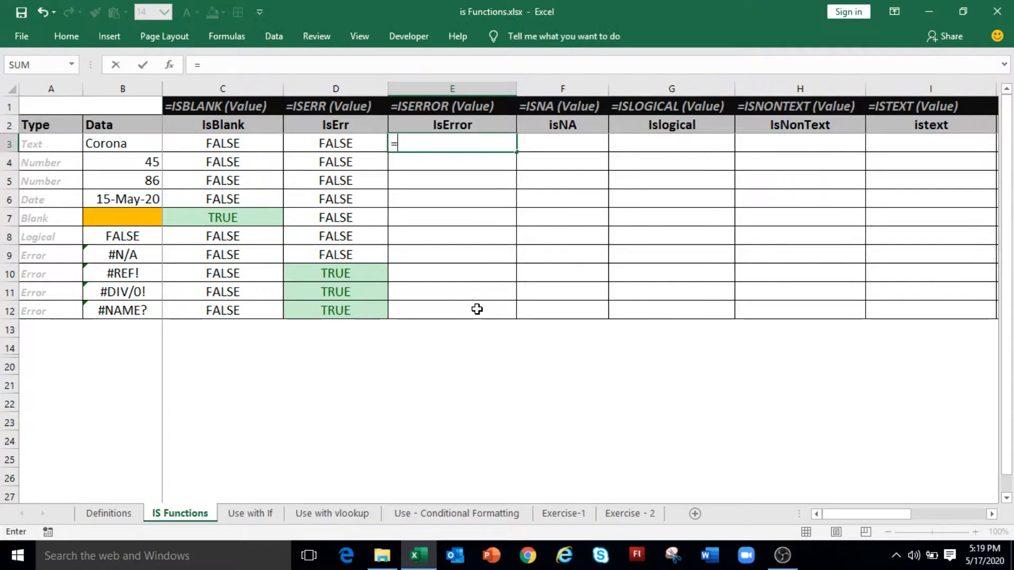
{"action": "type", "text": "ISERR"}
{"action": "type", "text": "O"}
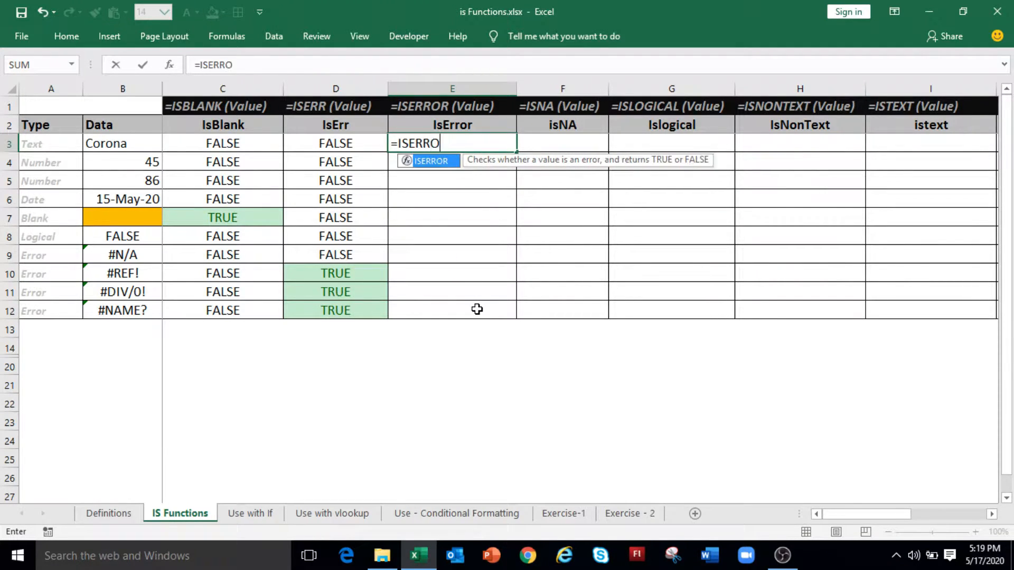
{"action": "type", "text": "R("}
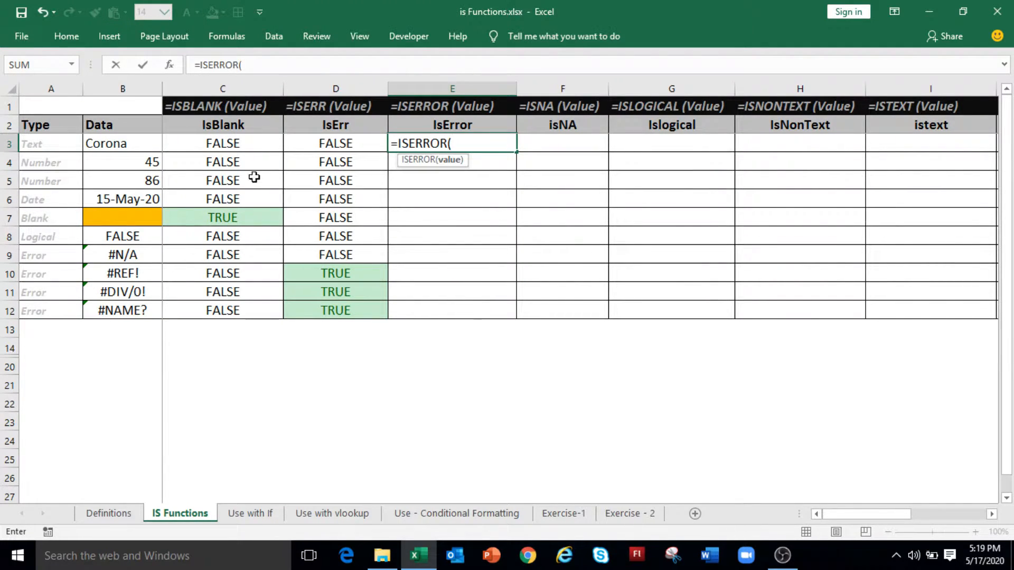
{"action": "left_click", "coordinate": [133, 150]}
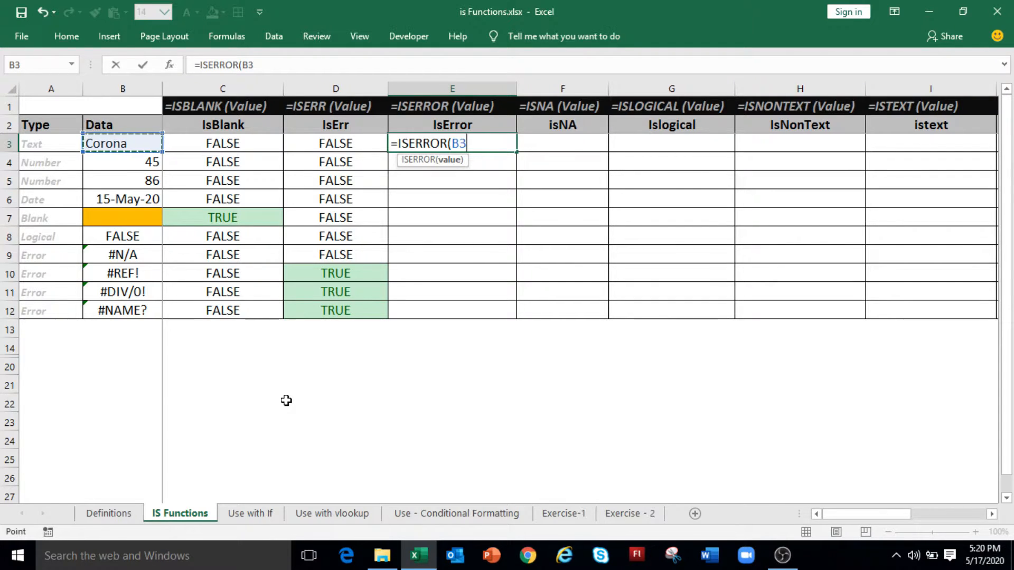
{"action": "type", "text": ")"}
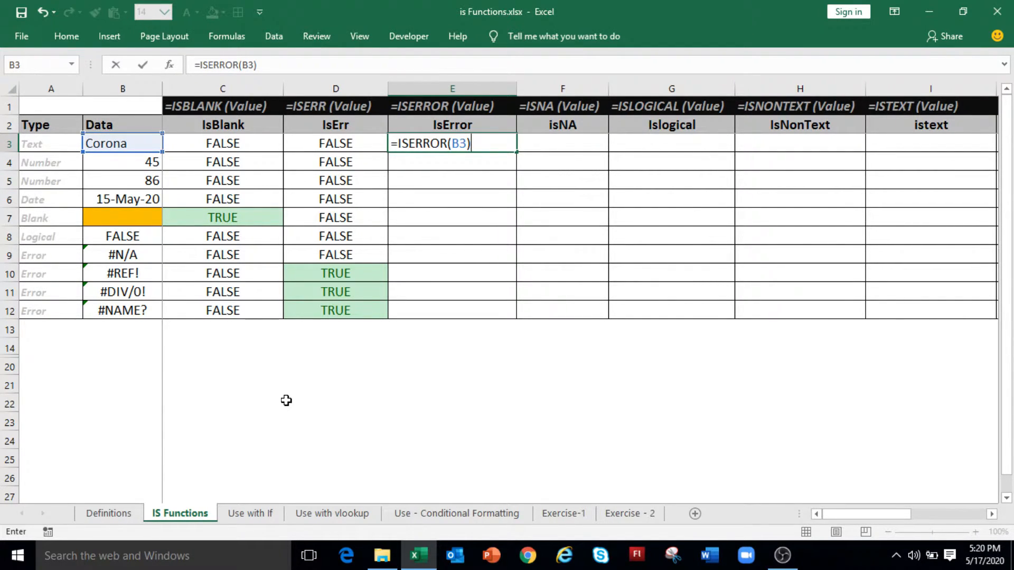
{"action": "key", "text": "Return"}
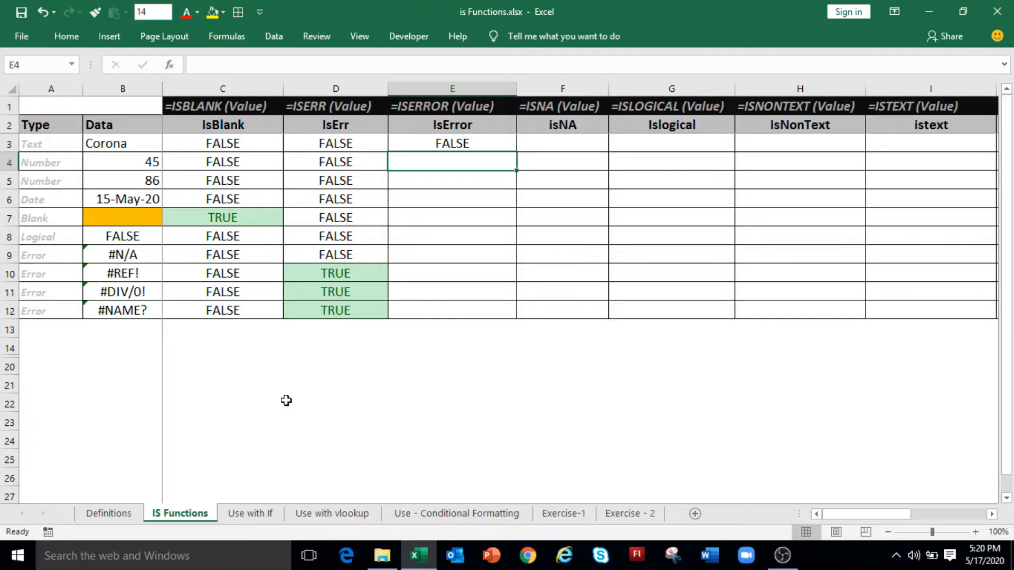
Enter =ISERROR(B9) in cell E9 to test the #N/A error value.
{"action": "key", "text": "Down"}
{"action": "key", "text": "Down"}
{"action": "key", "text": "Down"}
{"action": "key", "text": "Down"}
{"action": "key", "text": "Down"}
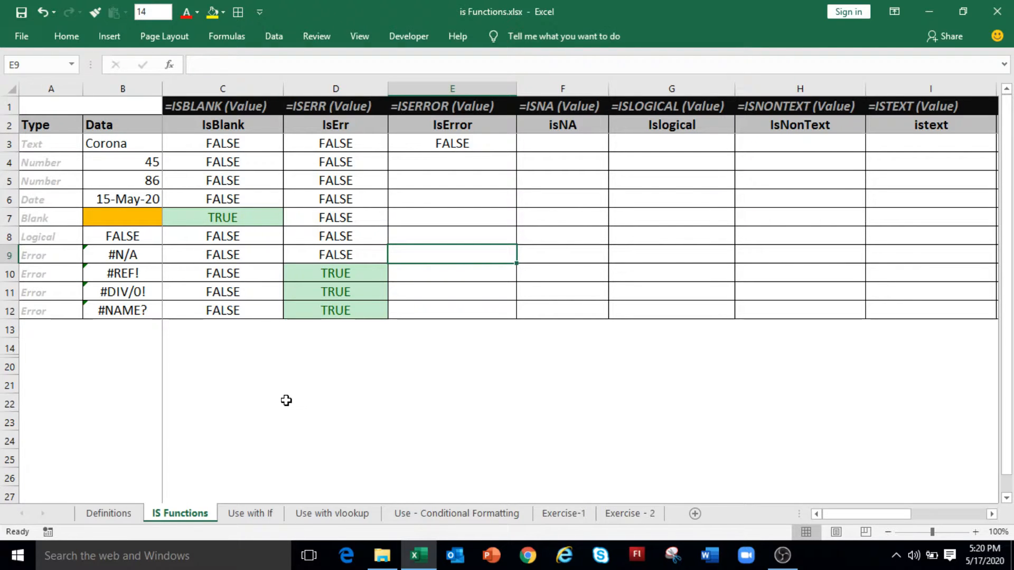
{"action": "type", "text": "="}
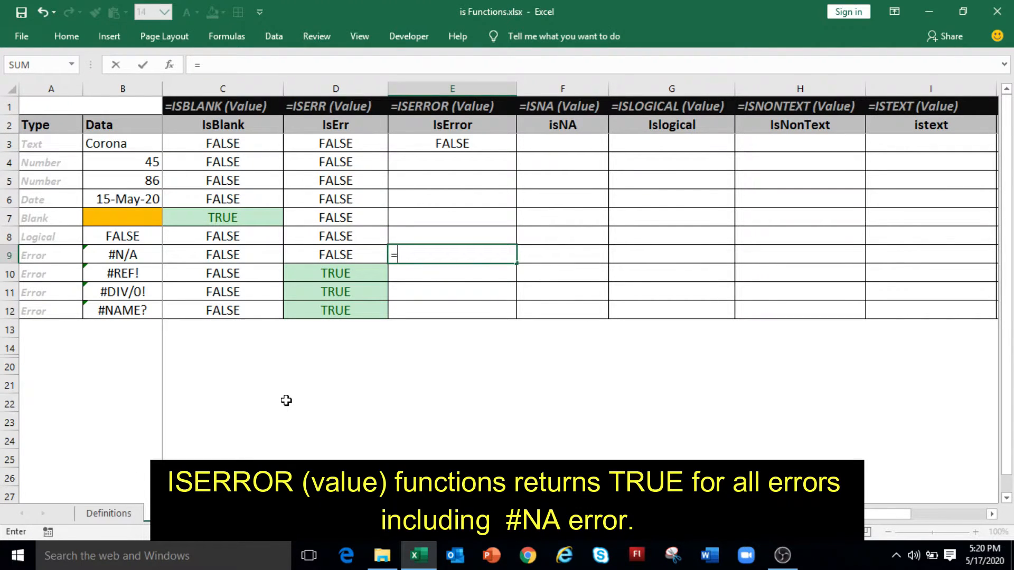
{"action": "type", "text": "ISERROR("}
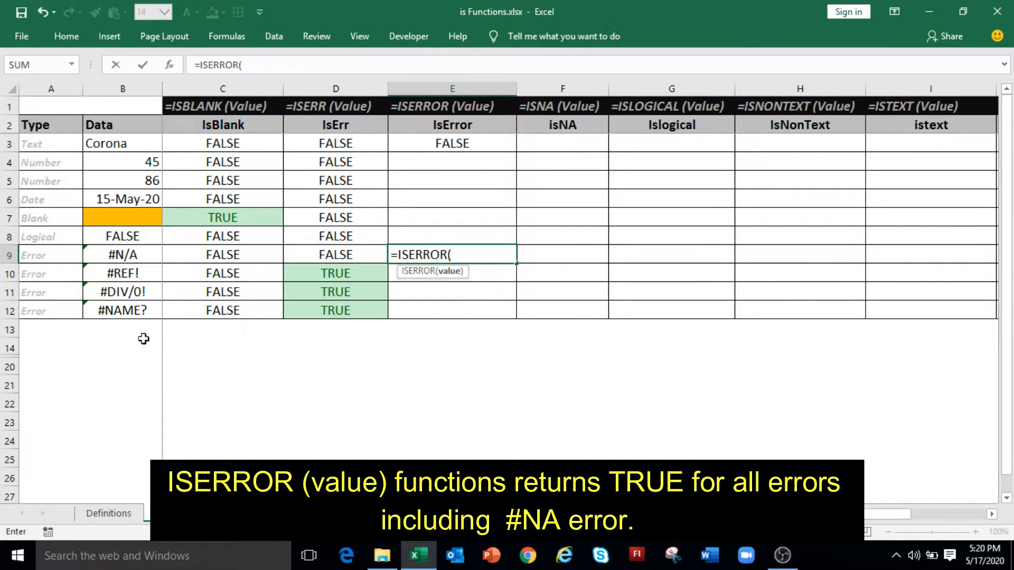
{"action": "left_click", "coordinate": [122, 254]}
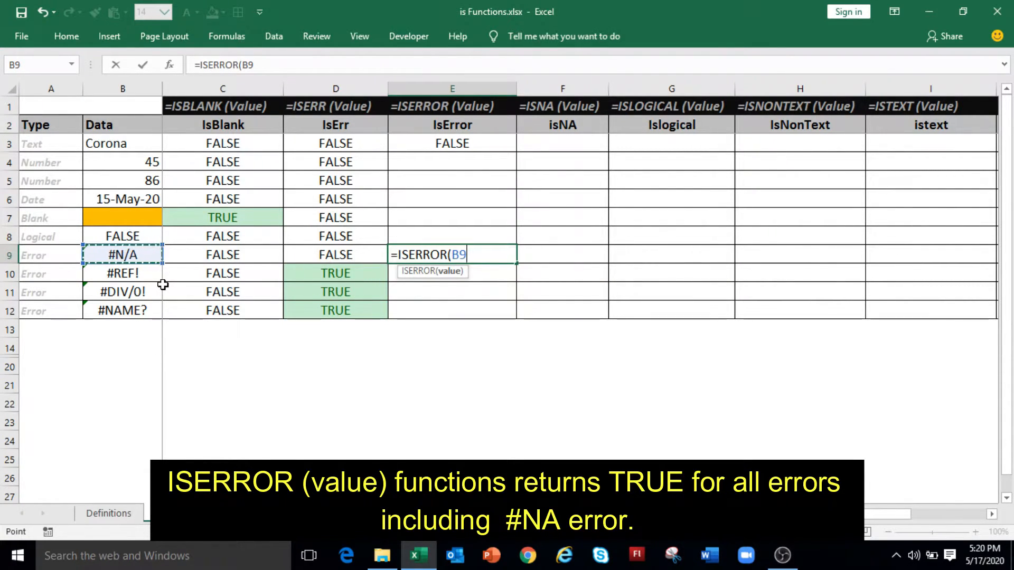
{"action": "type", "text": ")"}
{"action": "key", "text": "Return"}
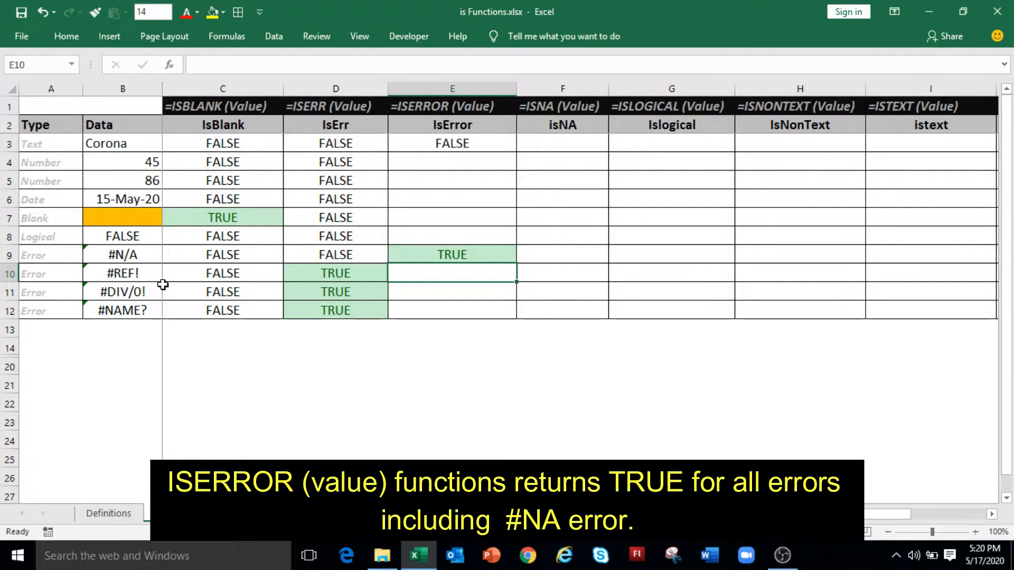
Copy the ISERROR formula from E9 into E10:E12 for the remaining error rows.
{"action": "key", "text": "Up"}
{"action": "key", "text": "ctrl+c"}
{"action": "key", "text": "Down"}
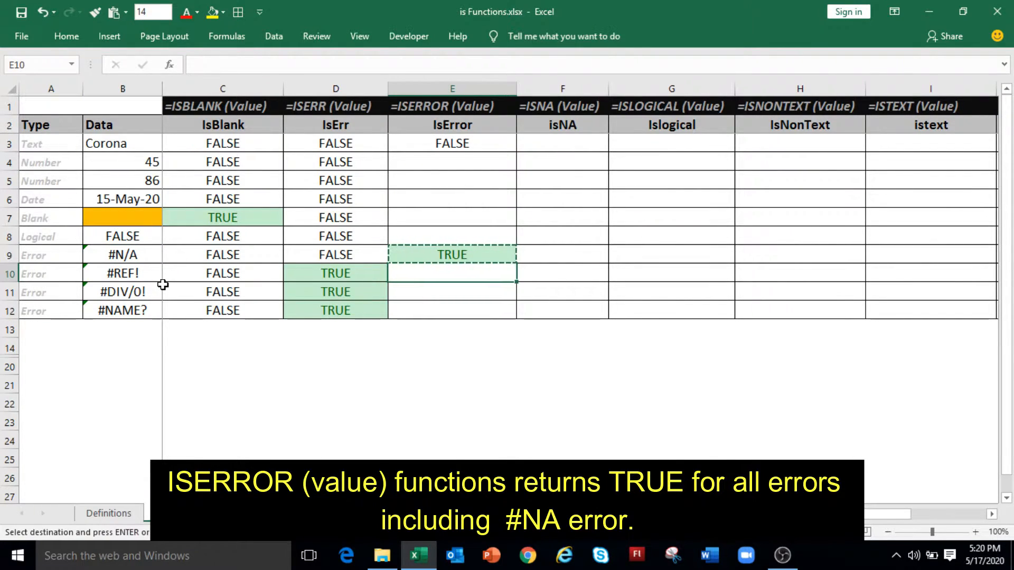
{"action": "key", "text": "shift+Down"}
{"action": "key", "text": "shift+Down"}
{"action": "key", "text": "Return"}
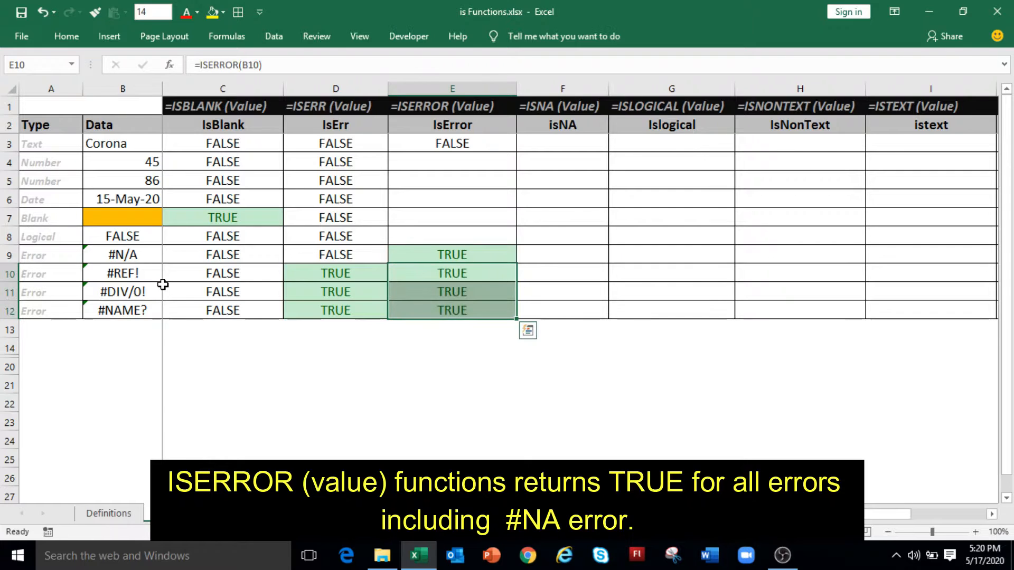
Copy the ISERROR formula from E9 into E4:E8 to complete the IsError column.
{"action": "key", "text": "Up"}
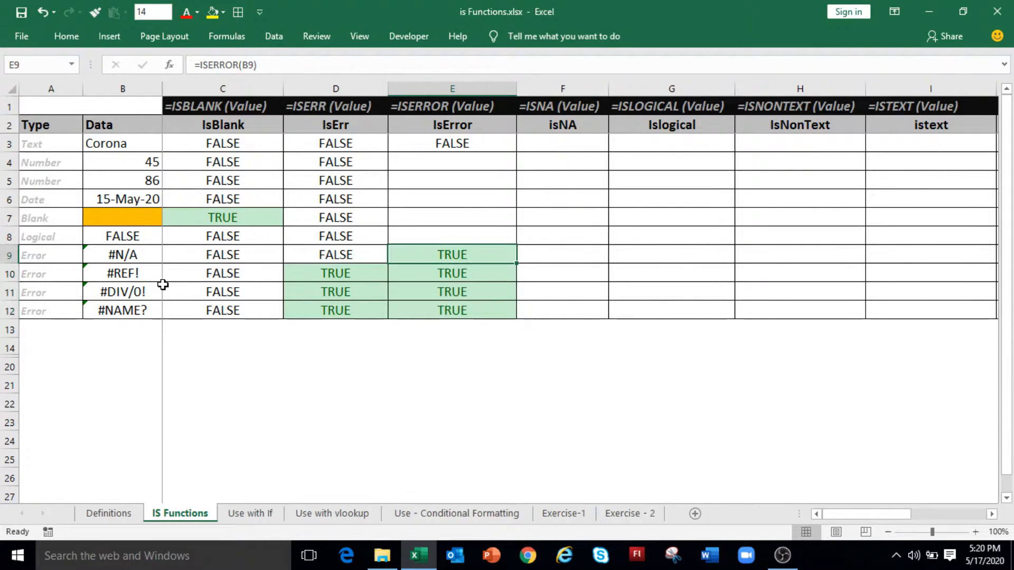
{"action": "key", "text": "ctrl+c"}
{"action": "key", "text": "Up"}
{"action": "key", "text": "shift+Up"}
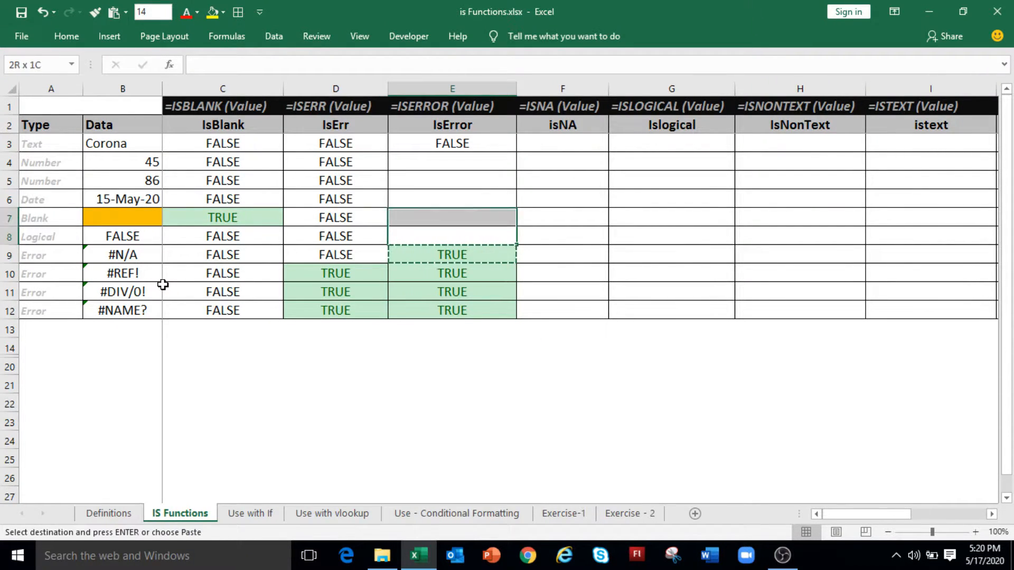
{"action": "key", "text": "shift+Up"}
{"action": "key", "text": "shift+Up"}
{"action": "key", "text": "shift+Up"}
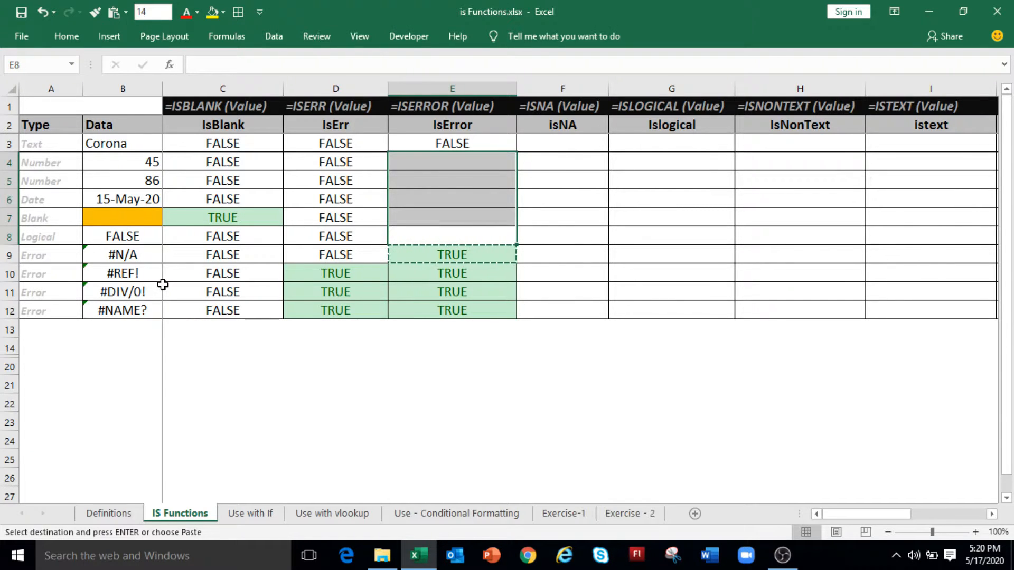
{"action": "key", "text": "Return"}
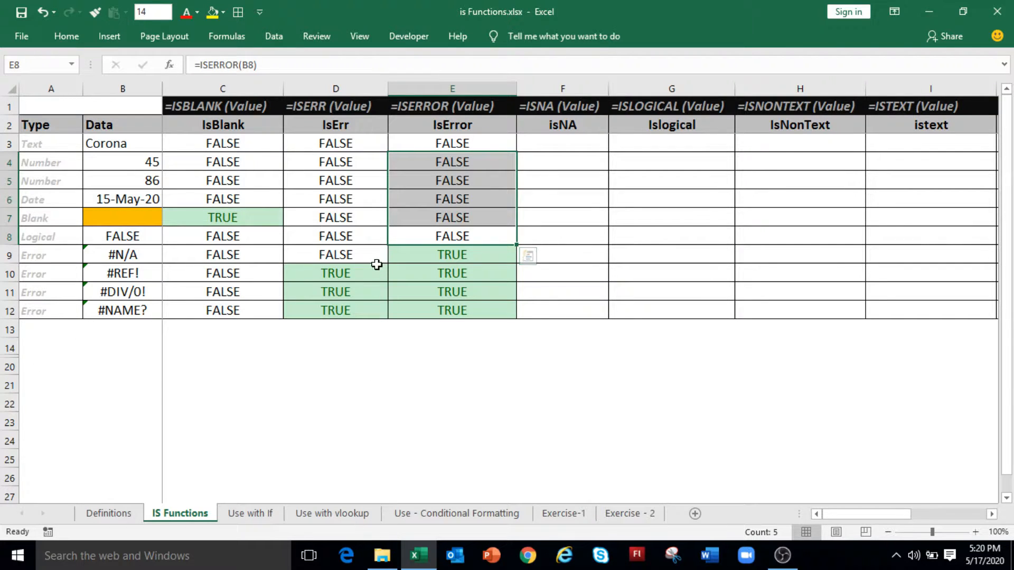
{"action": "left_click", "coordinate": [373, 257]}
{"action": "left_click", "coordinate": [429, 256]}
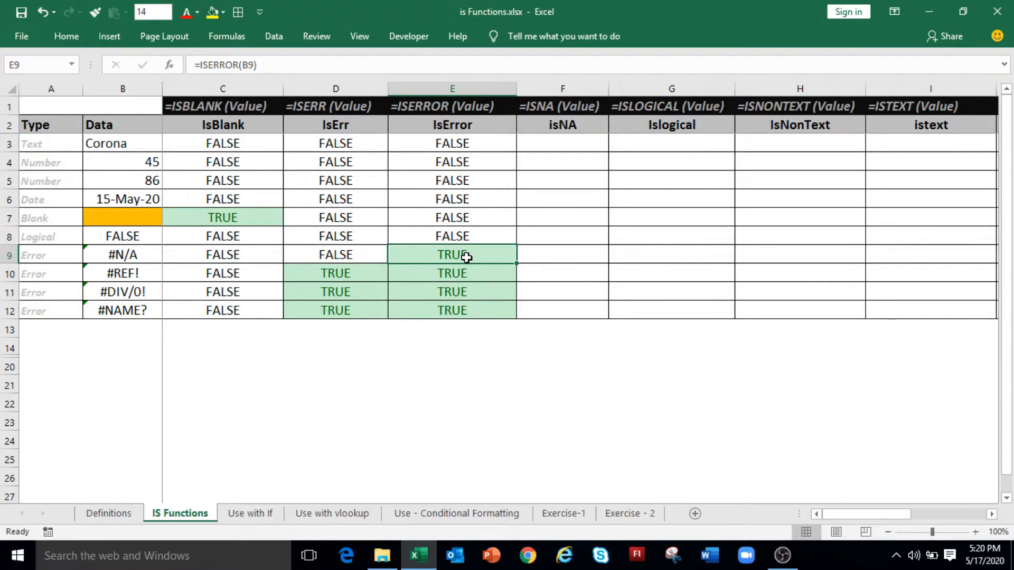
{"action": "left_click", "coordinate": [562, 143]}
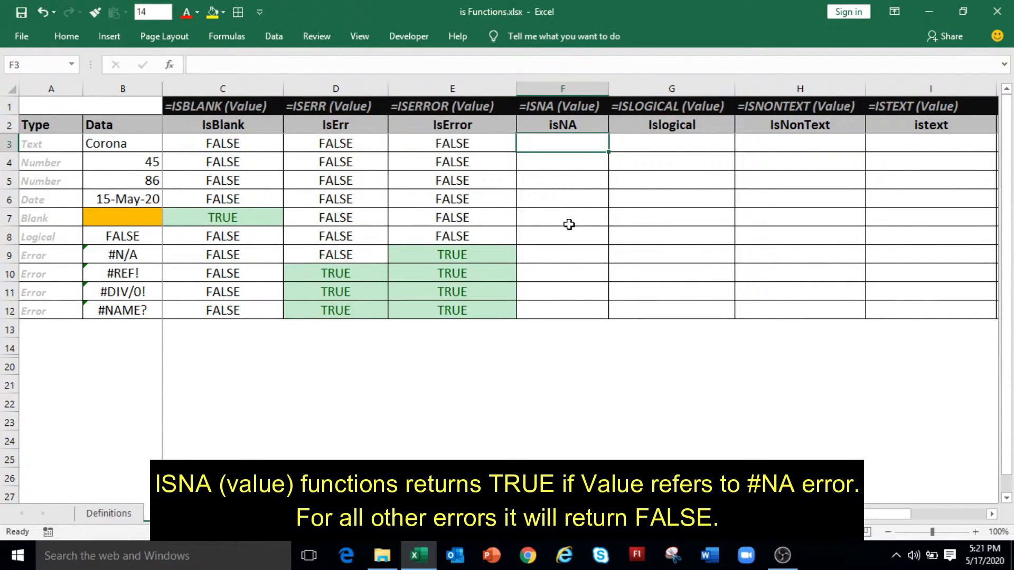
{"action": "left_click", "coordinate": [346, 141]}
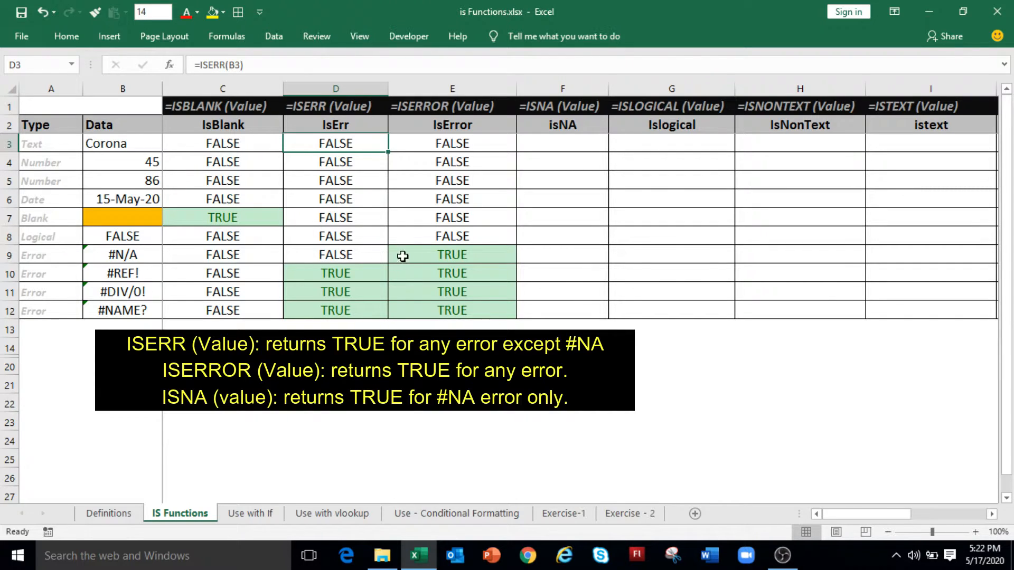
{"action": "left_click", "coordinate": [568, 143]}
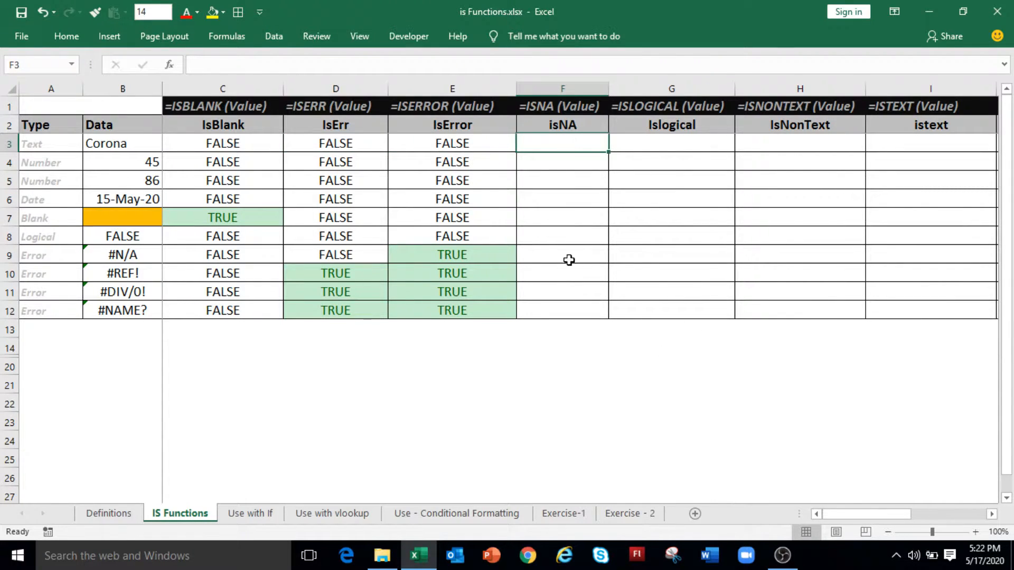
Enter =ISNA(B9) in cell F9 under the isNA heading to test the #N/A error value.
{"action": "left_click", "coordinate": [560, 253]}
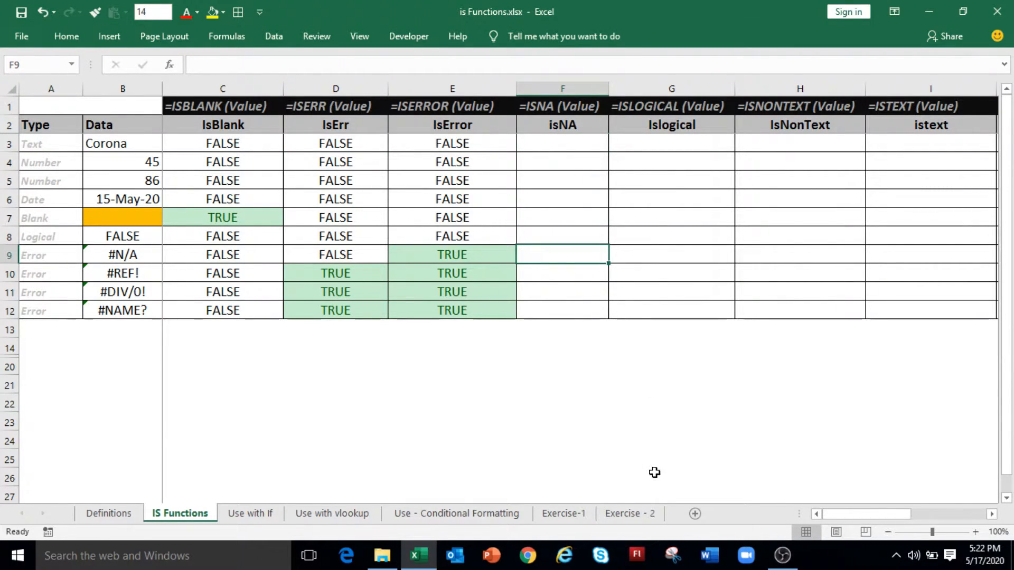
{"action": "type", "text": "="}
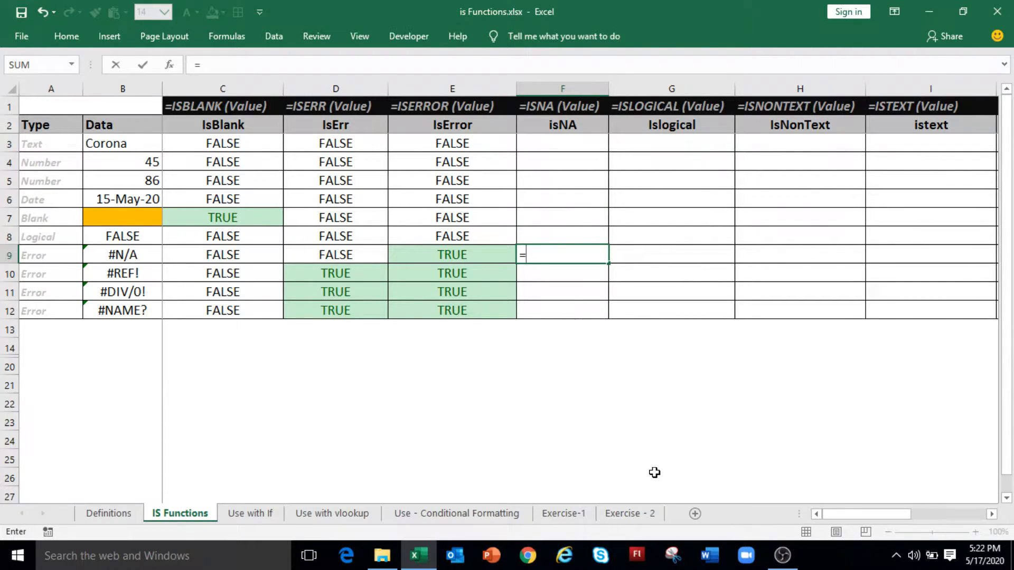
{"action": "type", "text": "isna("}
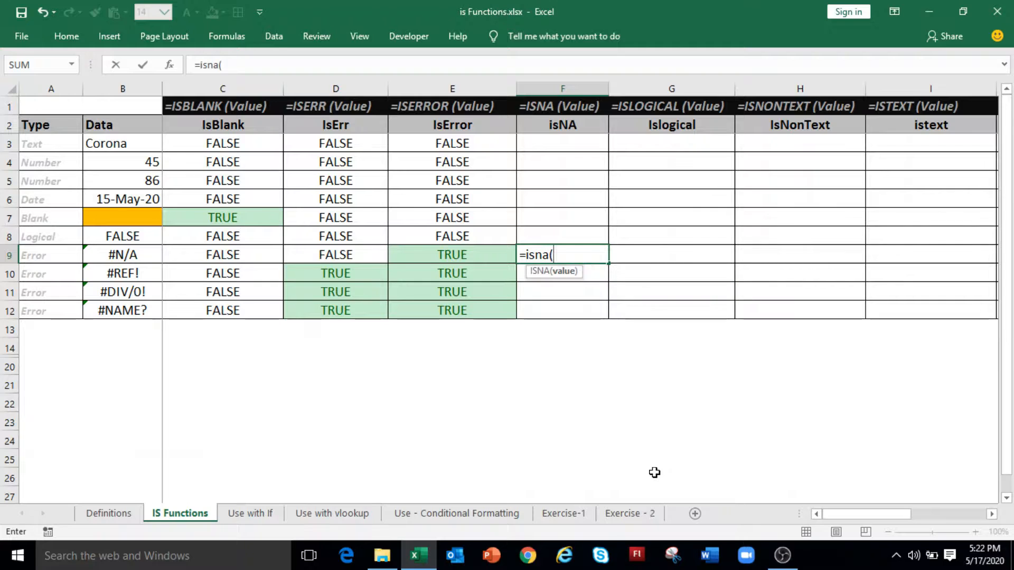
{"action": "left_click", "coordinate": [140, 249]}
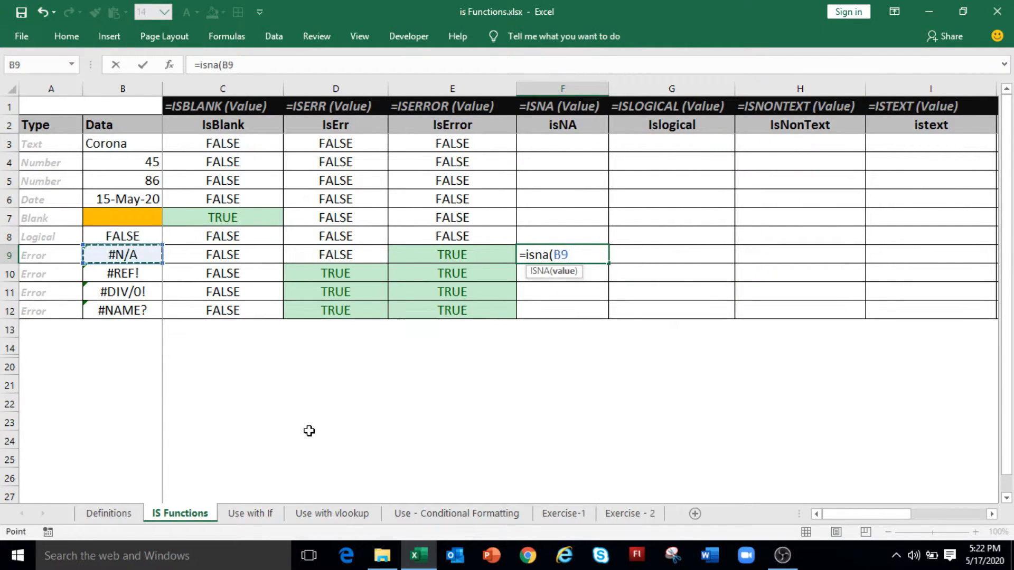
{"action": "type", "text": ")"}
{"action": "key", "text": "ctrl+Return"}
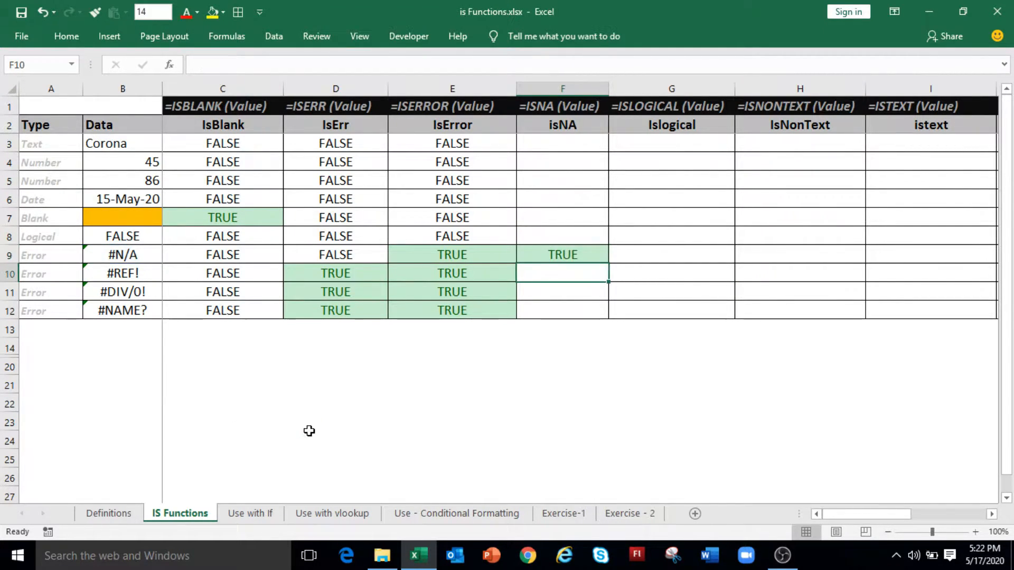
Copy the ISNA formula from F9 into F10:F12 for the remaining error rows.
{"action": "key", "text": "ctrl+c"}
{"action": "key", "text": "Down"}
{"action": "key", "text": "shift+Down"}
{"action": "key", "text": "shift+Down"}
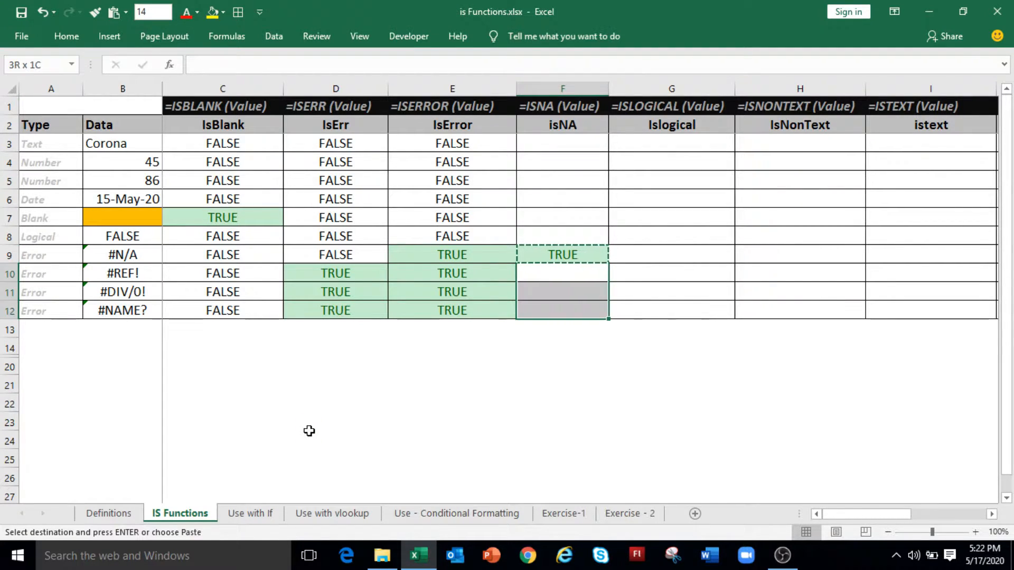
{"action": "key", "text": "ctrl+v"}
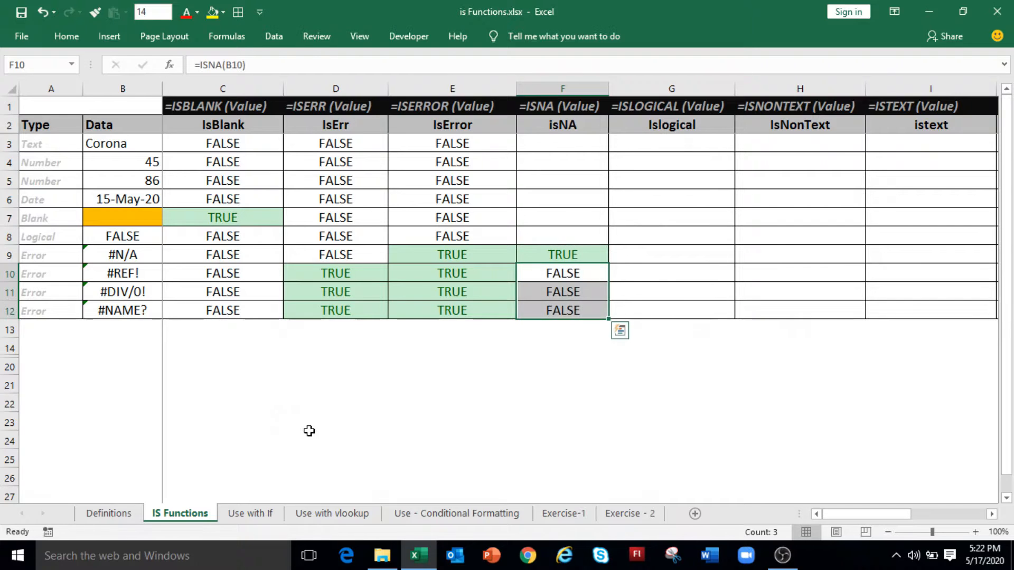
Copy the ISNA formula from F10 into F3:F8 to complete the isNA column, and save the workbook.
{"action": "key", "text": "Up"}
{"action": "key", "text": "Down"}
{"action": "key", "text": "ctrl+c"}
{"action": "key", "text": "Up"}
{"action": "key", "text": "Up"}
{"action": "key", "text": "shift+Up"}
{"action": "key", "text": "shift+Up"}
{"action": "key", "text": "shift+Up"}
{"action": "key", "text": "shift+Up"}
{"action": "key", "text": "shift+Up"}
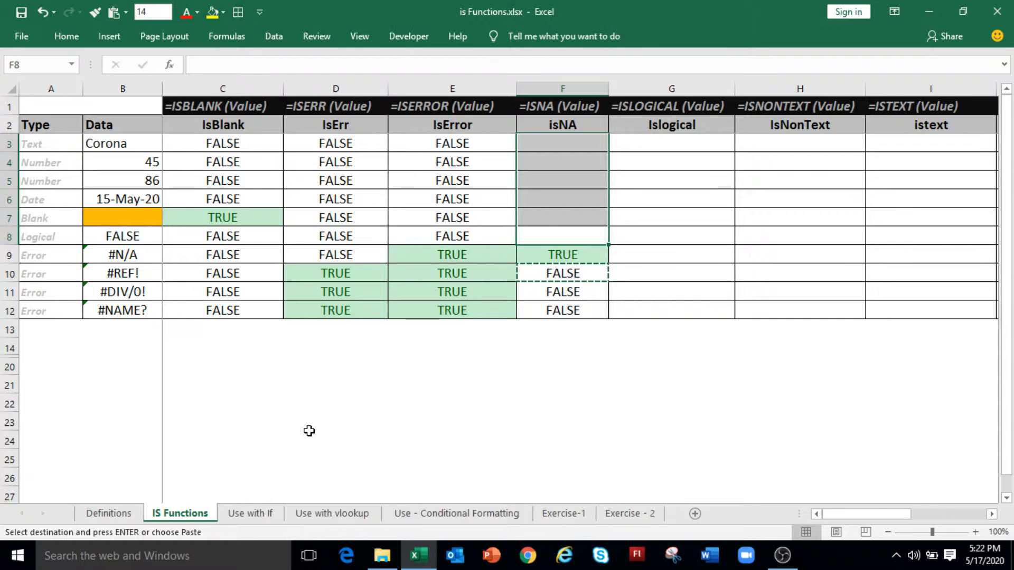
{"action": "key", "text": "Return"}
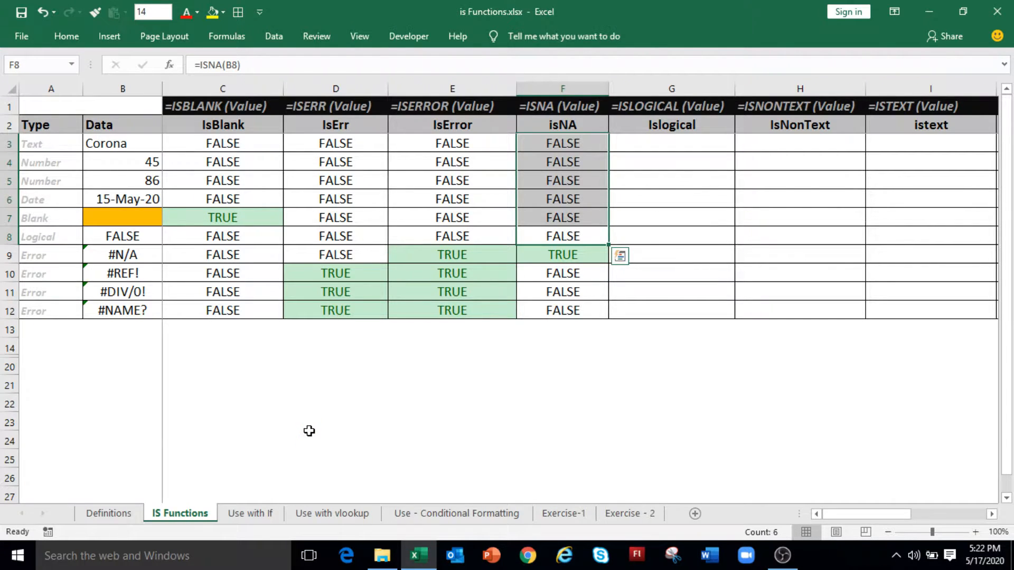
{"action": "key", "text": "ctrl+s"}
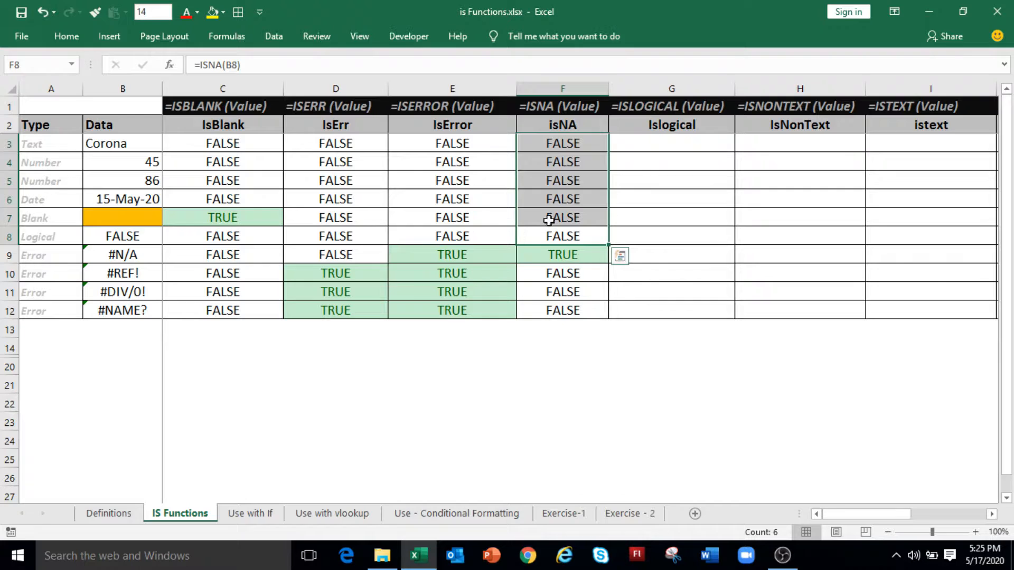
Enter =ISLOGICAL(B3) in cell G3 under the Islogical heading to test the text value.
{"action": "left_click", "coordinate": [647, 147]}
{"action": "type", "text": "="}
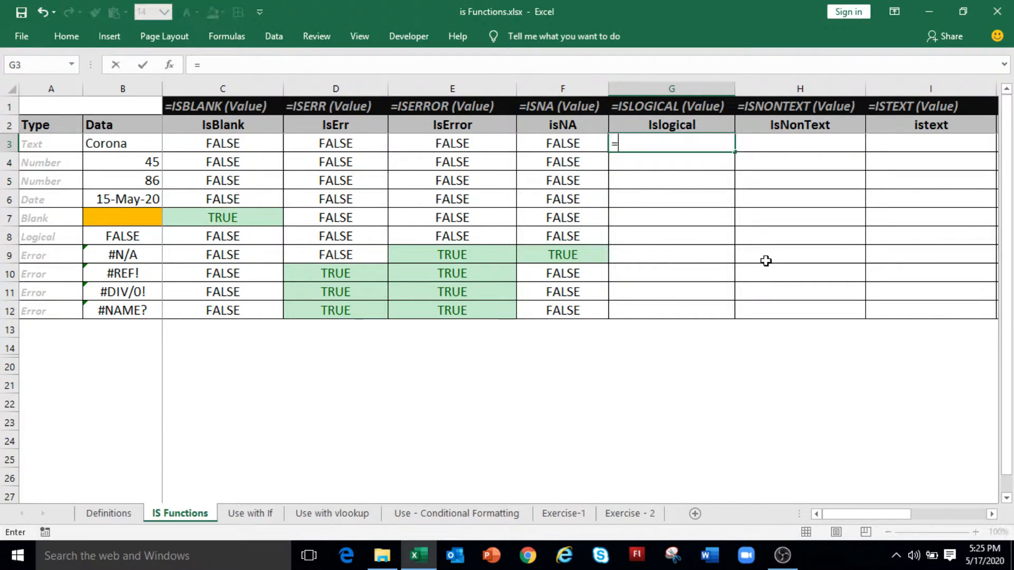
{"action": "type", "text": "islogical"}
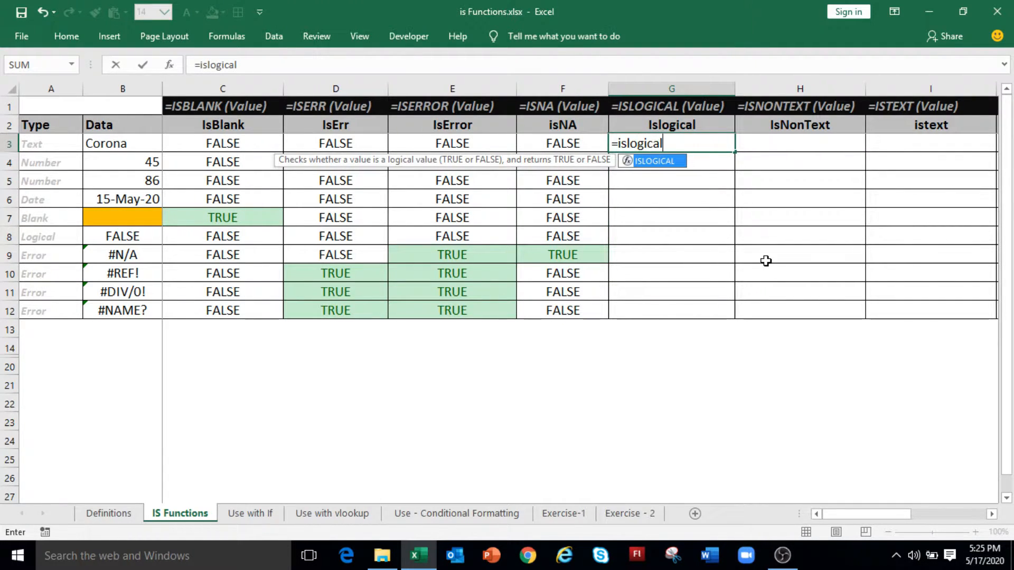
{"action": "type", "text": "("}
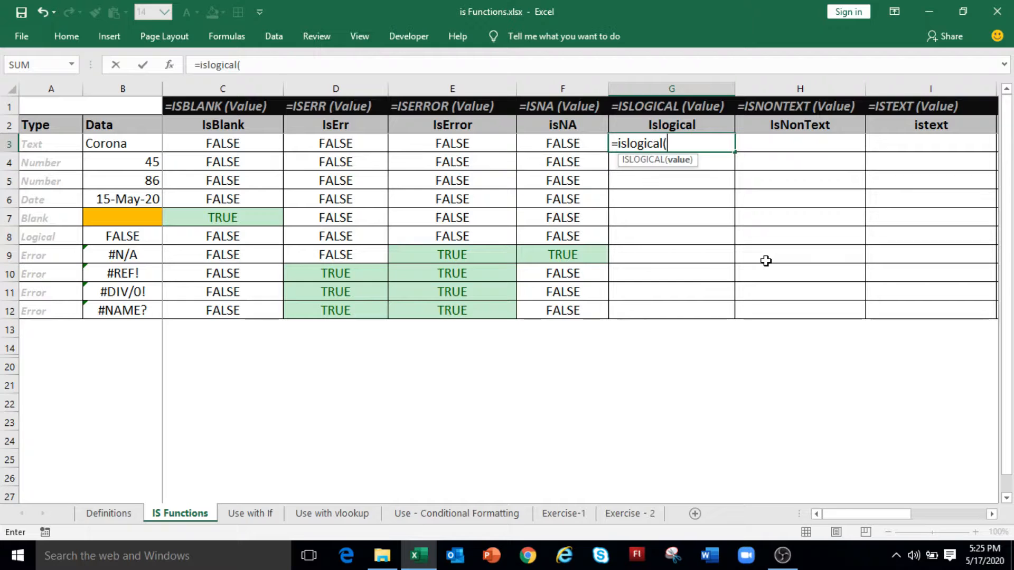
{"action": "left_click", "coordinate": [119, 144]}
{"action": "type", "text": ")"}
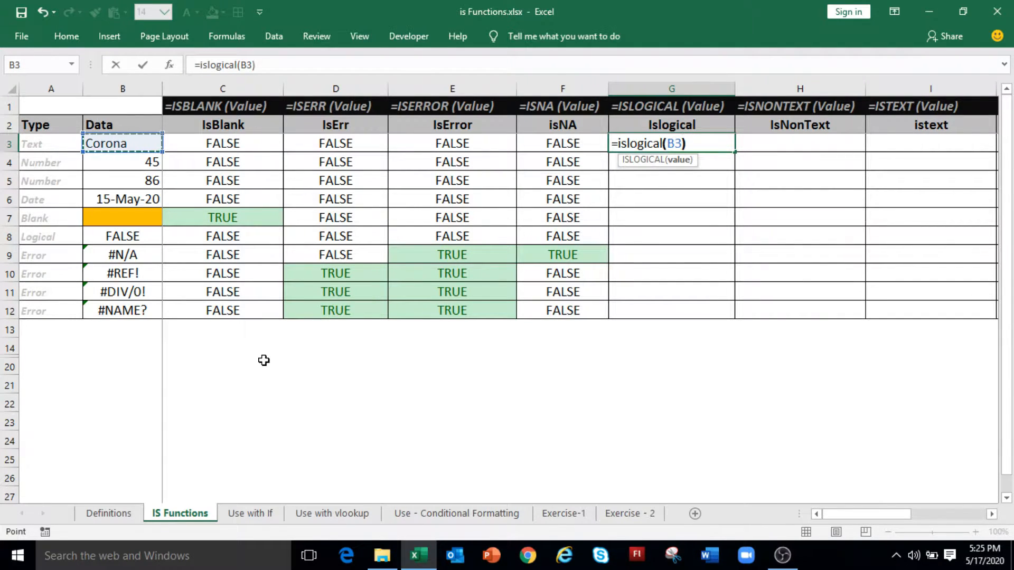
{"action": "key", "text": "Return"}
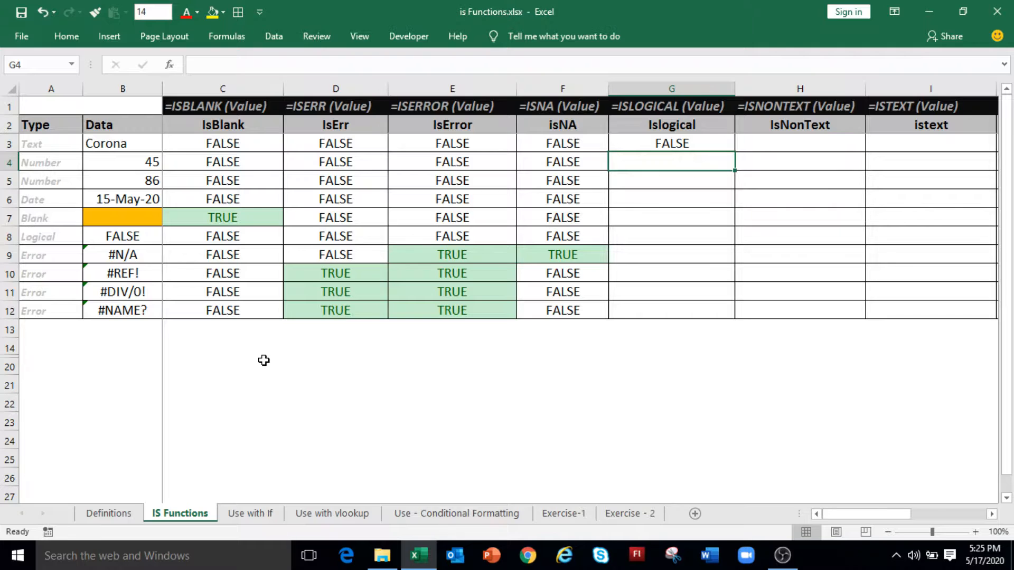
Enter =ISLOGICAL(B8) in cell G8 to test the logical data value.
{"action": "key", "text": "Down"}
{"action": "key", "text": "Down"}
{"action": "key", "text": "Down"}
{"action": "key", "text": "Down"}
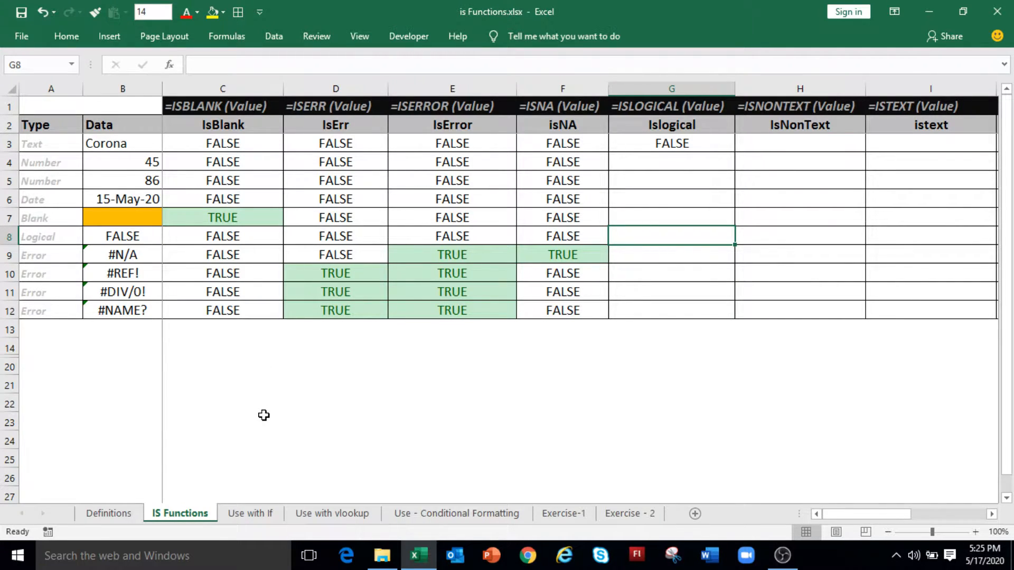
{"action": "type", "text": "="}
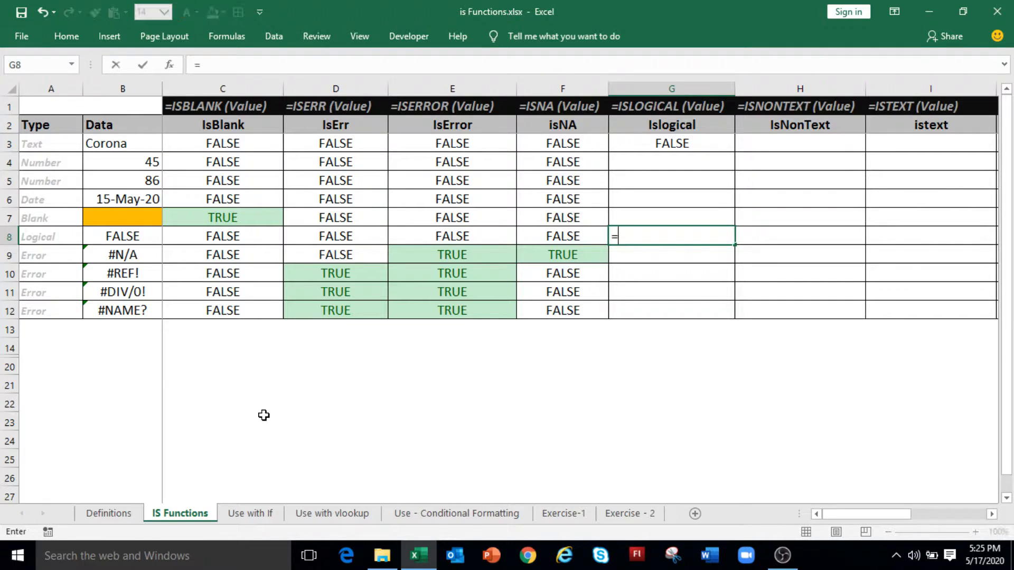
{"action": "type", "text": "islogic"}
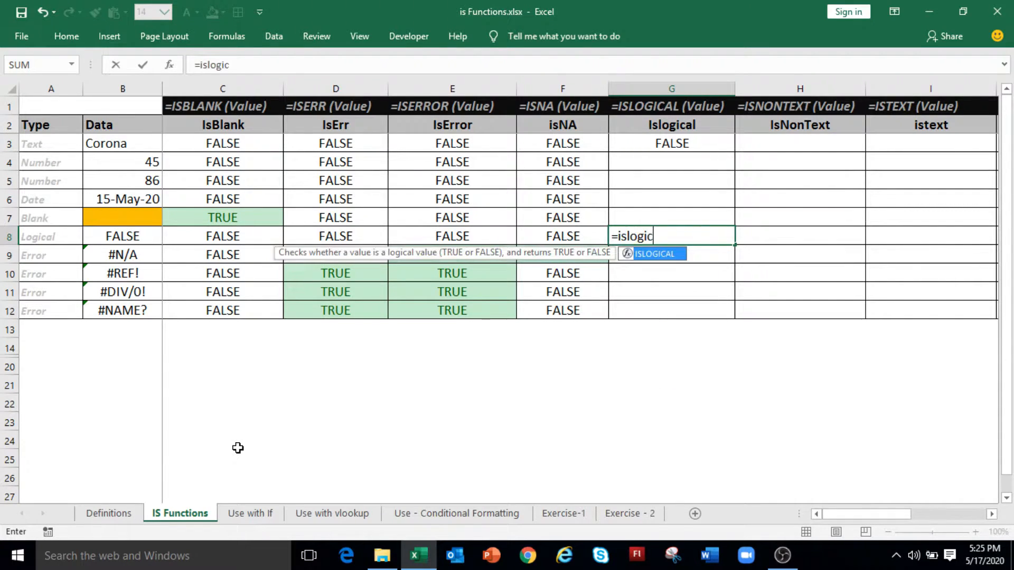
{"action": "type", "text": "al("}
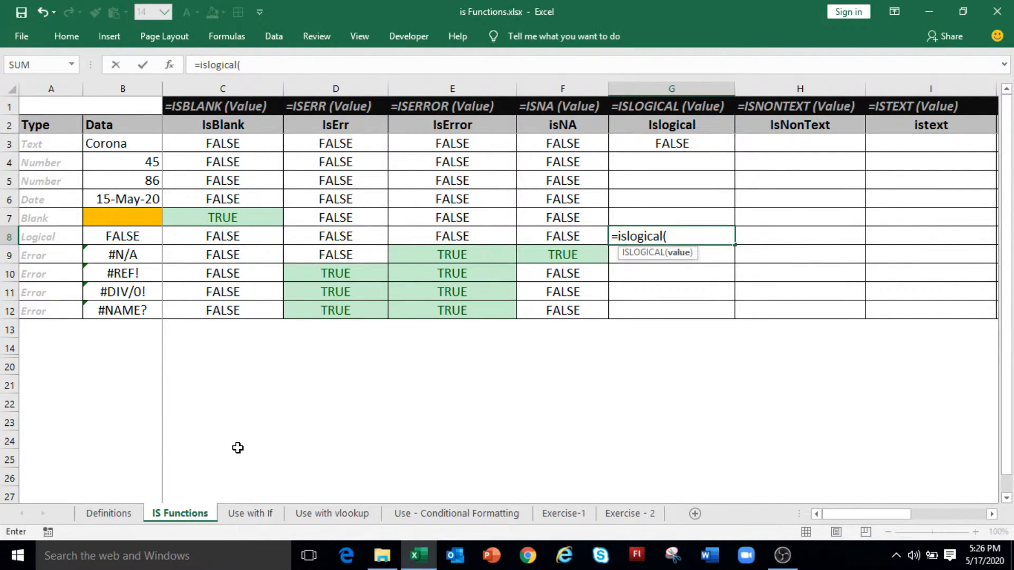
{"action": "left_click", "coordinate": [132, 237]}
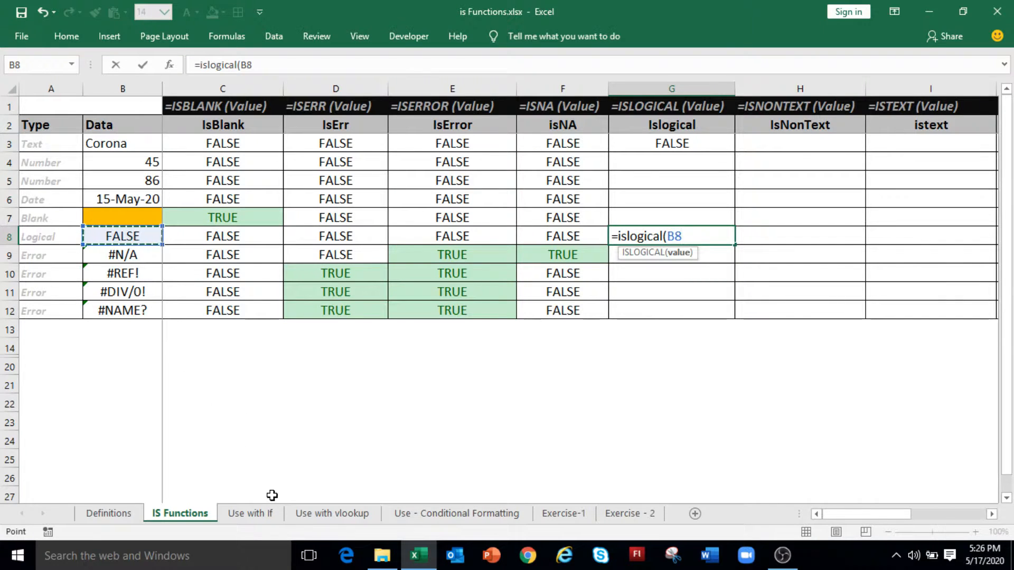
{"action": "type", "text": ")"}
{"action": "key", "text": "Return"}
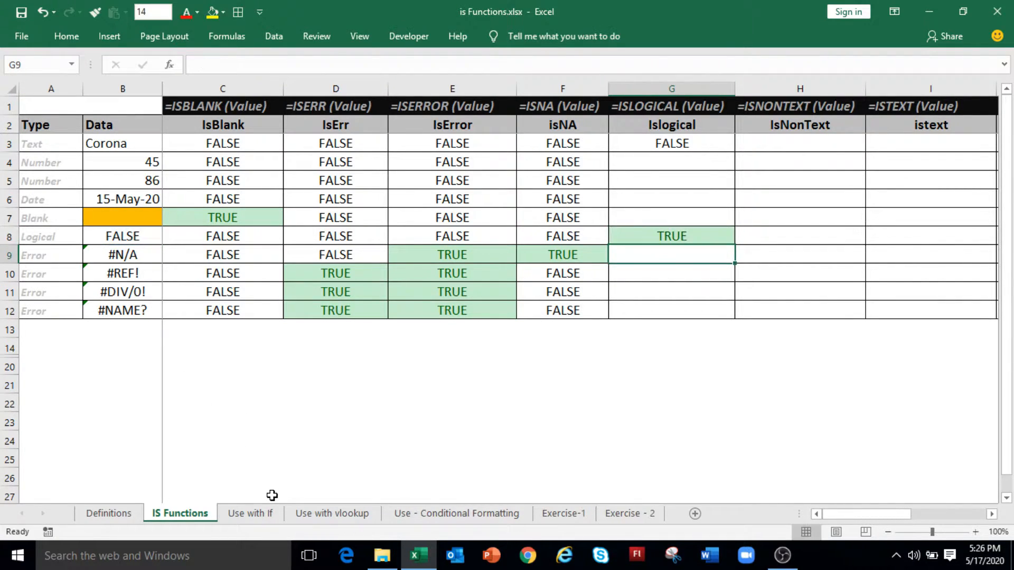
Copy the ISLOGICAL formula from G8 into G9:G12 and G4:G7 to complete the Islogical column.
{"action": "key", "text": "Up"}
{"action": "key", "text": "ctrl+c"}
{"action": "key", "text": "Down"}
{"action": "key", "text": "shift+Down"}
{"action": "key", "text": "shift+Down"}
{"action": "key", "text": "shift+Down"}
{"action": "key", "text": "ctrl+v"}
{"action": "left_click", "coordinate": [272, 441]}
{"action": "left_click_drag", "start_coordinate": [704, 161], "coordinate": [701, 215]}
{"action": "key", "text": "ctrl+v"}
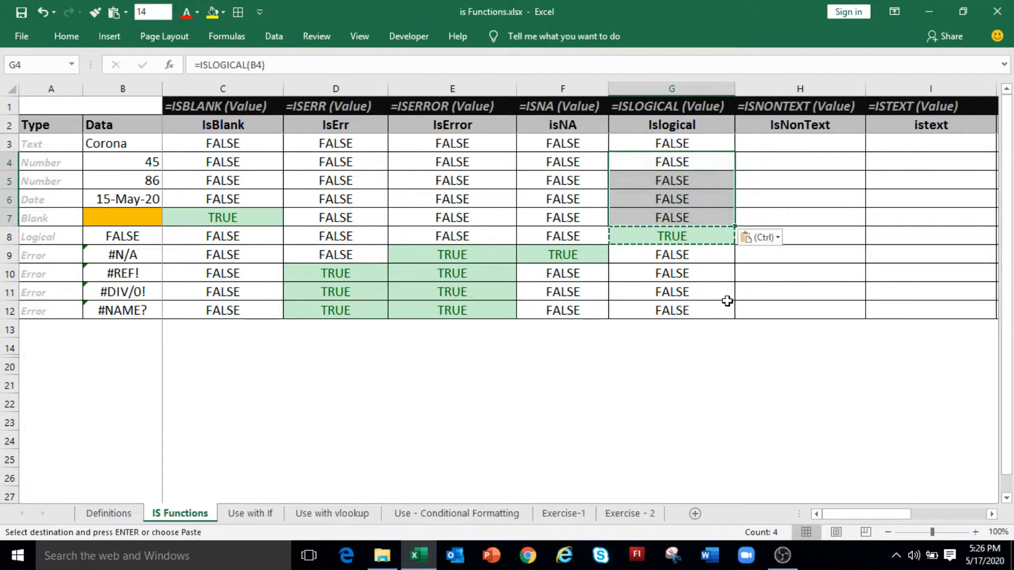
Enter =ISNONTEXT(B3) in cell H3 under the IsNonText heading to test the text value.
{"action": "left_click", "coordinate": [779, 140]}
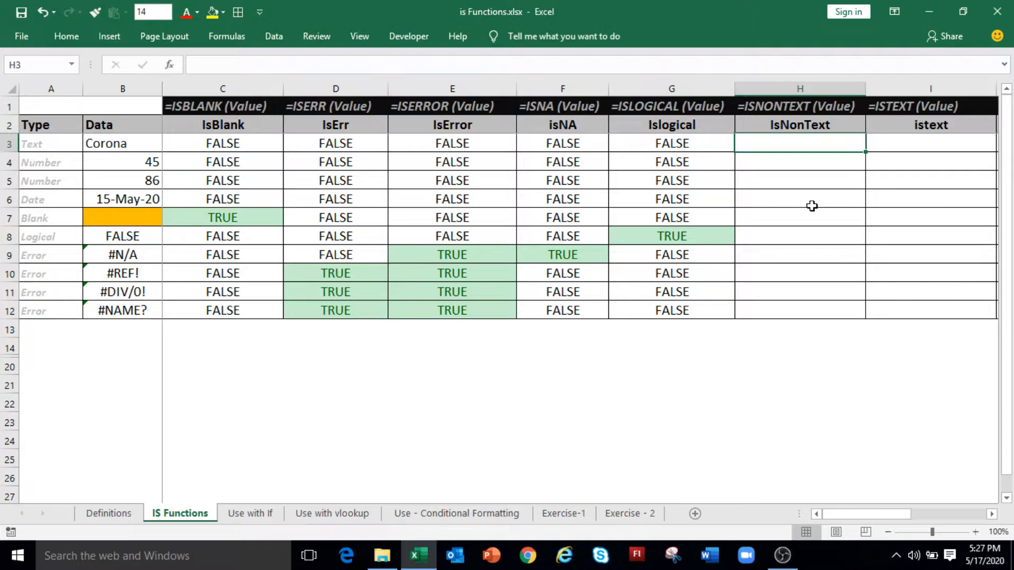
{"action": "type", "text": "="}
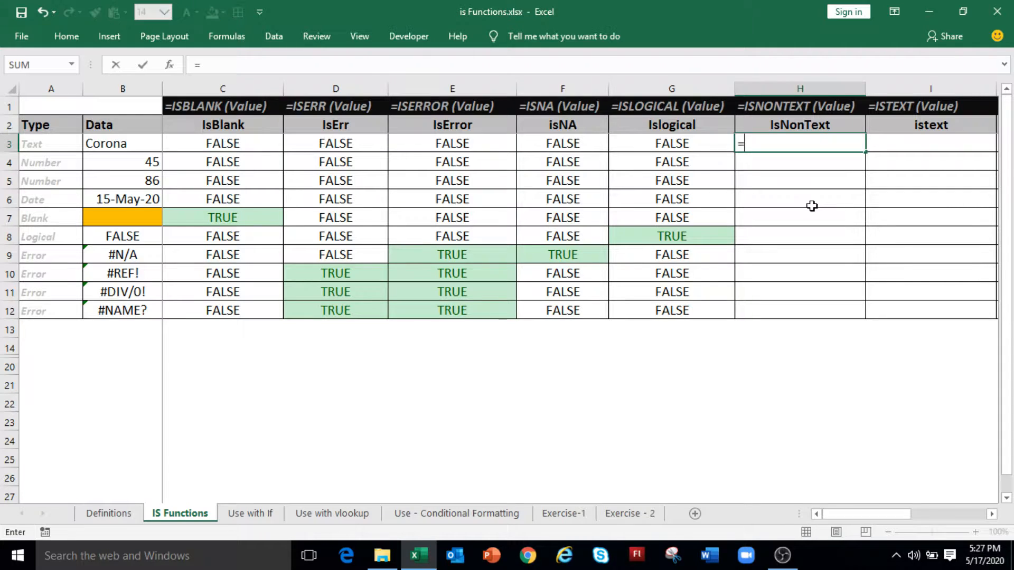
{"action": "type", "text": "IS"}
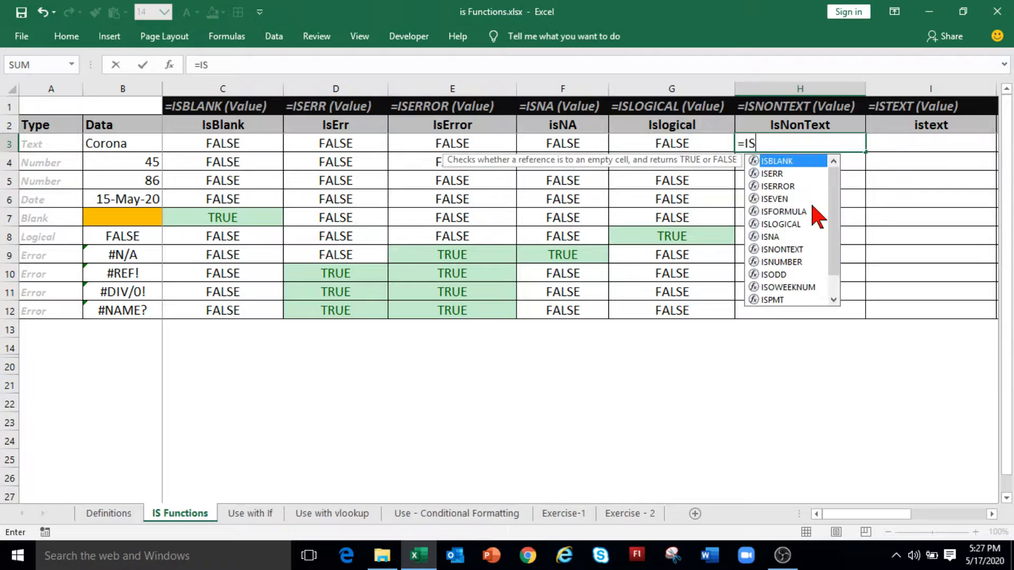
{"action": "type", "text": "NONTEXT"}
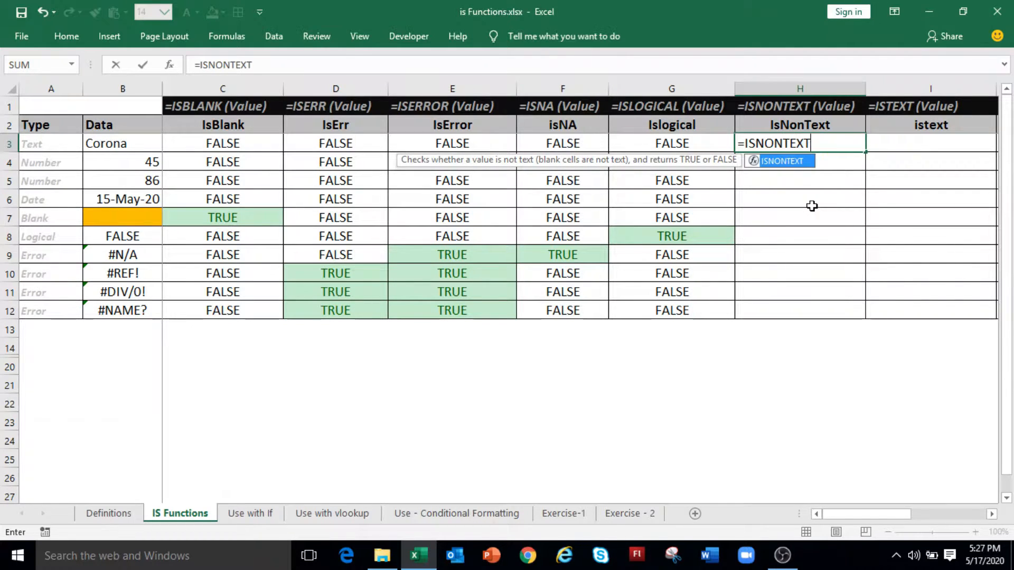
{"action": "type", "text": "("}
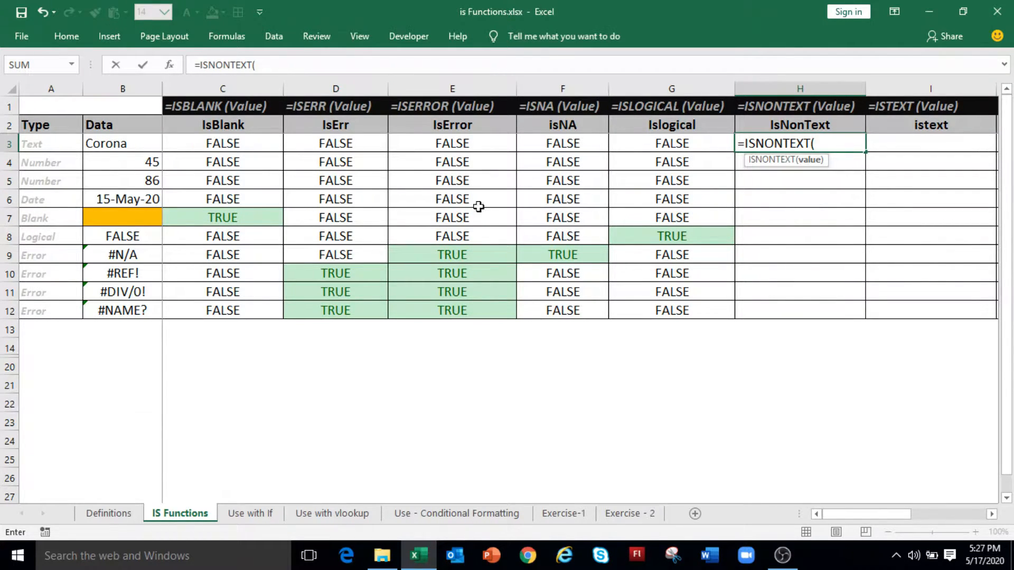
{"action": "left_click", "coordinate": [134, 148]}
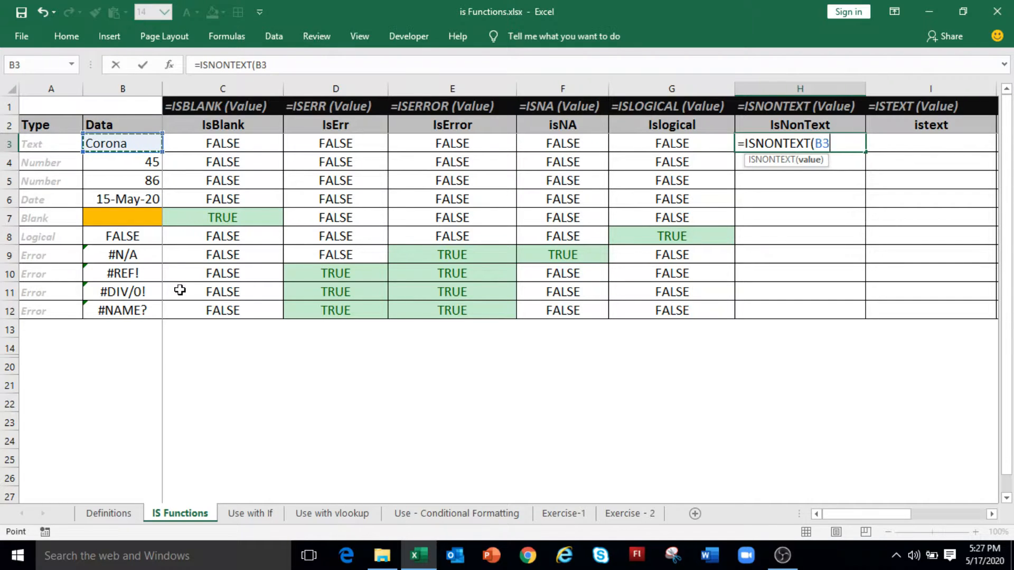
{"action": "type", "text": ")"}
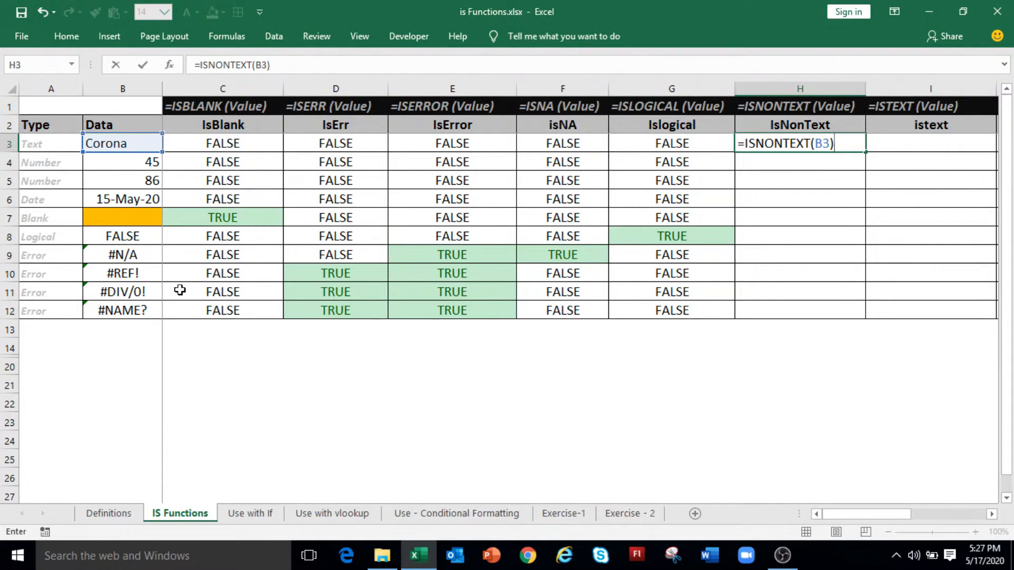
{"action": "key", "text": "Return"}
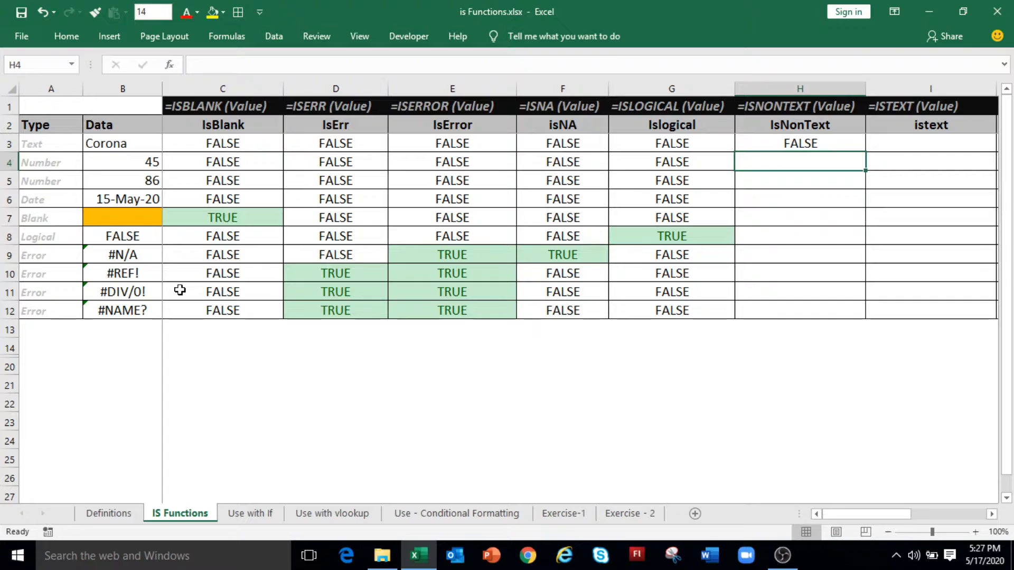
Copy the ISNONTEXT formula from H3 into H4:H12 to complete the IsNonText column.
{"action": "key", "text": "Up"}
{"action": "key", "text": "ctrl+c"}
{"action": "key", "text": "Down"}
{"action": "key", "text": "shift+Down"}
{"action": "key", "text": "shift+Down"}
{"action": "key", "text": "shift+Down"}
{"action": "key", "text": "shift+Down"}
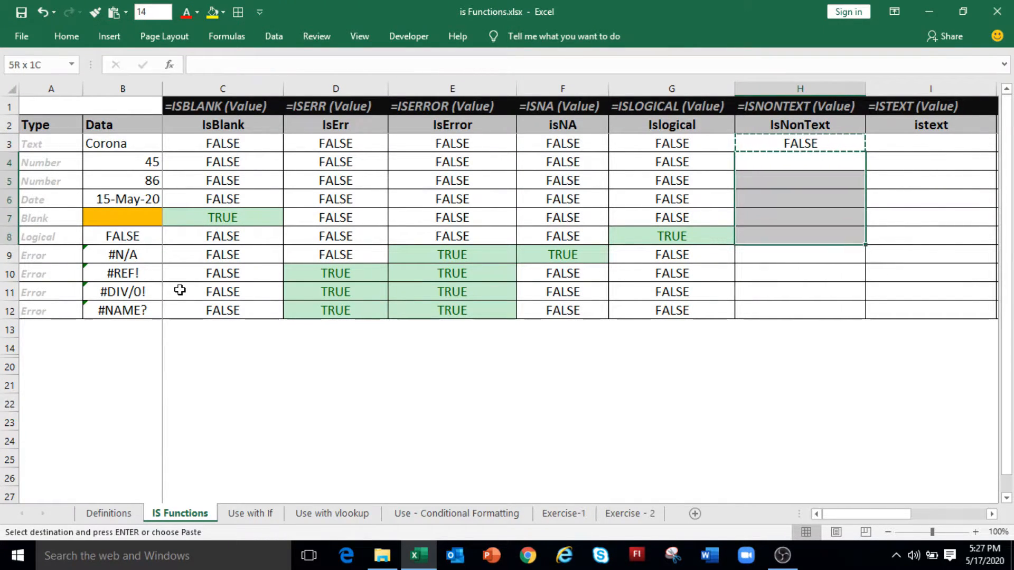
{"action": "key", "text": "shift+Down"}
{"action": "key", "text": "shift+Down"}
{"action": "key", "text": "shift+Down"}
{"action": "key", "text": "shift+Down"}
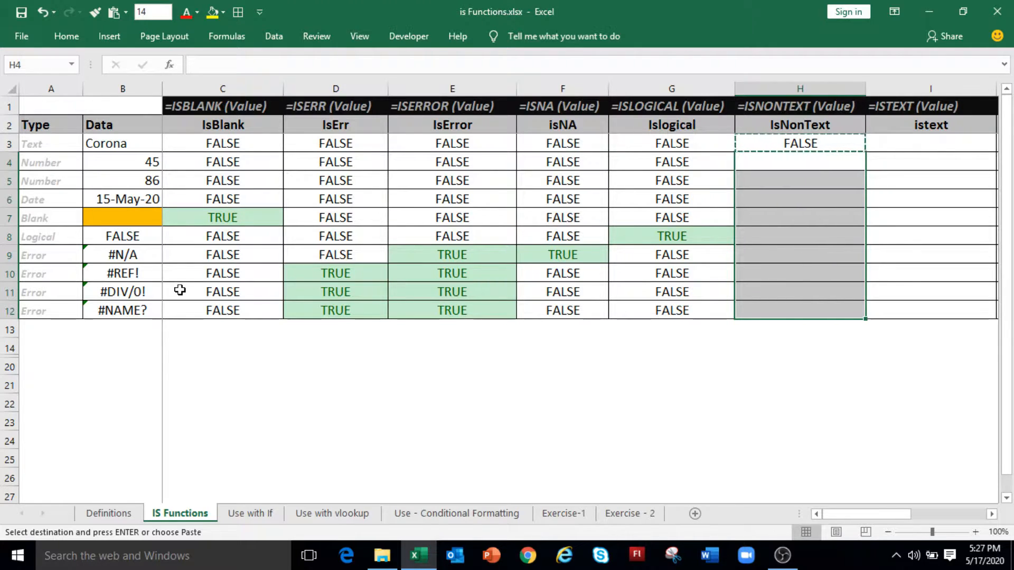
{"action": "key", "text": "Return"}
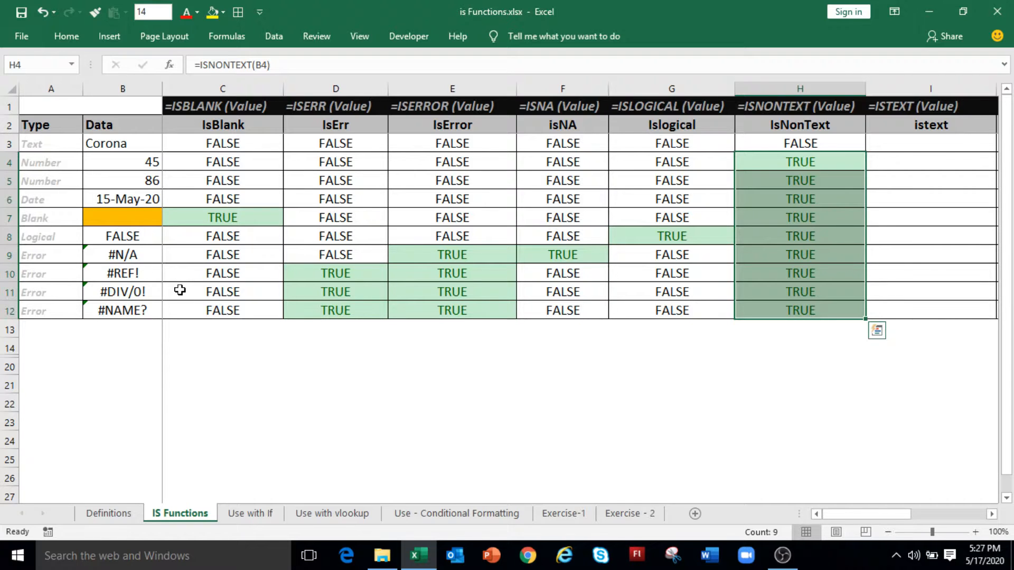
Enter =ISTEXT(B3) in cell I3 under the istext heading to test the text value.
{"action": "key", "text": "Right"}
{"action": "key", "text": "Up"}
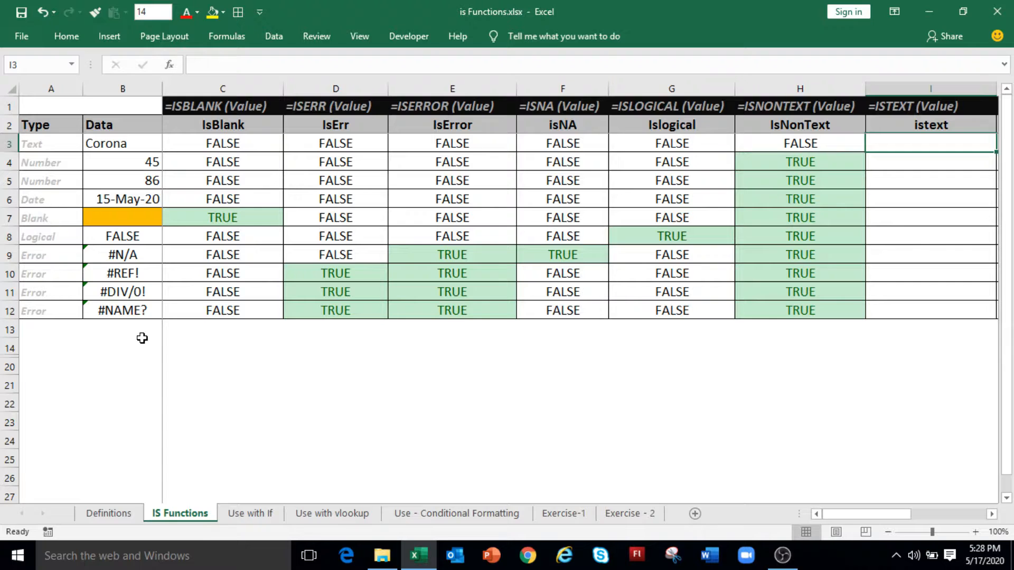
{"action": "type", "text": "=is"}
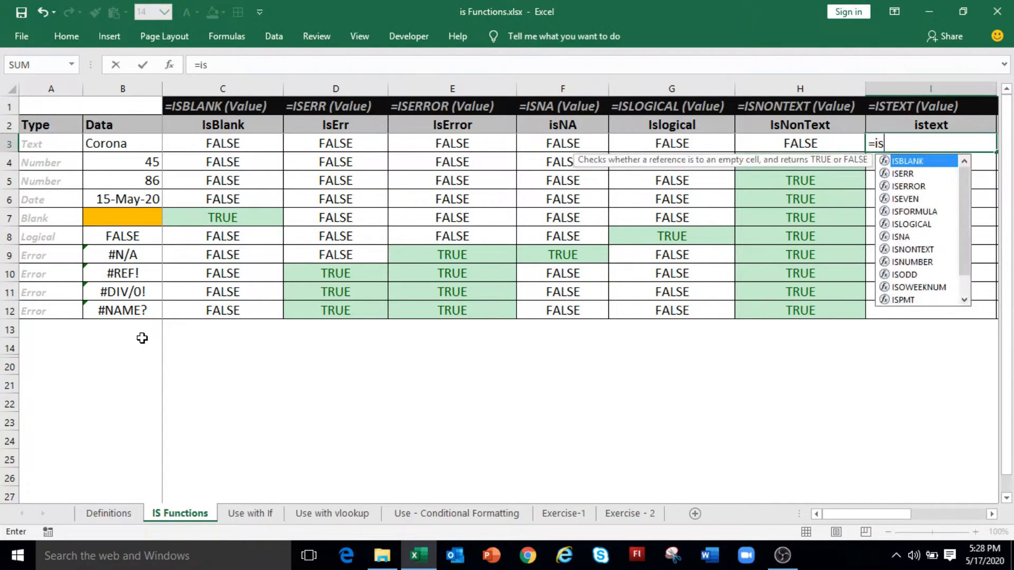
{"action": "type", "text": "text("}
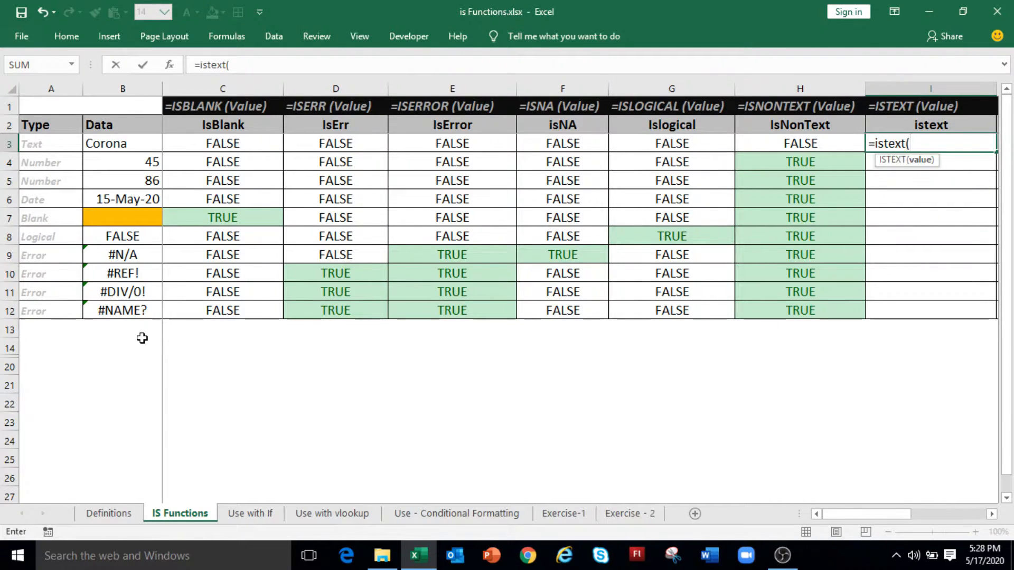
{"action": "left_click", "coordinate": [112, 142]}
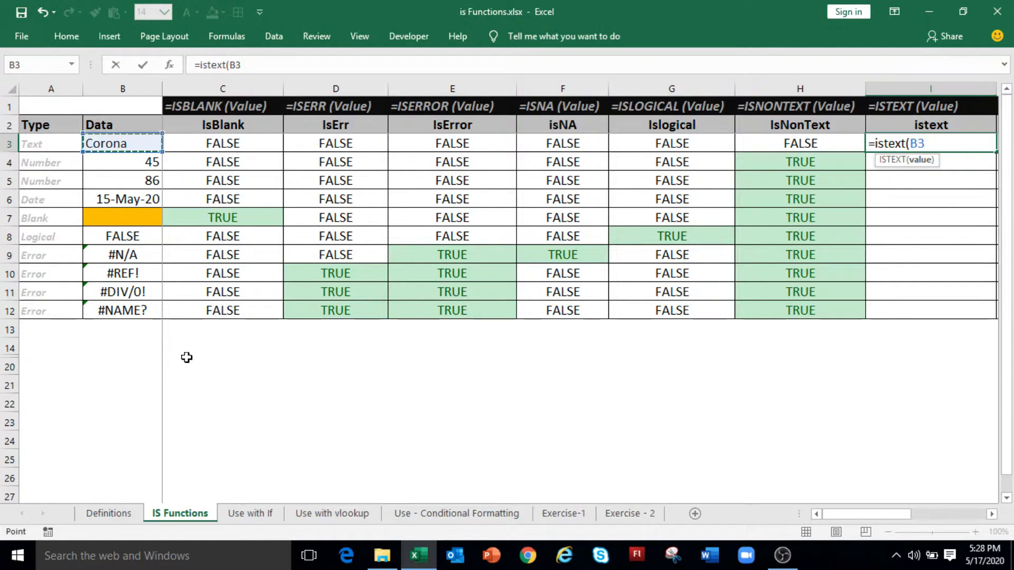
{"action": "type", "text": ")"}
{"action": "key", "text": "Return"}
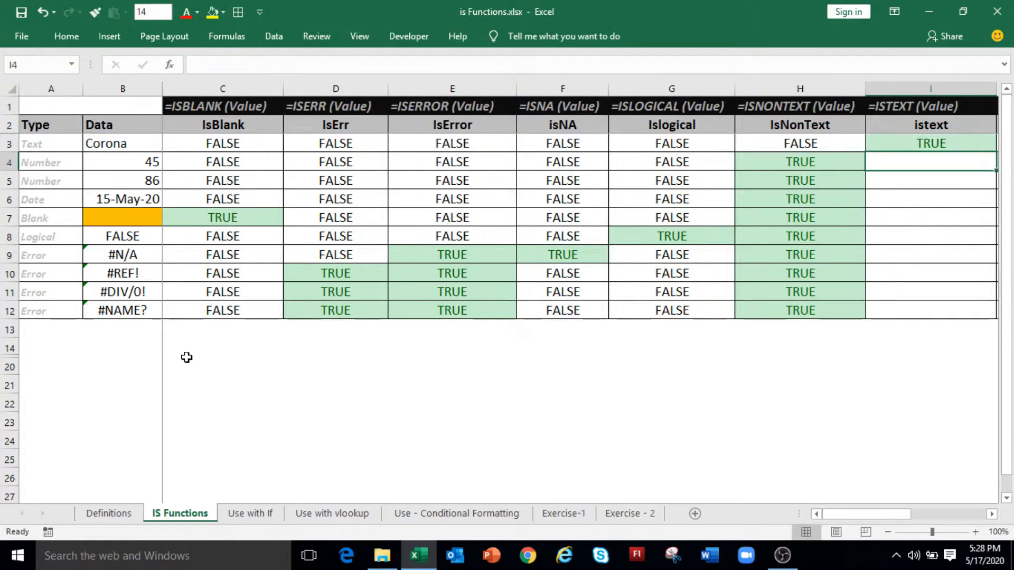
Copy the ISTEXT formula from I3 into I4:I12 to complete the istext column.
{"action": "key", "text": "Up"}
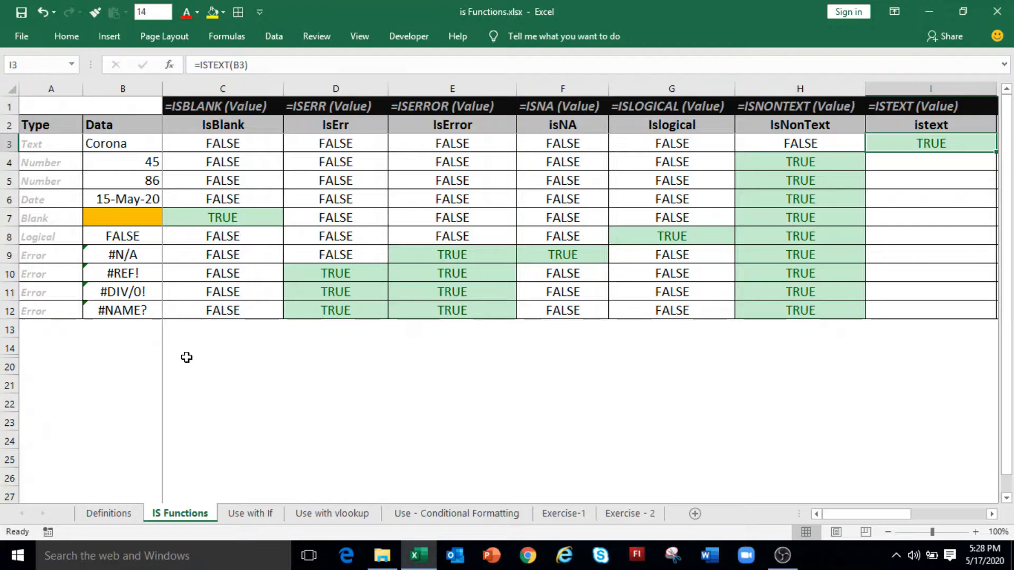
{"action": "key", "text": "ctrl+c"}
{"action": "key", "text": "Down"}
{"action": "key", "text": "shift+Down"}
{"action": "key", "text": "shift+Down"}
{"action": "key", "text": "shift+Down"}
{"action": "key", "text": "shift+Down"}
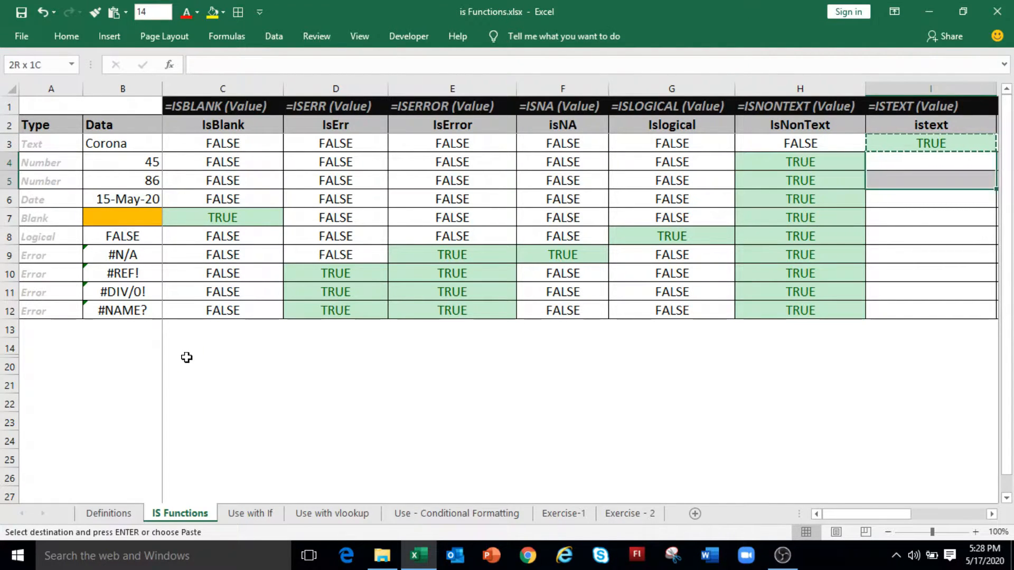
{"action": "key", "text": "shift+Down"}
{"action": "key", "text": "shift+Down"}
{"action": "key", "text": "shift+Down"}
{"action": "key", "text": "shift+Down"}
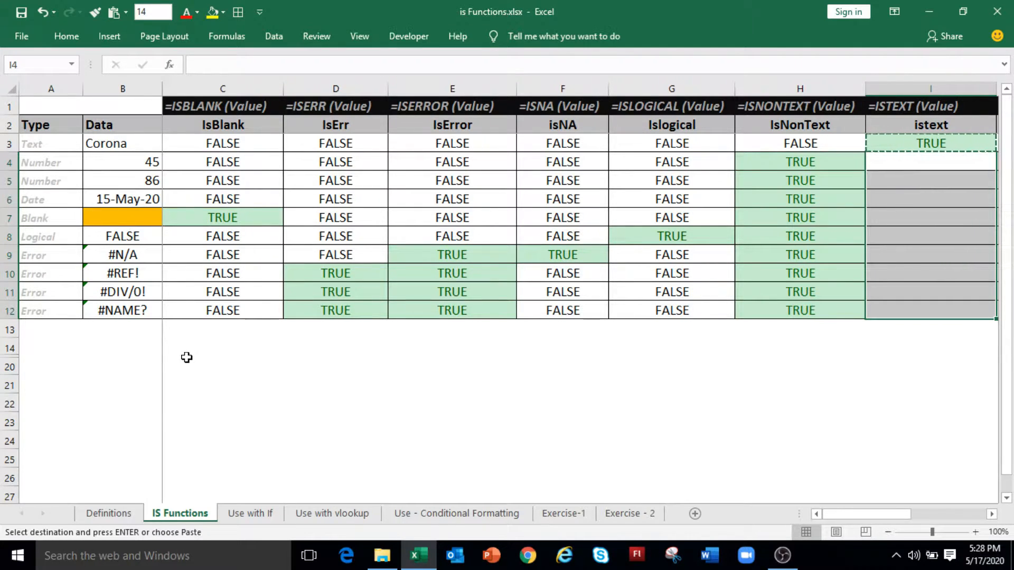
{"action": "key", "text": "Return"}
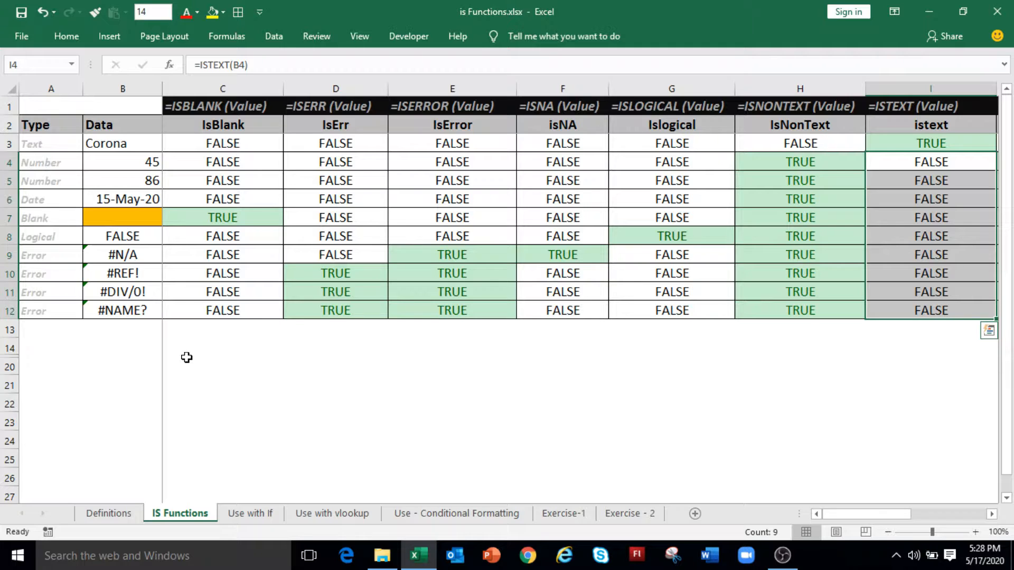
Enter =ISNUMBER(B3) in cell J3 under the IsNumber heading to test the text value.
{"action": "left_click", "coordinate": [829, 161]}
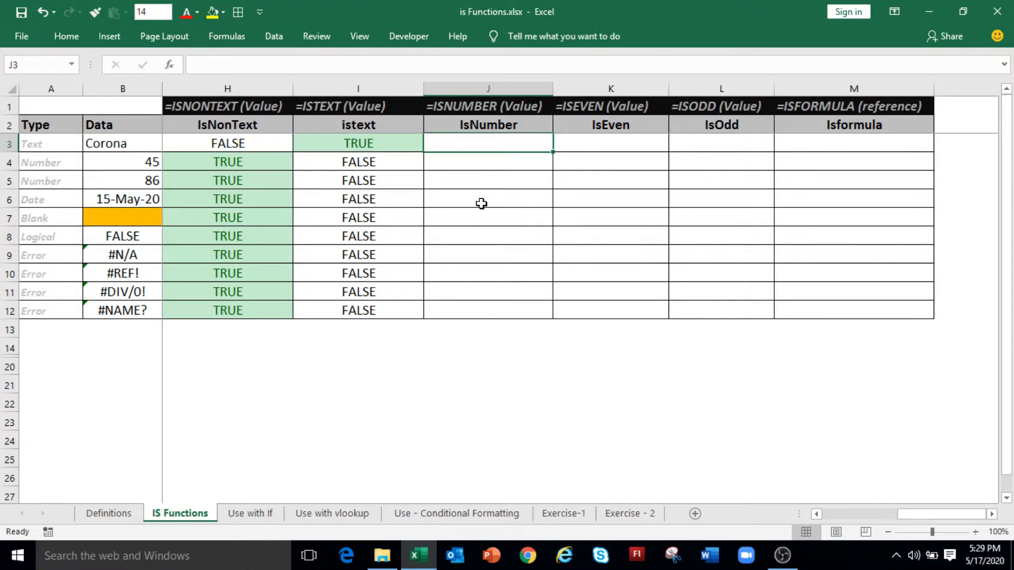
{"action": "type", "text": "=isnumbr"}
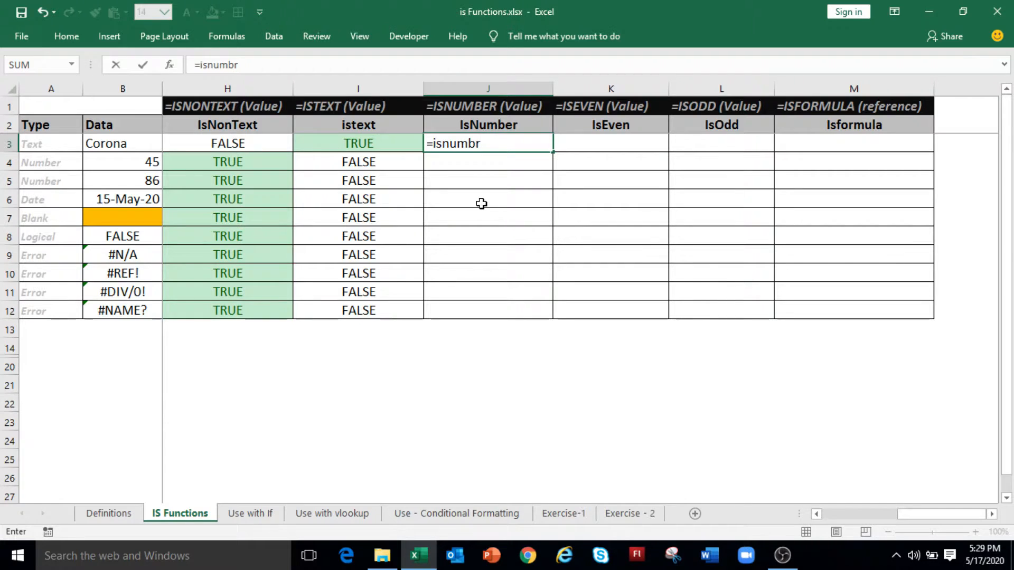
{"action": "key", "text": "BackSpace"}
{"action": "type", "text": "er"}
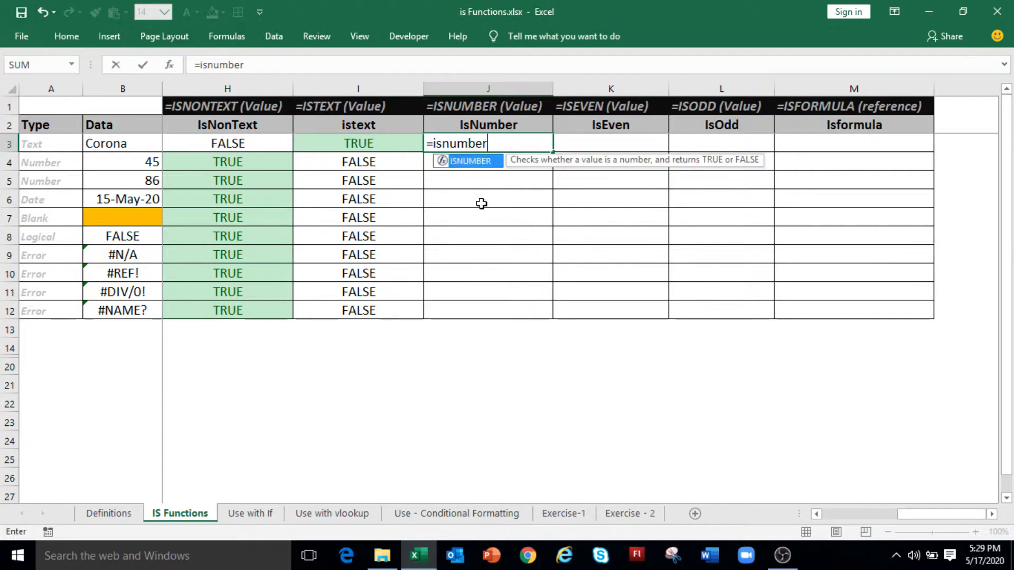
{"action": "type", "text": "("}
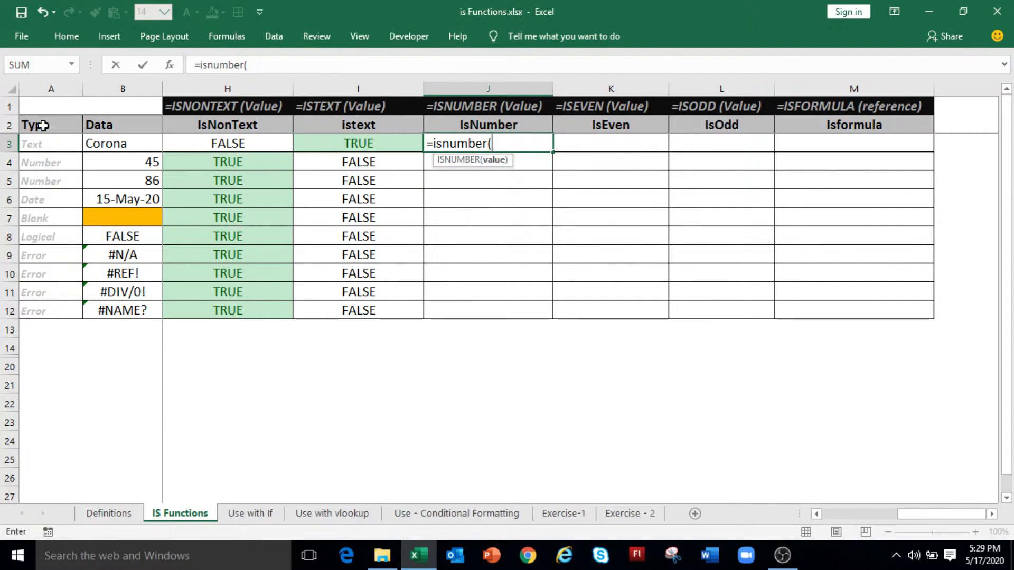
{"action": "left_click", "coordinate": [120, 142]}
{"action": "type", "text": ")"}
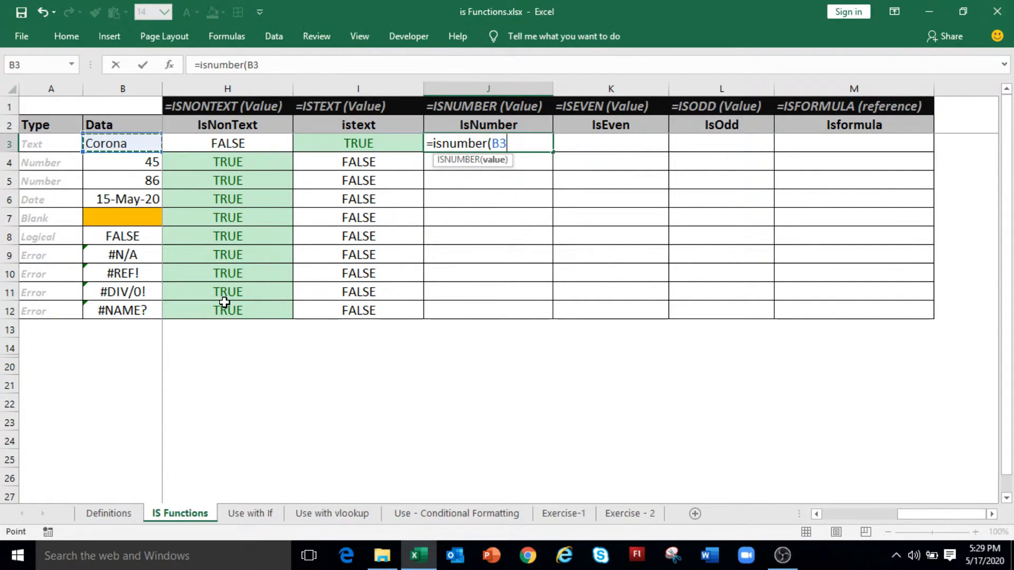
{"action": "key", "text": "Return"}
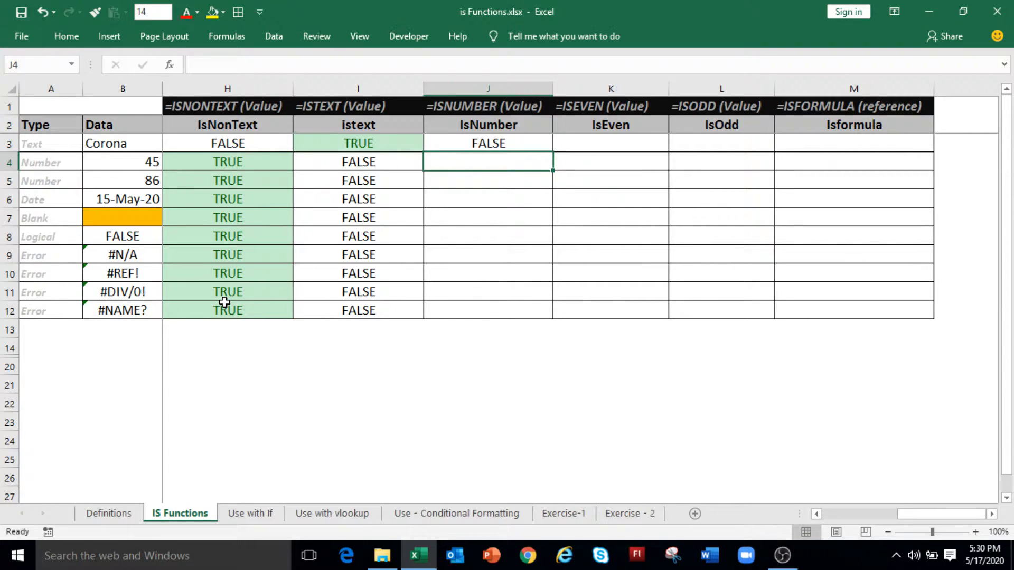
Enter =ISNUMBER(B4) in cell J4 to test the first number in the Data column.
{"action": "type", "text": "=isnum"}
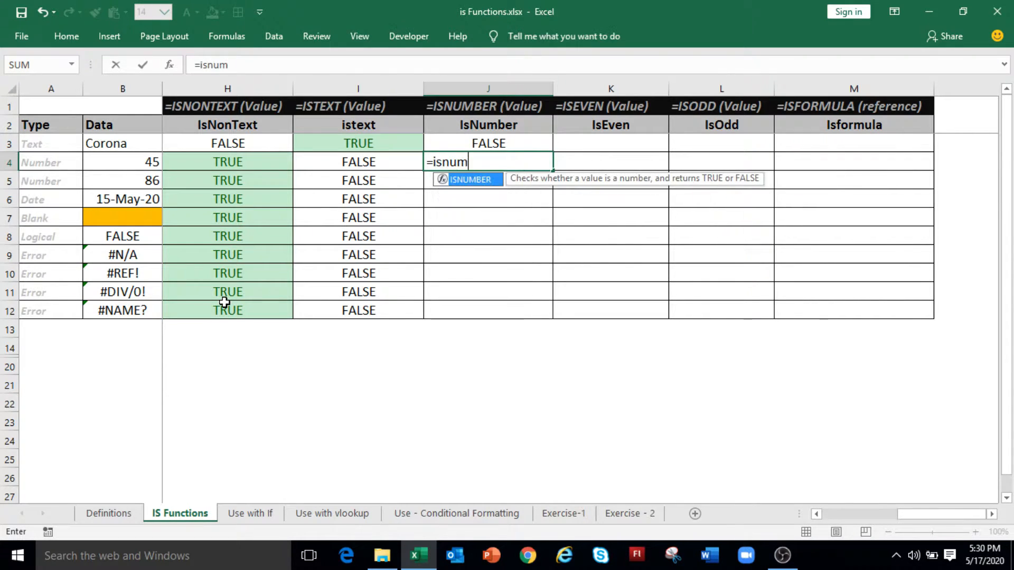
{"action": "type", "text": "ber("}
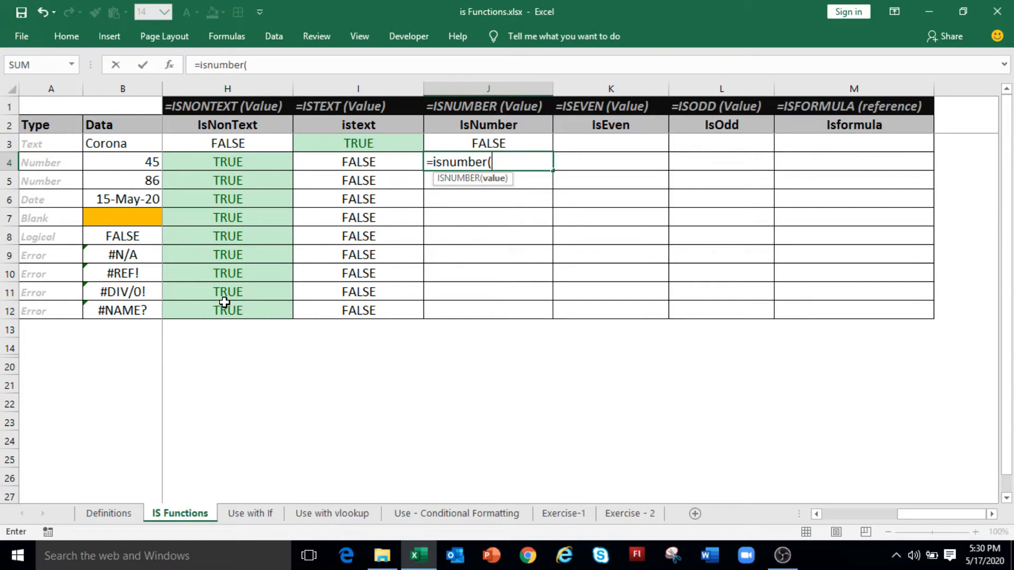
{"action": "left_click", "coordinate": [109, 164]}
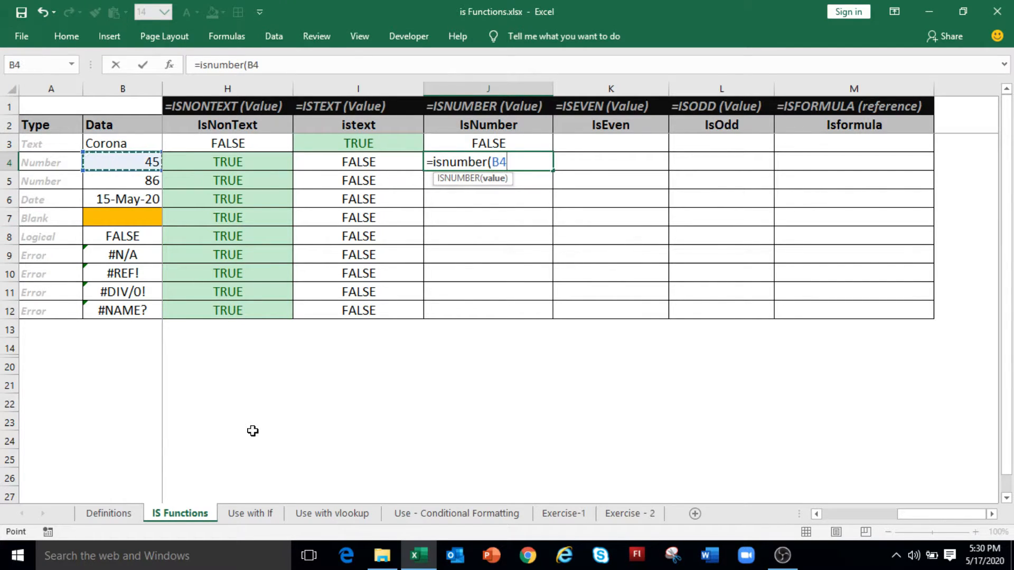
{"action": "type", "text": ")"}
{"action": "key", "text": "Return"}
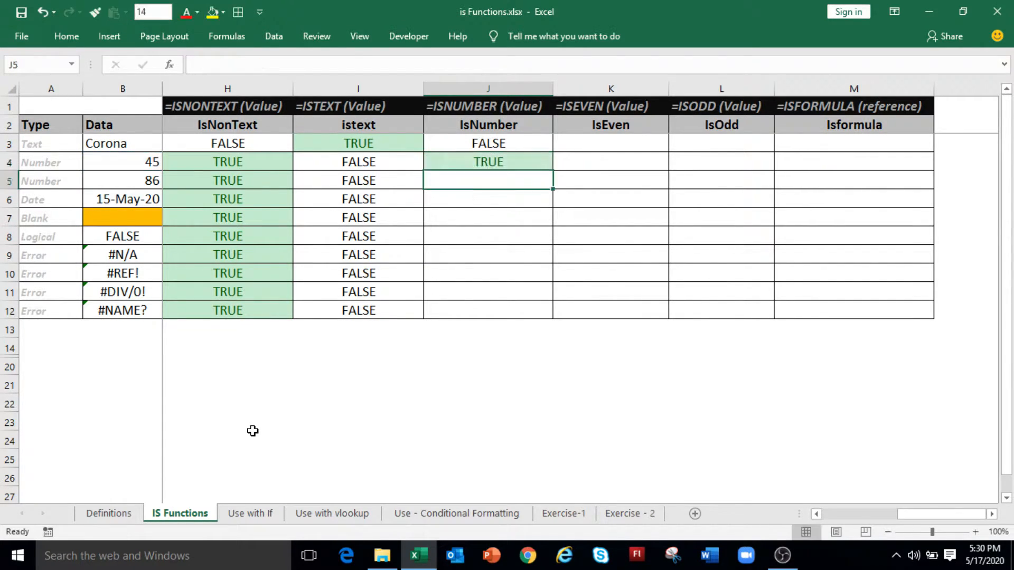
Copy the ISNUMBER formula from J4 into J5:J12 to complete the IsNumber column.
{"action": "key", "text": "Up"}
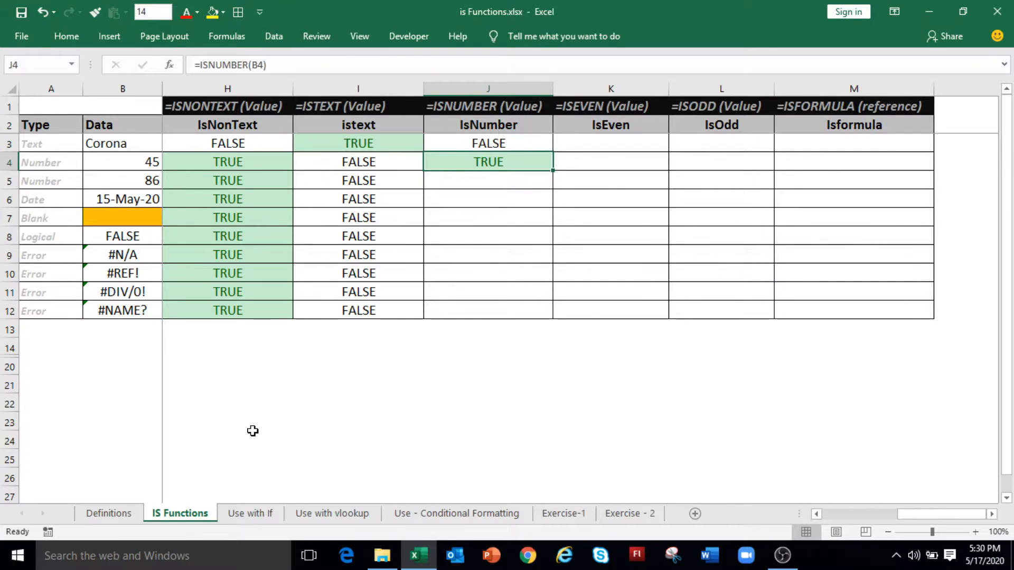
{"action": "key", "text": "ctrl+c"}
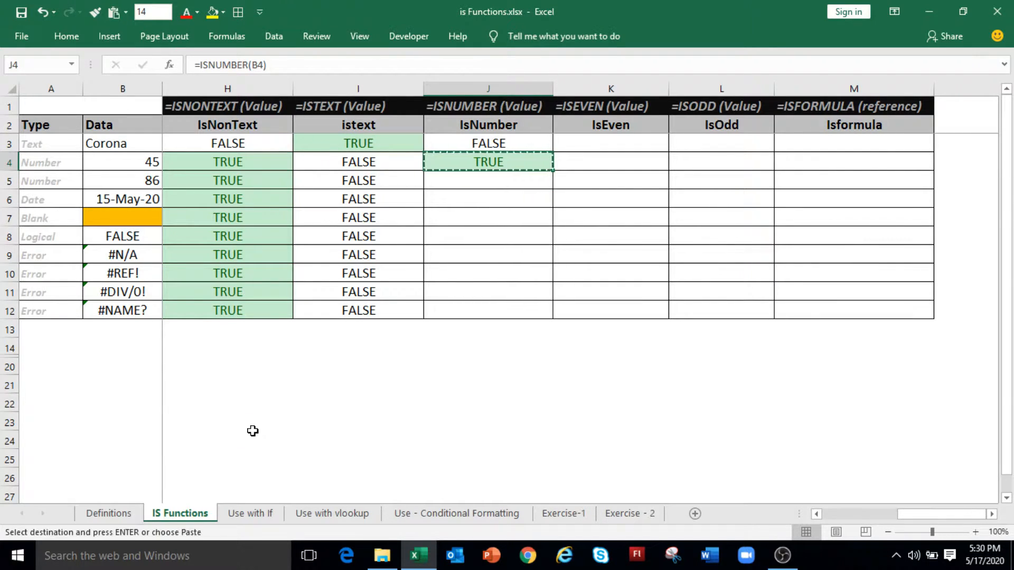
{"action": "key", "text": "shift+Down"}
{"action": "key", "text": "shift+Down"}
{"action": "key", "text": "shift+Down"}
{"action": "key", "text": "shift+Down"}
{"action": "key", "text": "shift+Down"}
{"action": "key", "text": "shift+Down"}
{"action": "key", "text": "shift+Down"}
{"action": "key", "text": "shift+Down"}
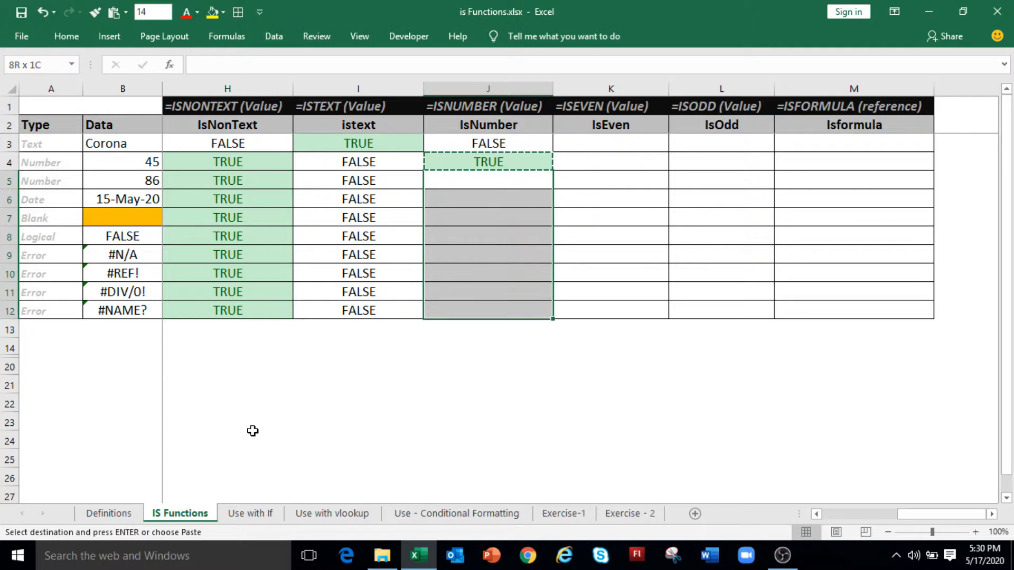
{"action": "key", "text": "Return"}
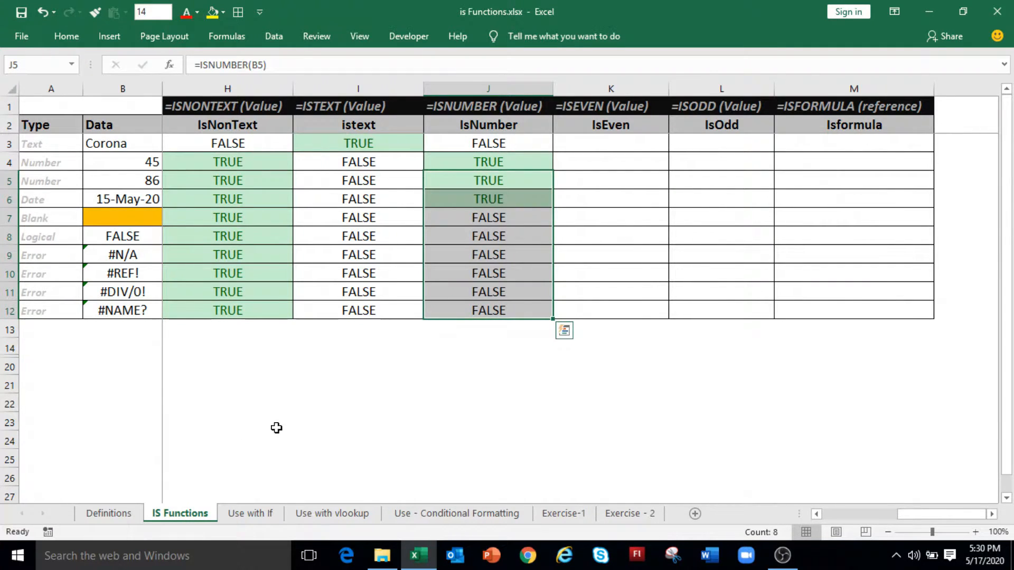
{"action": "left_click", "coordinate": [495, 163]}
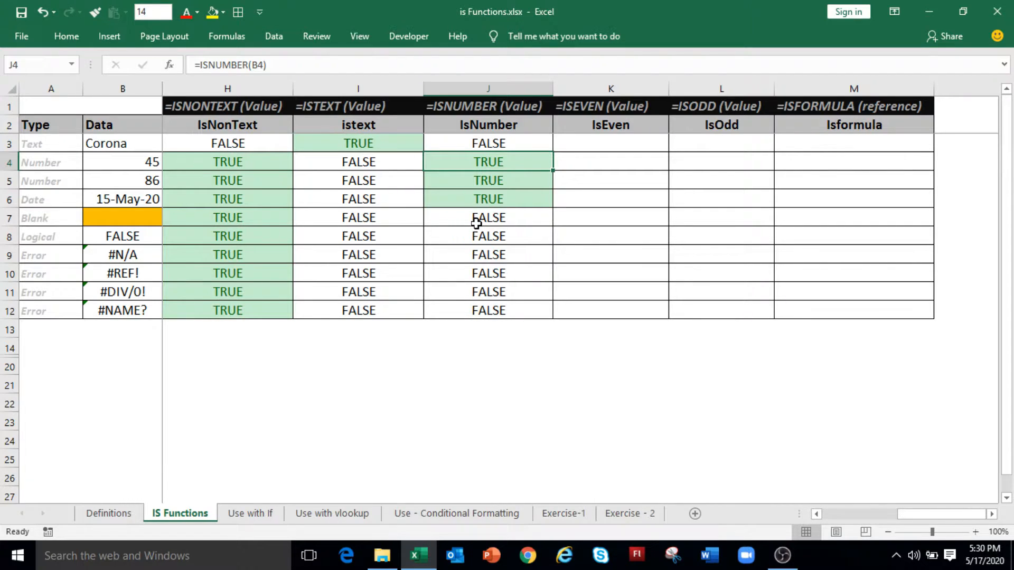
{"action": "left_click", "coordinate": [388, 220]}
{"action": "left_click", "coordinate": [454, 218]}
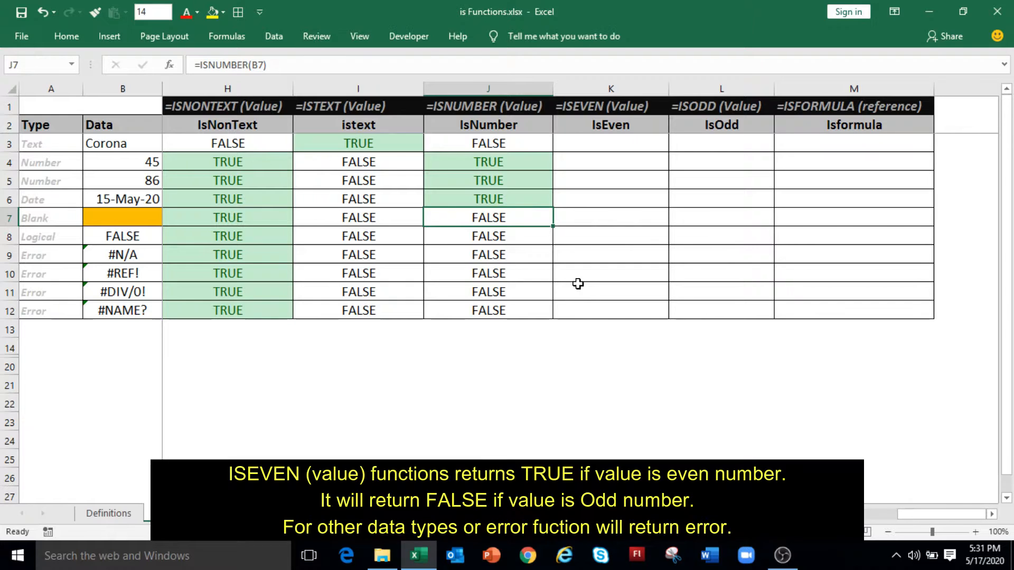
Enter =ISEVEN(B3) in cell K3 under the IsEven heading to test the text value.
{"action": "left_click", "coordinate": [596, 147]}
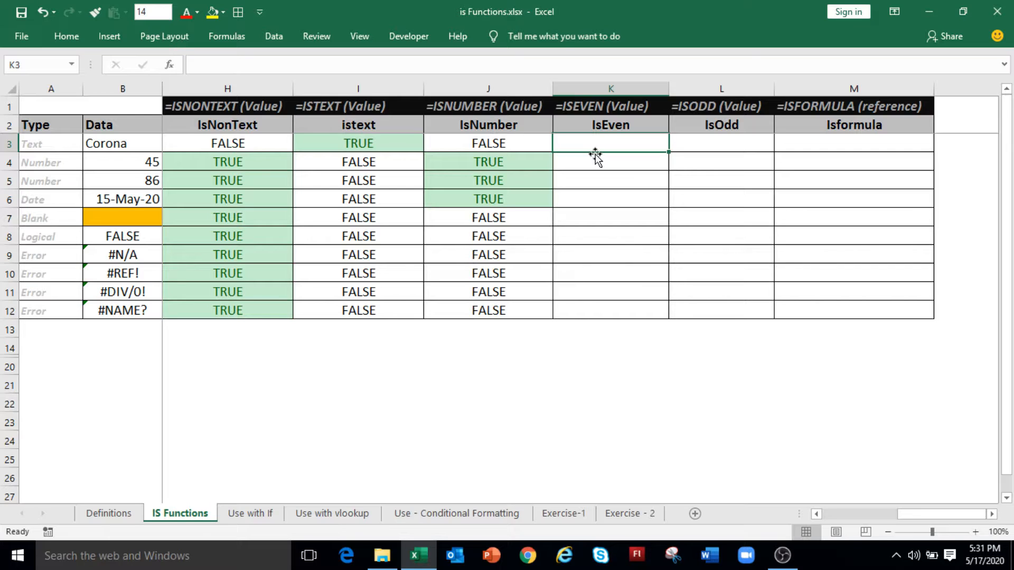
{"action": "type", "text": "=ISeven"}
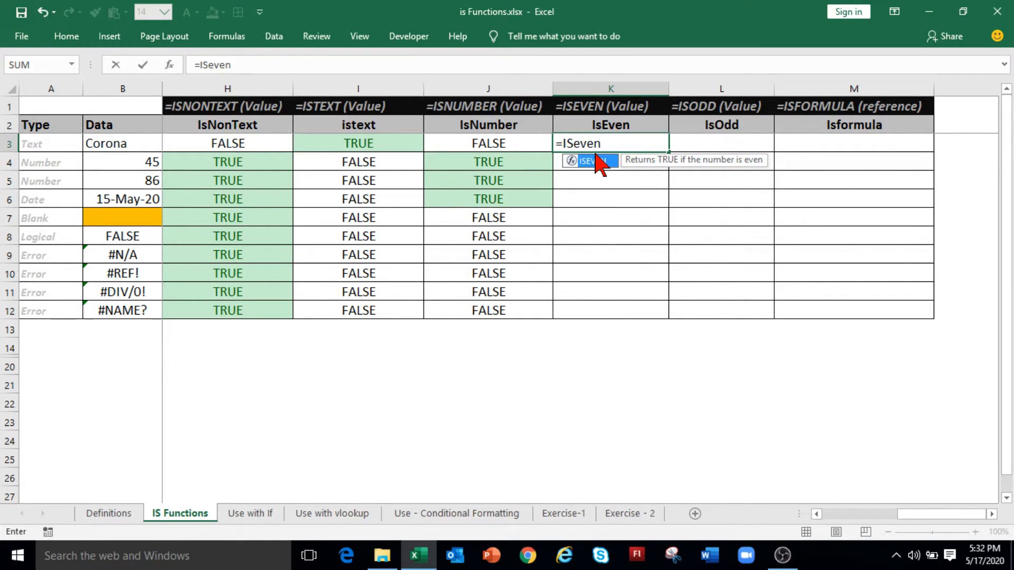
{"action": "type", "text": "("}
{"action": "left_click", "coordinate": [139, 146]}
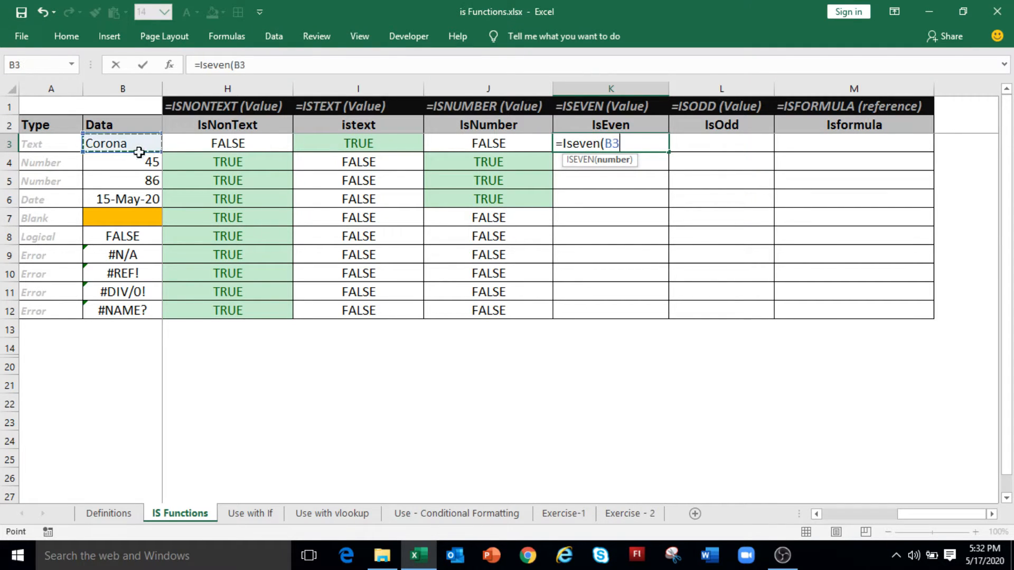
{"action": "type", "text": ")"}
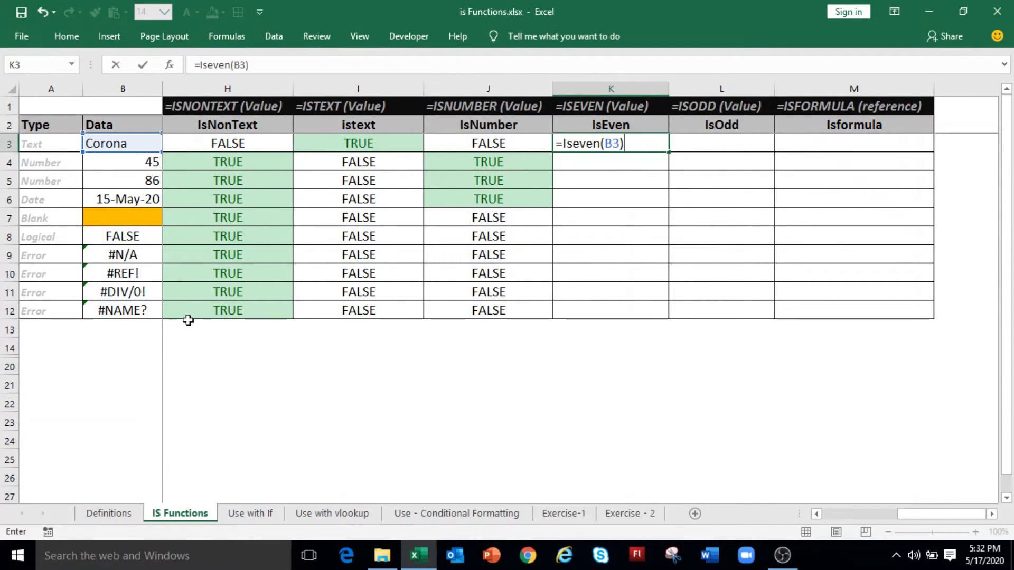
{"action": "key", "text": "Return"}
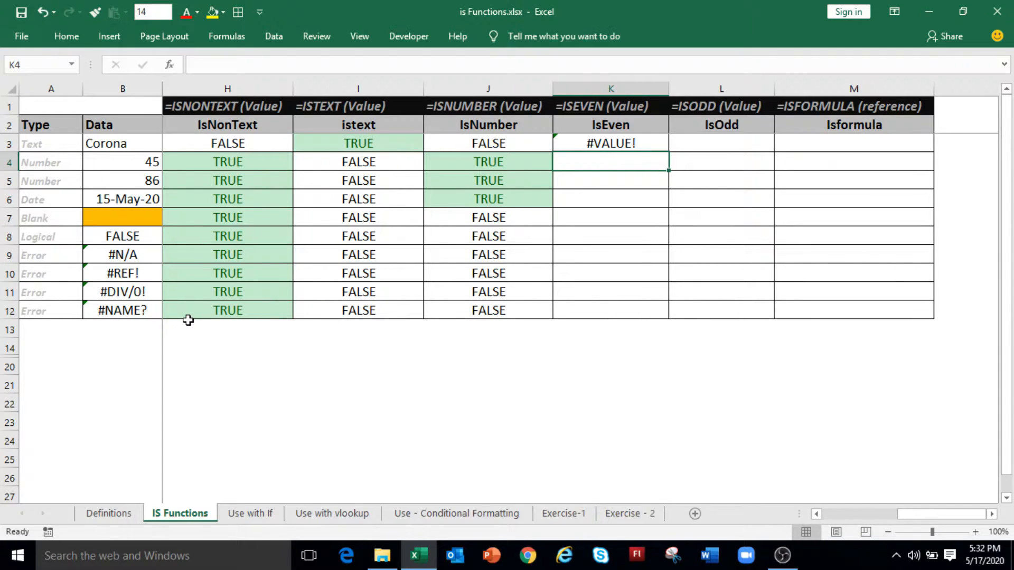
Enter =ISEVEN(B4) in cell K4 to test the first number in the Data column.
{"action": "type", "text": "="}
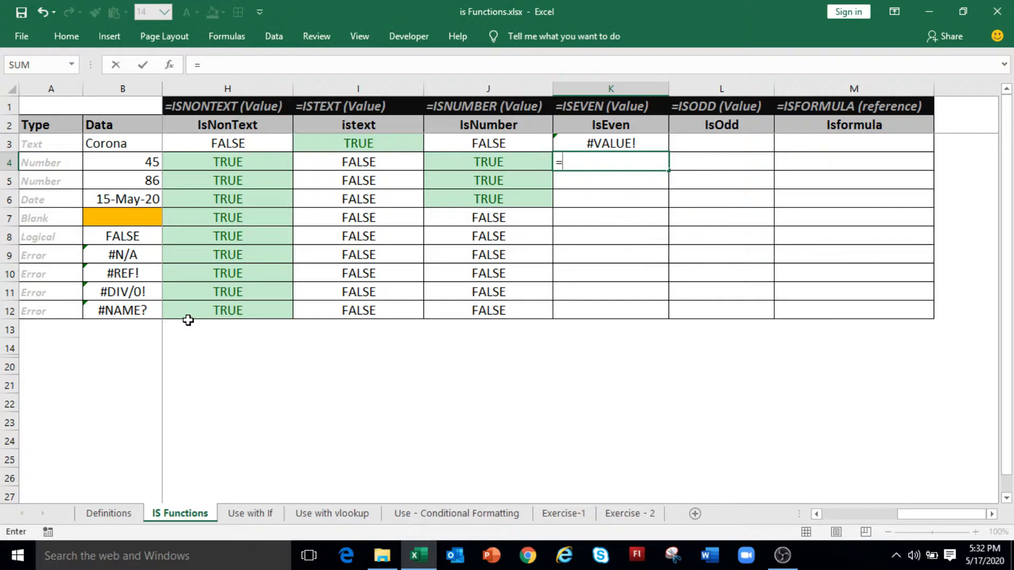
{"action": "type", "text": "iseven("}
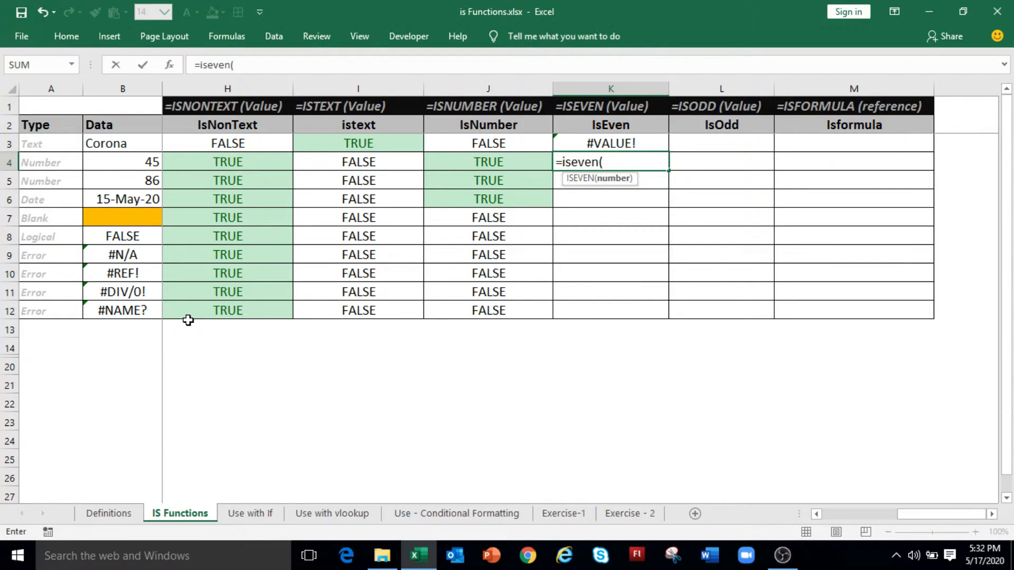
{"action": "left_click", "coordinate": [106, 164]}
{"action": "type", "text": ")"}
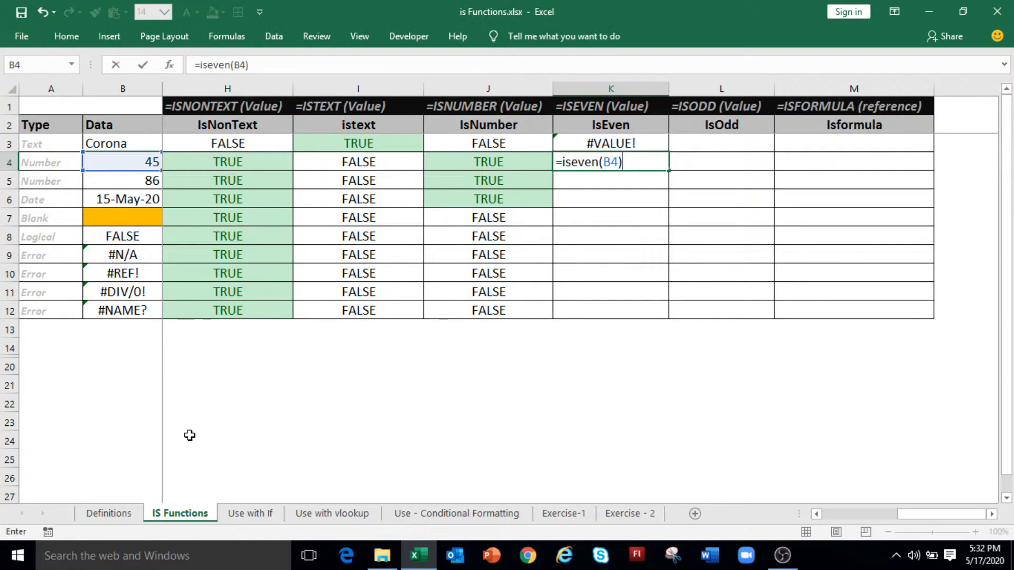
{"action": "key", "text": "Return"}
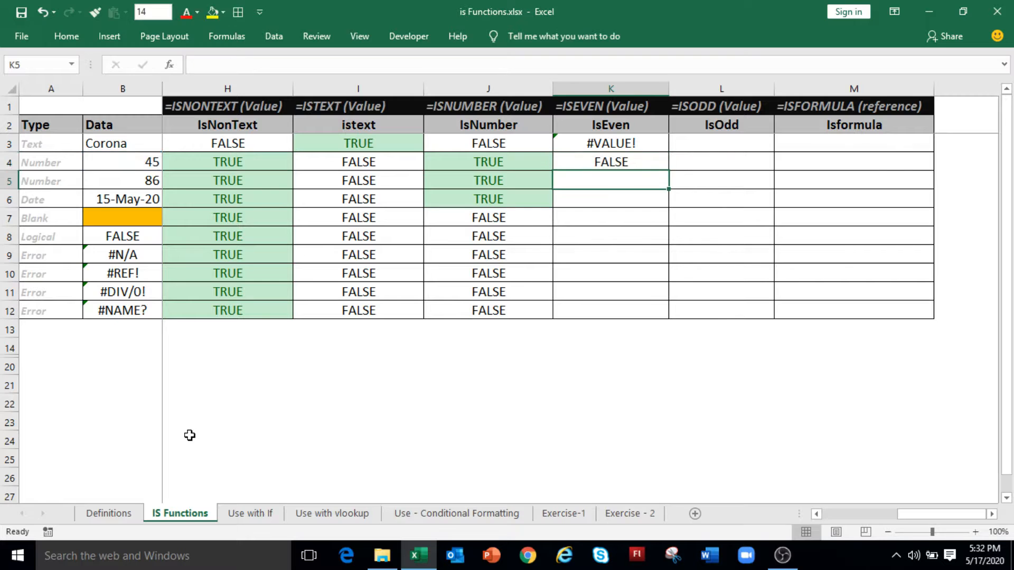
Copy the ISEVEN formula from K4 into K5:K7 to test the second number, the date and the blank cell.
{"action": "key", "text": "Up"}
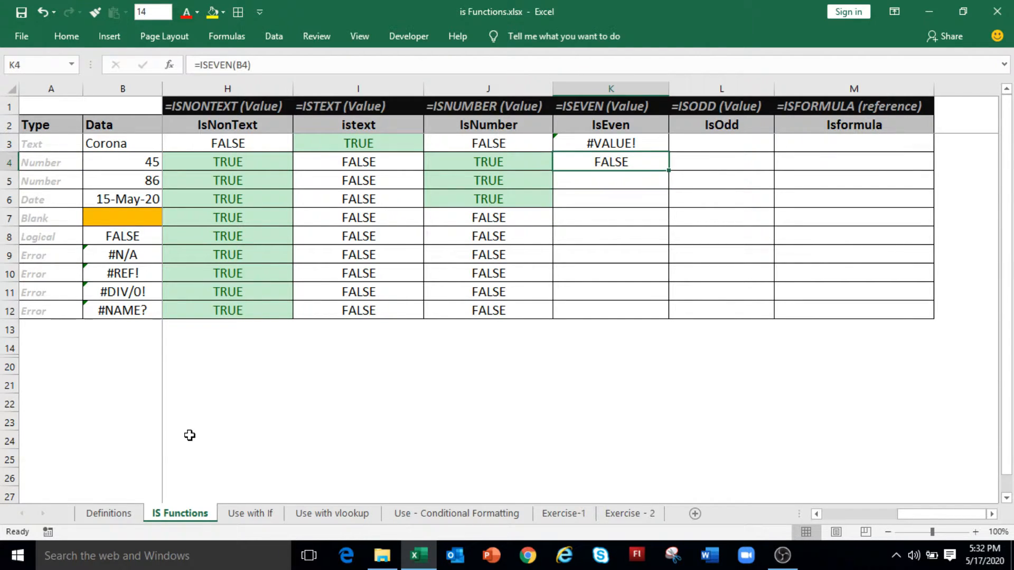
{"action": "key", "text": "ctrl+c"}
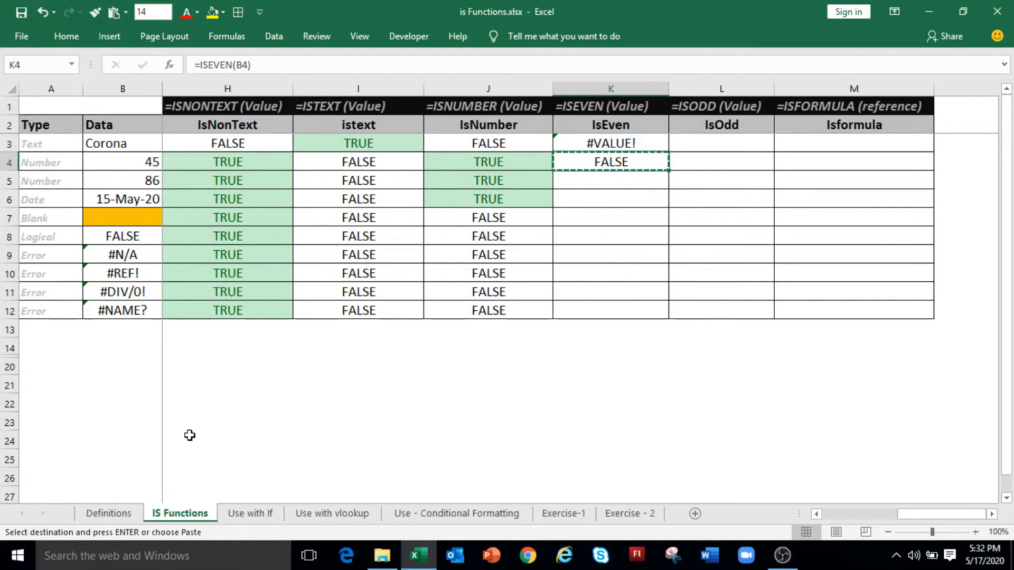
{"action": "key", "text": "Down"}
{"action": "key", "text": "Return"}
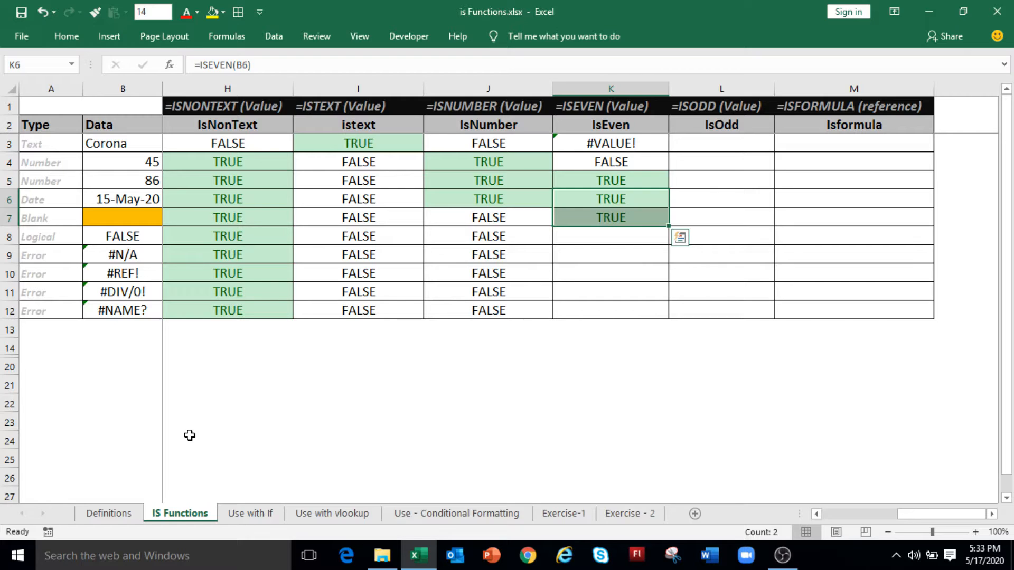
Copy the ISEVEN formula from K7 into K8:K12 to complete the IsEven column.
{"action": "key", "text": "Down"}
{"action": "key", "text": "ctrl+c"}
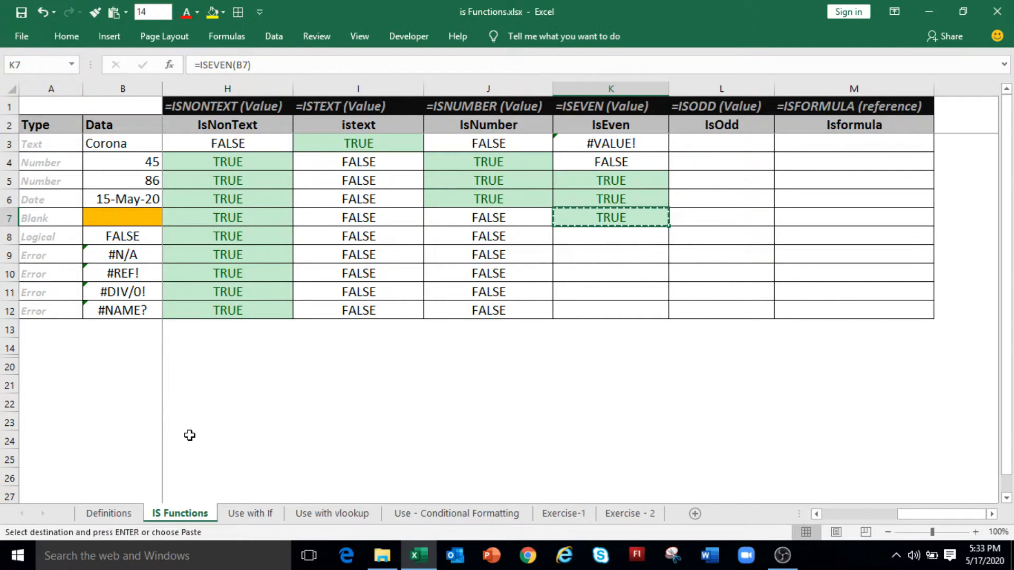
{"action": "key", "text": "Down"}
{"action": "key", "text": "shift+Down"}
{"action": "key", "text": "shift+Down"}
{"action": "key", "text": "shift+Down"}
{"action": "key", "text": "shift+Down"}
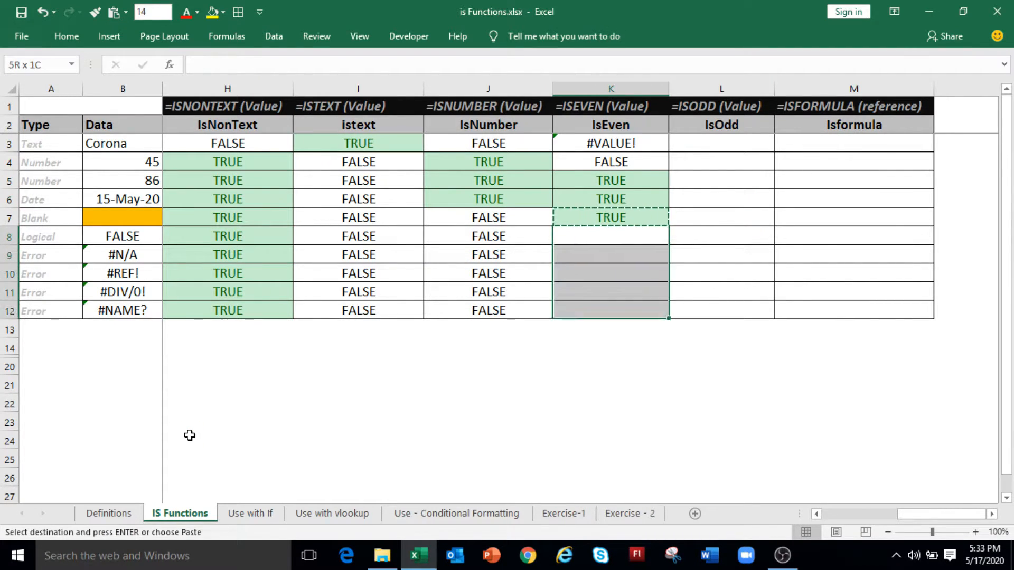
{"action": "key", "text": "Return"}
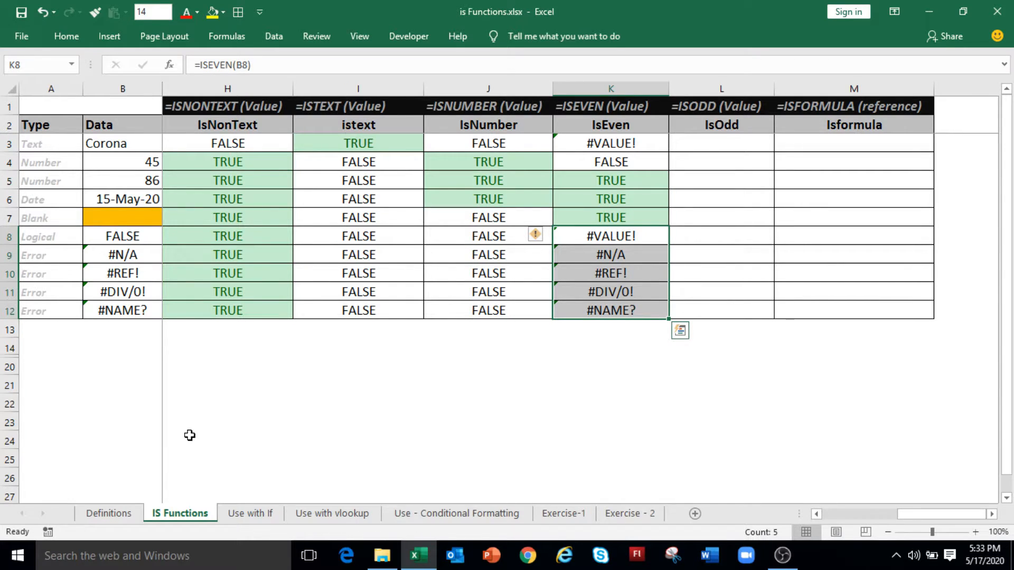
{"action": "left_click", "coordinate": [605, 144]}
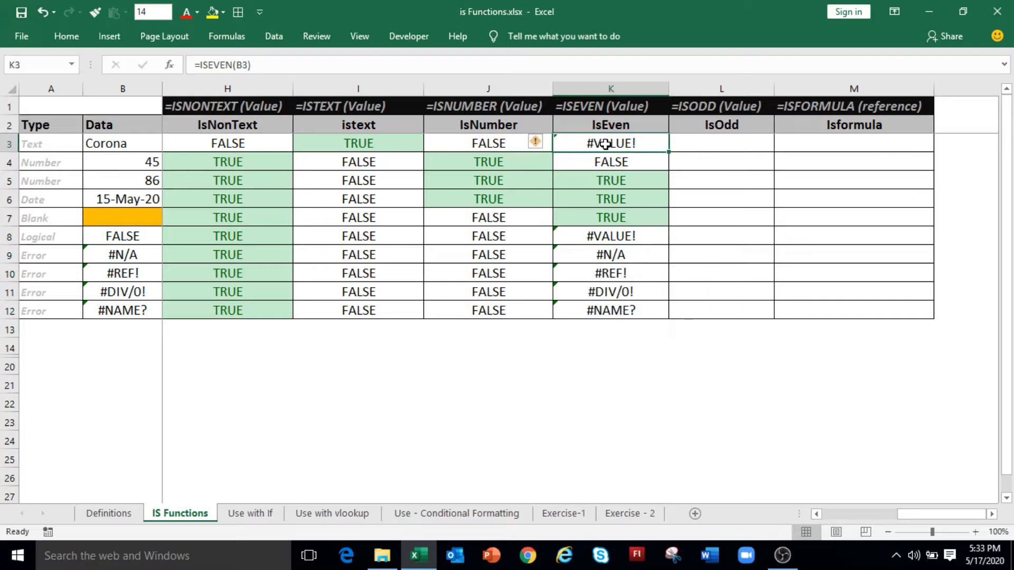
{"action": "left_click", "coordinate": [603, 237]}
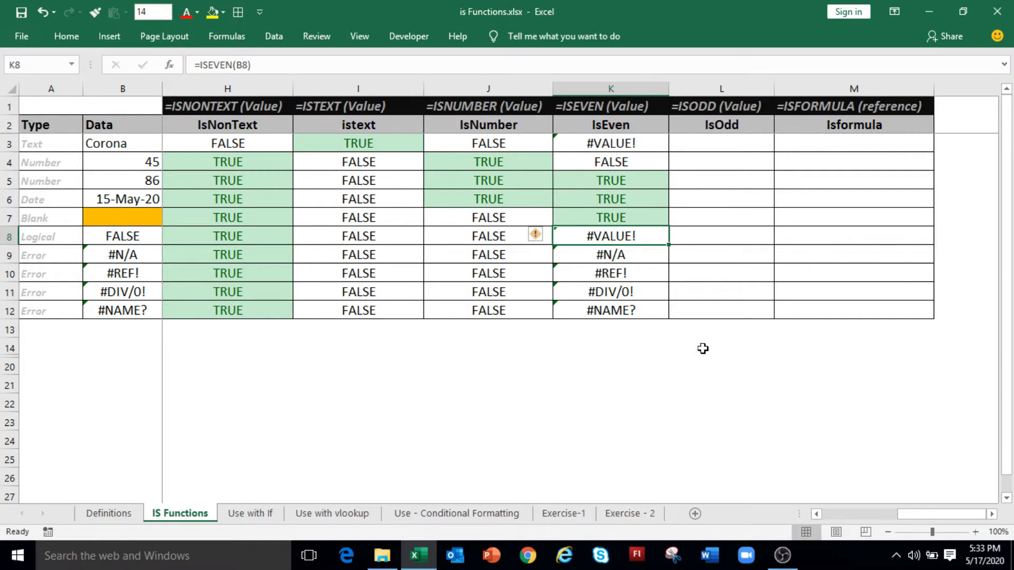
Enter =ISODD(B3) in cell L3 under the IsOdd heading to test the text value.
{"action": "left_click", "coordinate": [721, 148]}
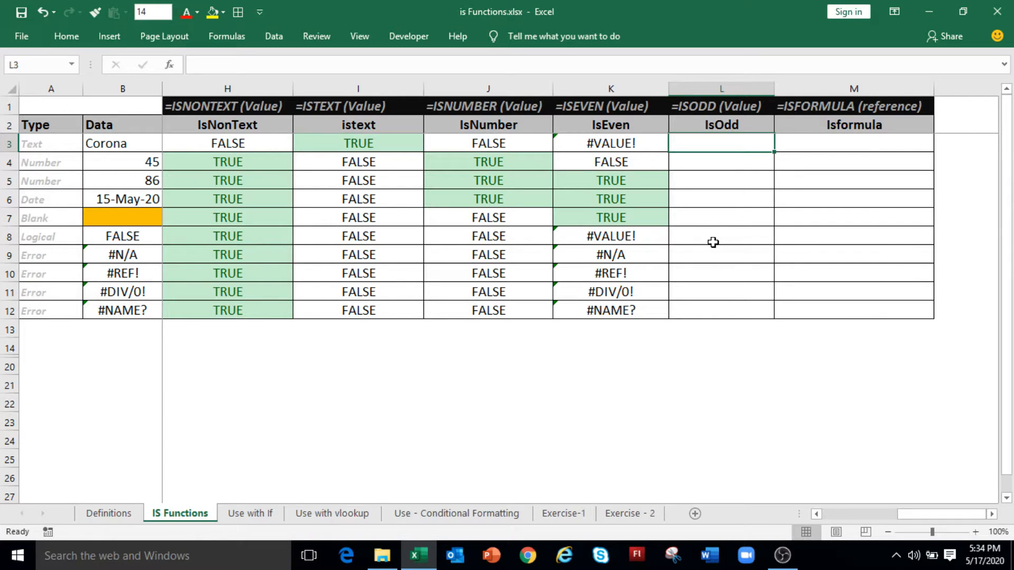
{"action": "type", "text": "="}
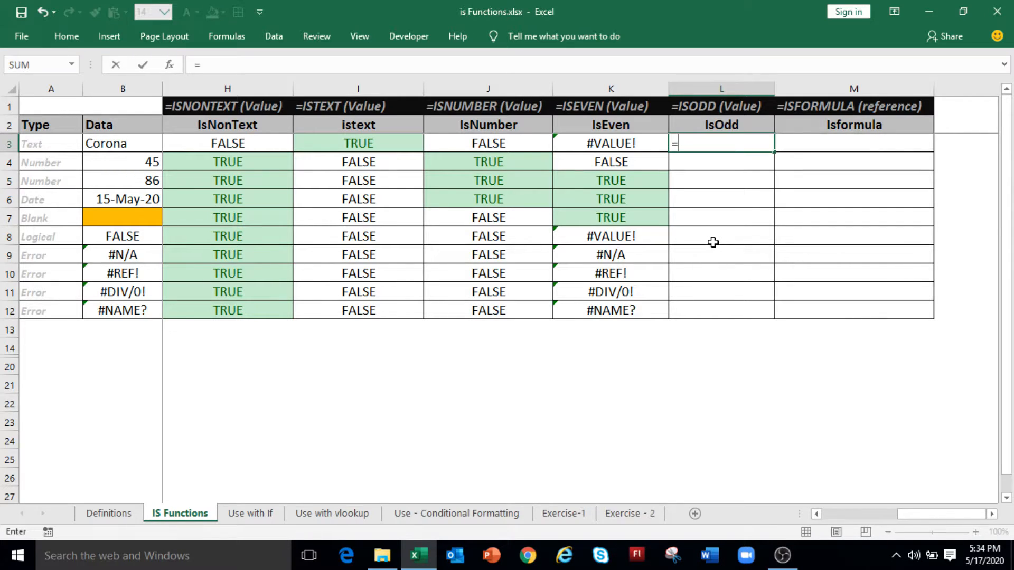
{"action": "type", "text": "ISODD"}
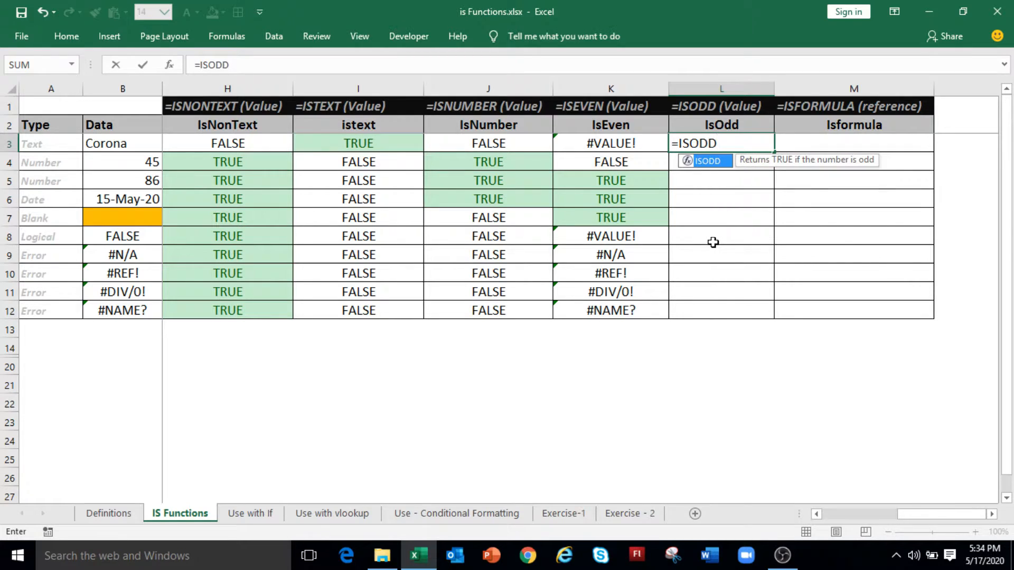
{"action": "type", "text": "("}
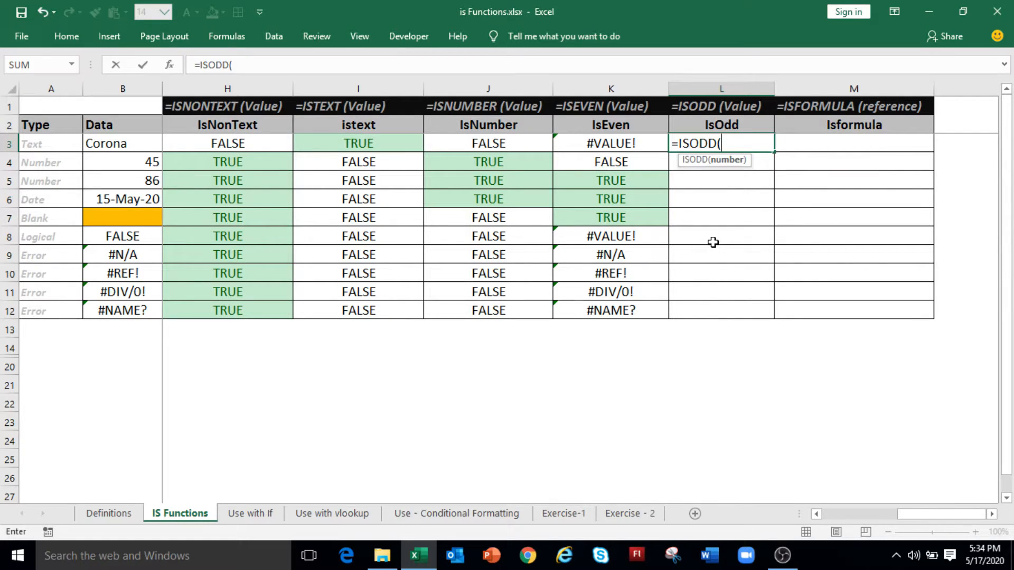
{"action": "left_click", "coordinate": [121, 139]}
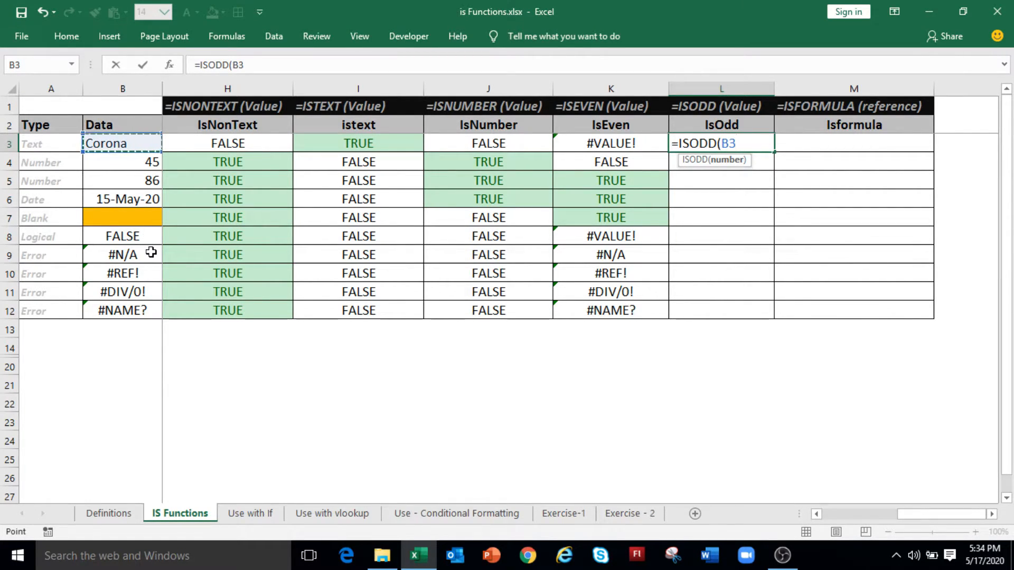
{"action": "type", "text": ")"}
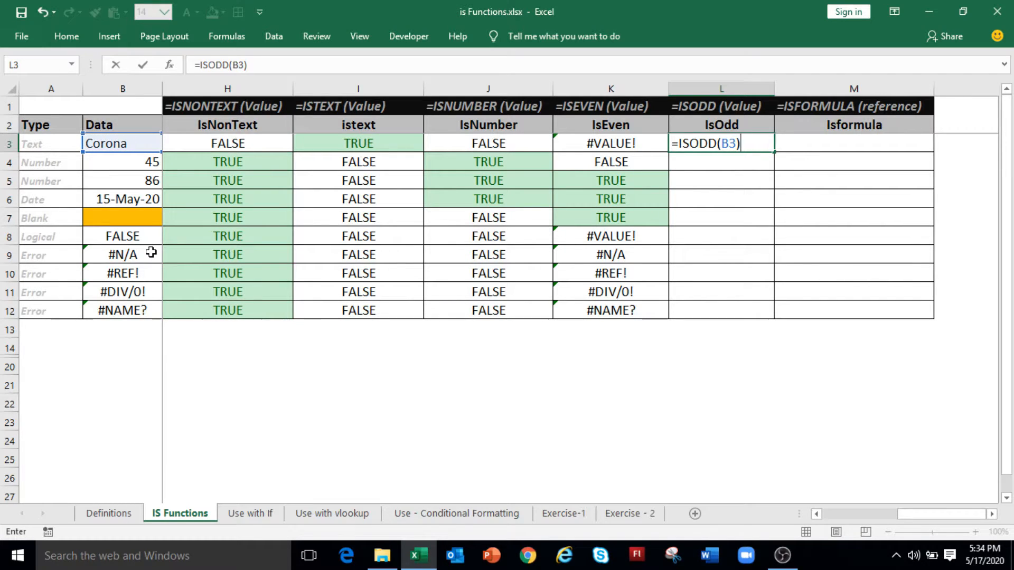
{"action": "key", "text": "Return"}
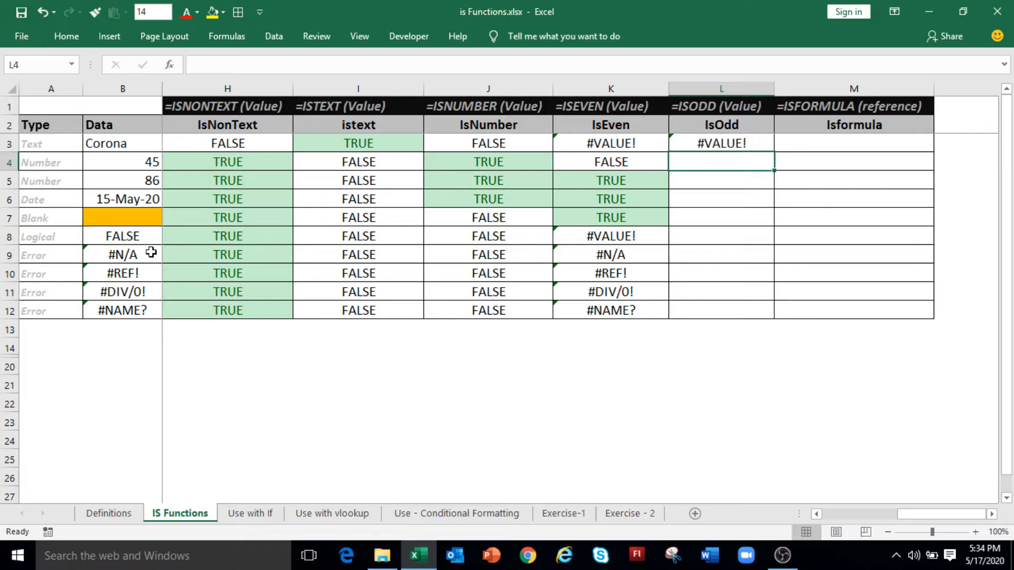
Enter =ISODD(B4) in cell L4 to test the first number in the Data column.
{"action": "type", "text": "=isodd"}
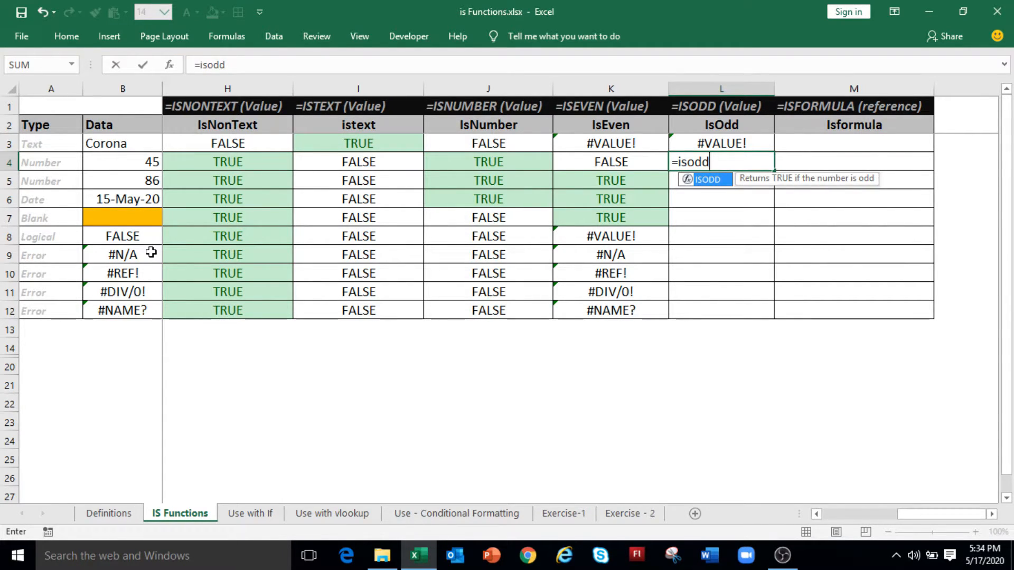
{"action": "type", "text": "("}
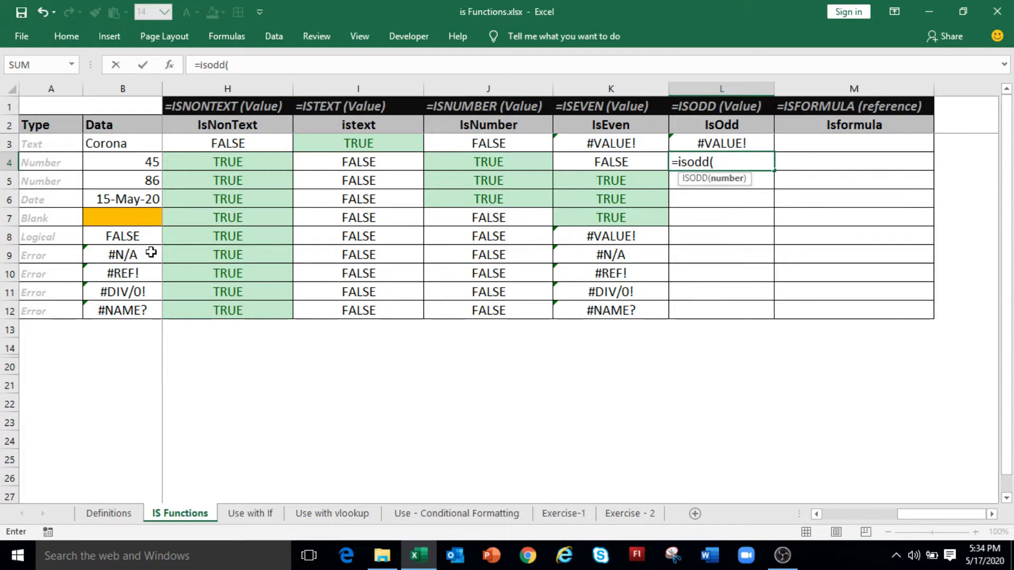
{"action": "left_click", "coordinate": [113, 161]}
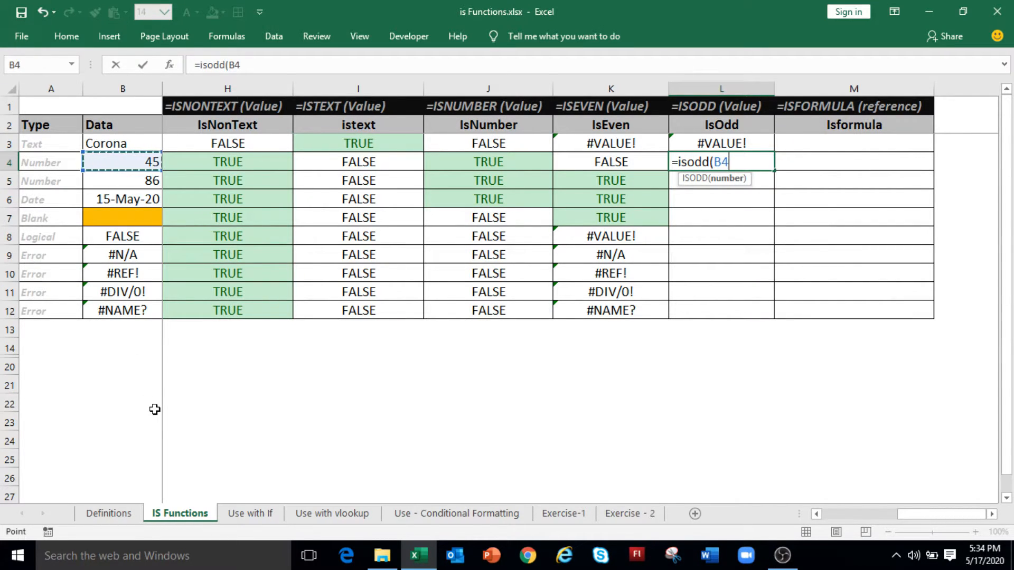
{"action": "type", "text": ")"}
{"action": "key", "text": "Return"}
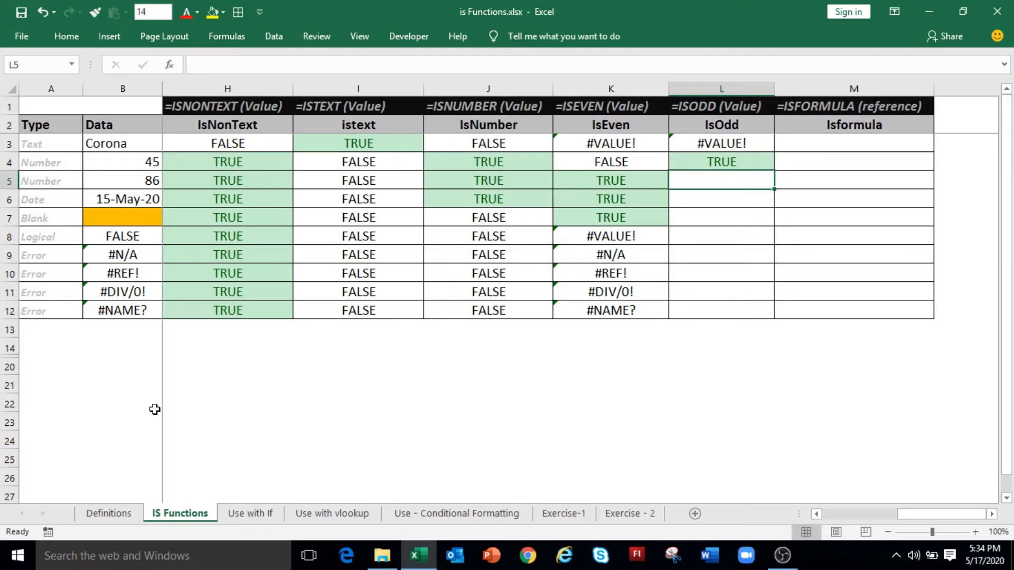
Enter =ISODD(B5) in cell L5 to test the second number in the Data column.
{"action": "type", "text": "=i"}
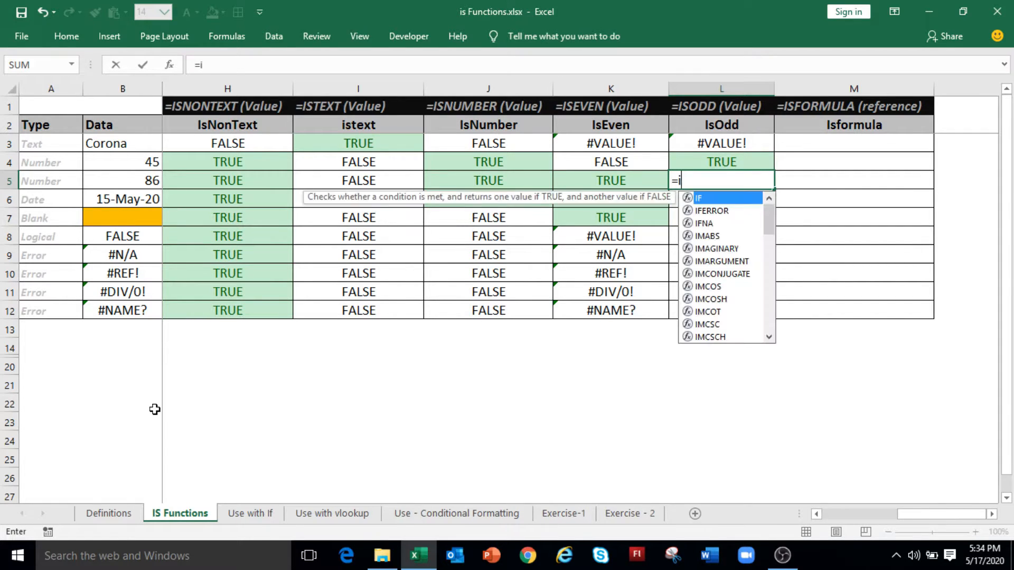
{"action": "type", "text": "sodd"}
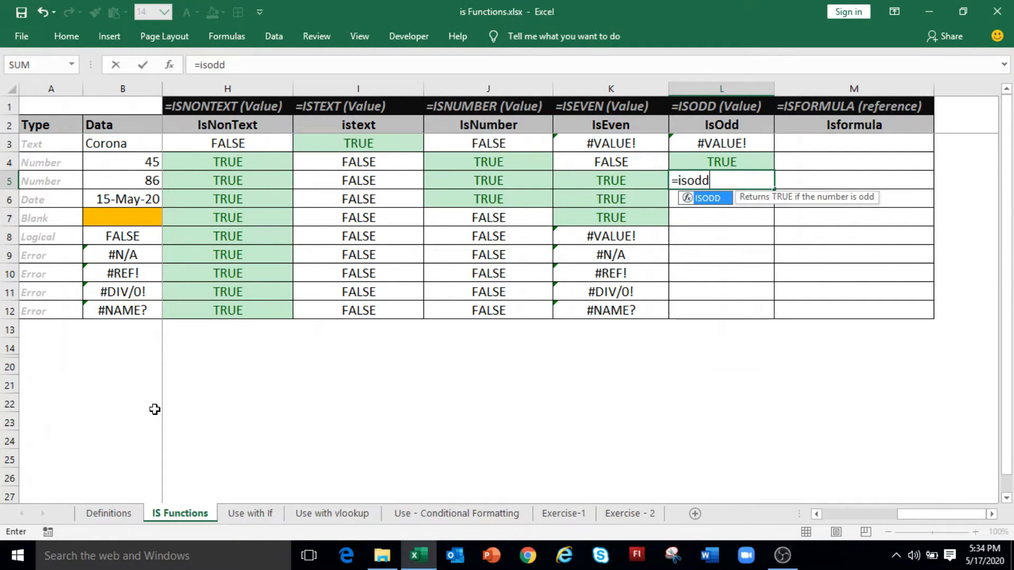
{"action": "type", "text": "("}
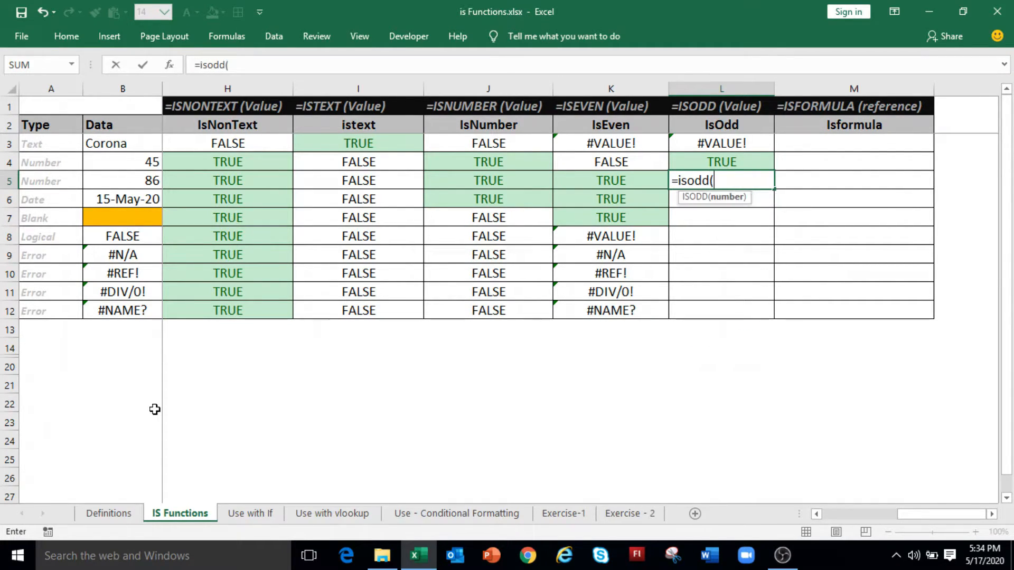
{"action": "left_click", "coordinate": [141, 182]}
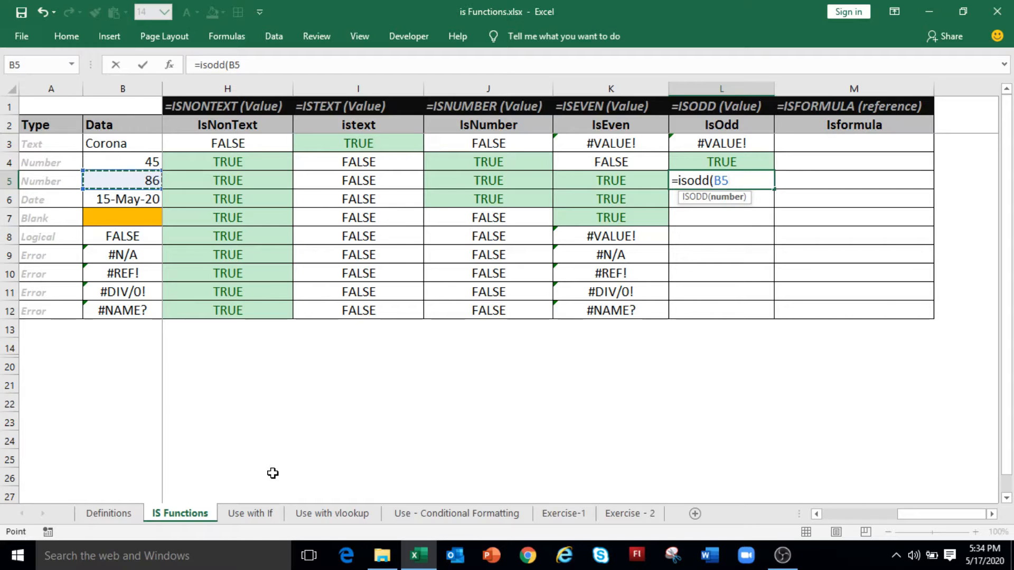
{"action": "key", "text": "Return"}
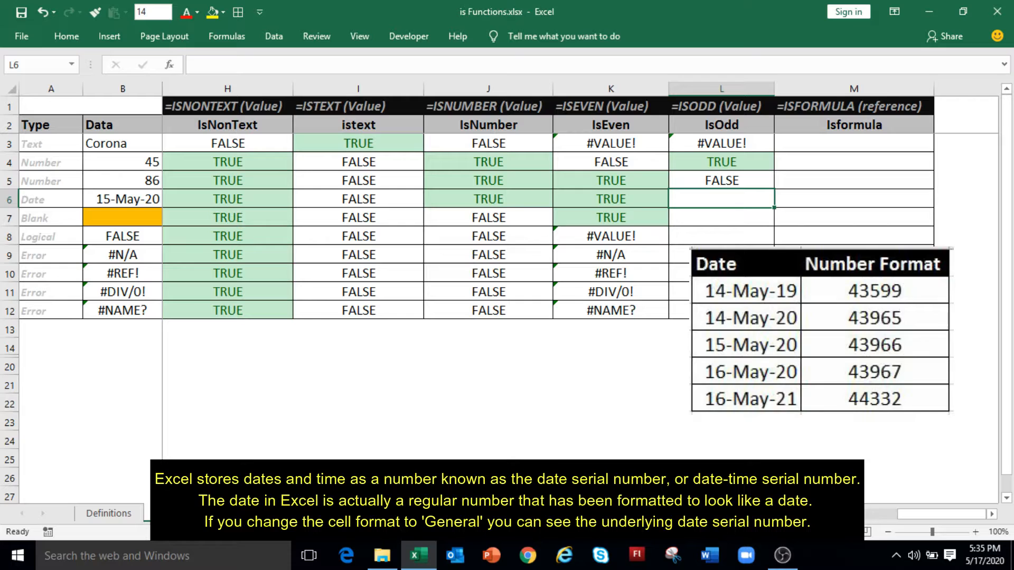
Enter =ISODD(B6) in cell L6 to test the date value.
{"action": "type", "text": "=isodd"}
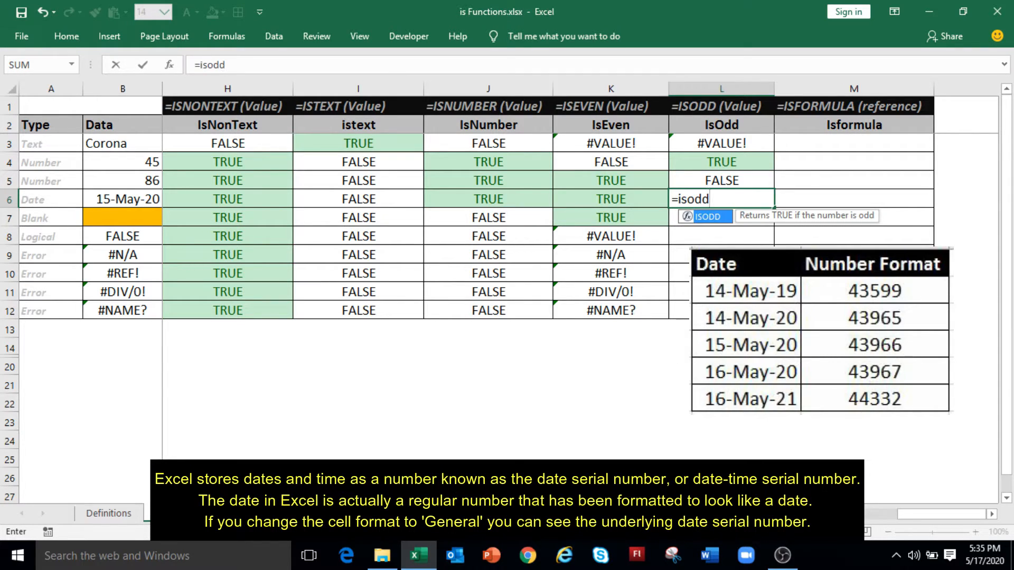
{"action": "type", "text": "("}
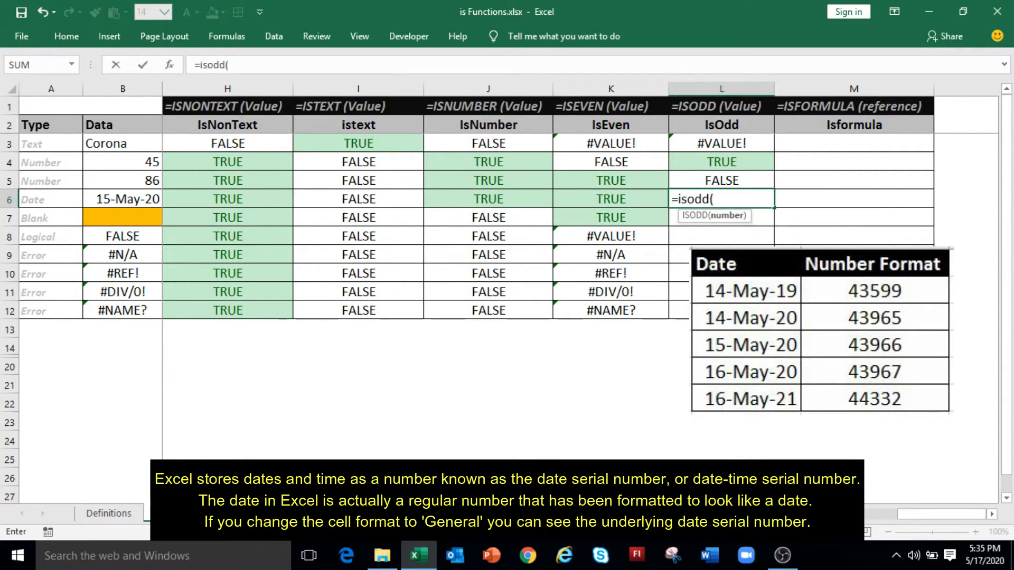
{"action": "left_click", "coordinate": [117, 198]}
{"action": "type", "text": ")"}
{"action": "key", "text": "Return"}
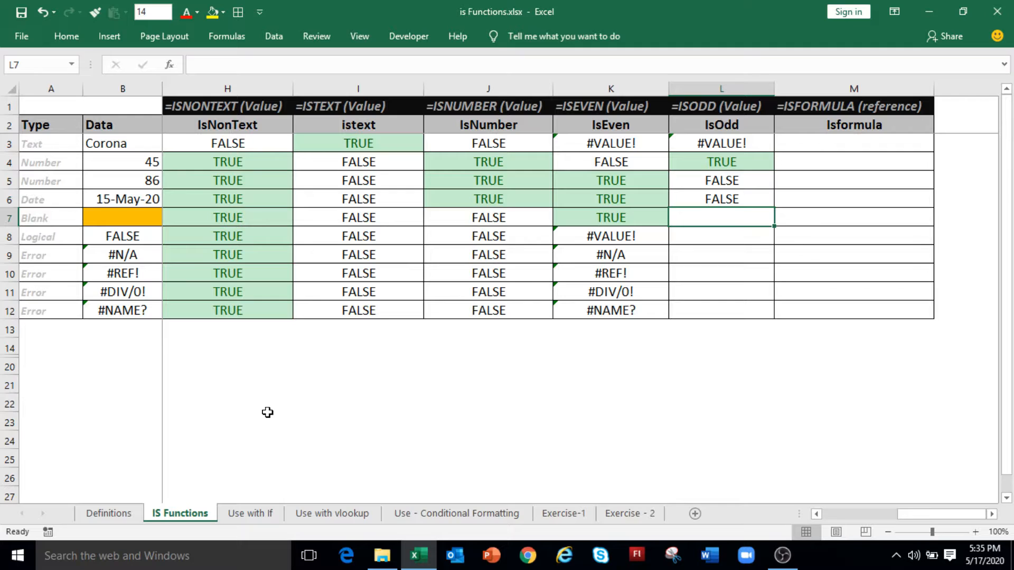
Enter =ISODD(B7) in cell L7 to test the blank cell.
{"action": "type", "text": "=isodd("}
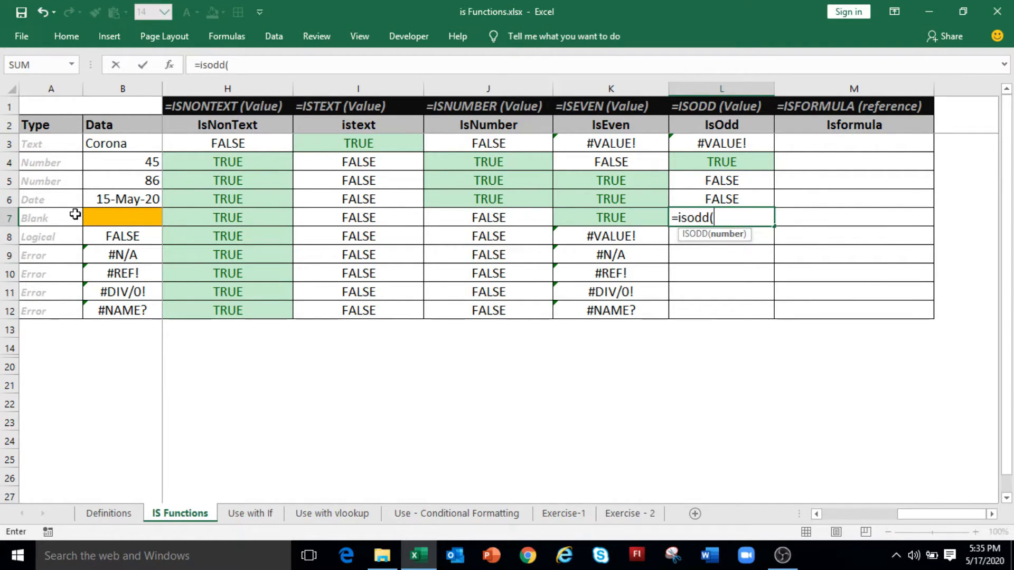
{"action": "left_click", "coordinate": [106, 218]}
{"action": "type", "text": ")"}
{"action": "key", "text": "Return"}
Copy the ISODD formula from L7 into L8 to test the logical value.
{"action": "key", "text": "Up"}
{"action": "key", "text": "ctrl+c"}
{"action": "key", "text": "Down"}
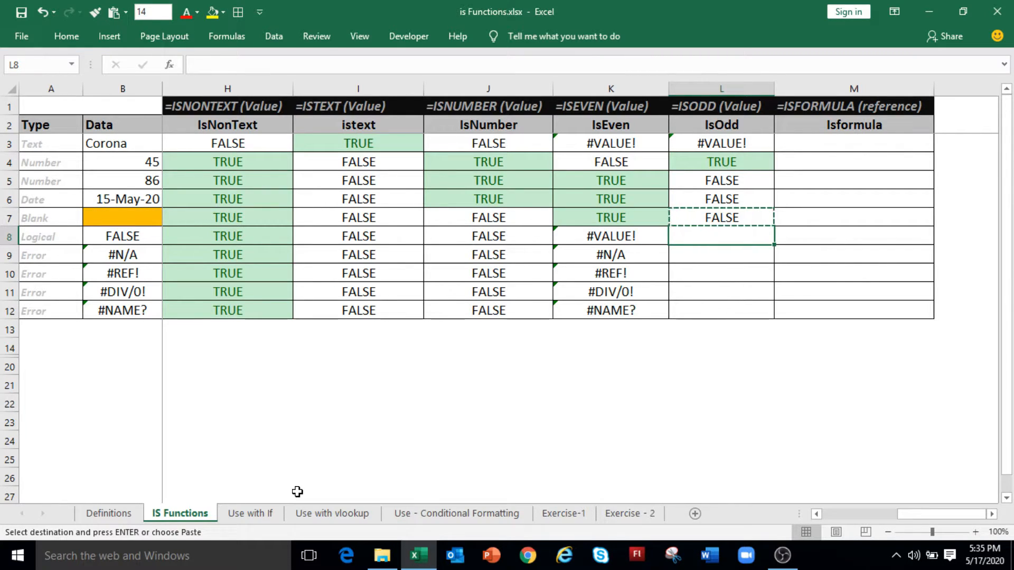
{"action": "key", "text": "Return"}
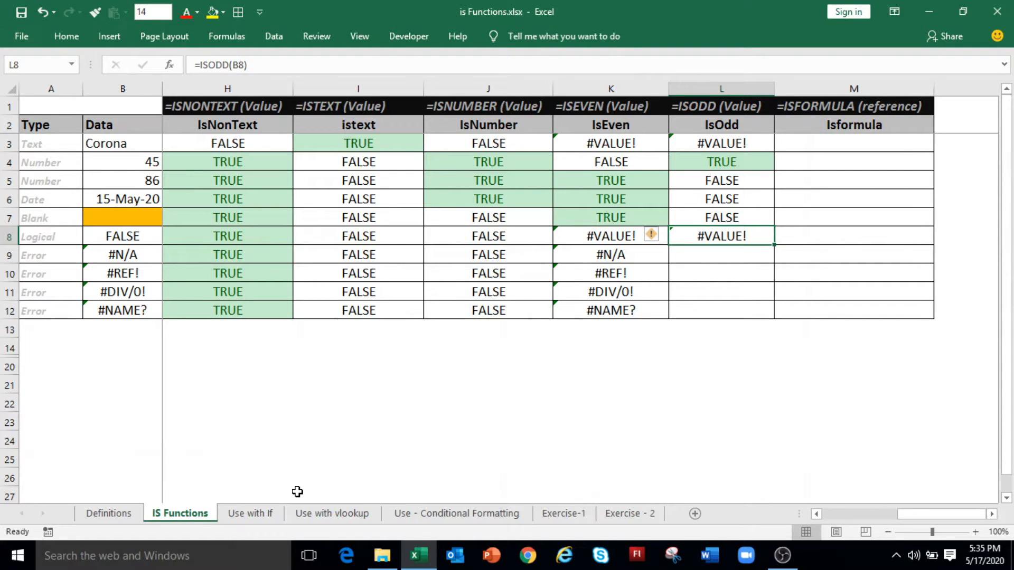
Copy the ISODD formula from L8 into L9:L12 to test the four error values.
{"action": "key", "text": "ctrl+c"}
{"action": "key", "text": "Down"}
{"action": "key", "text": "shift+Down"}
{"action": "key", "text": "shift+Down"}
{"action": "key", "text": "shift+Down"}
{"action": "key", "text": "ctrl+v"}
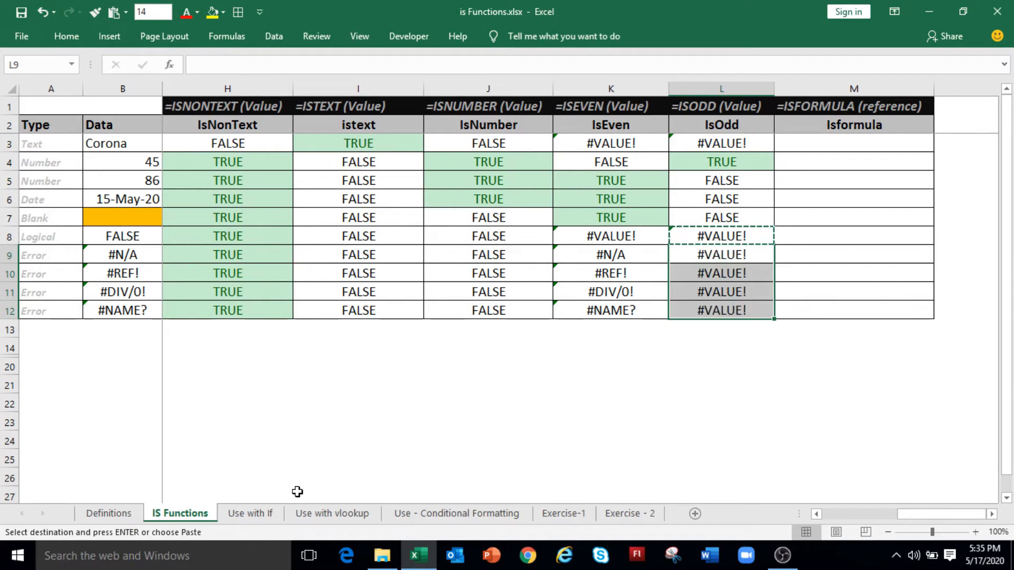
{"action": "key", "text": "Escape"}
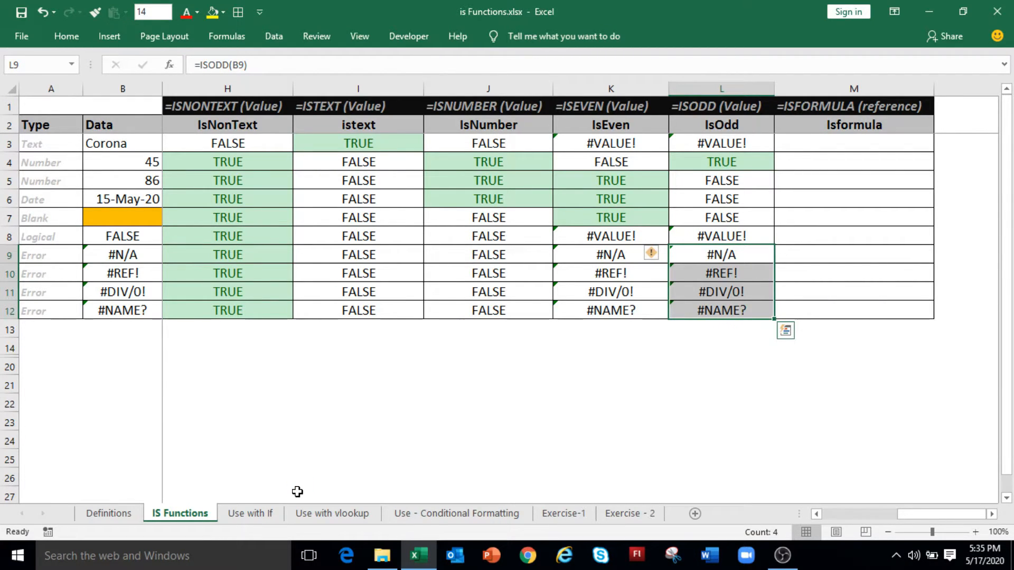
Enter =ISFORMULA(B3) in cell M3 under the Isformula heading to test the text value.
{"action": "left_click", "coordinate": [811, 143]}
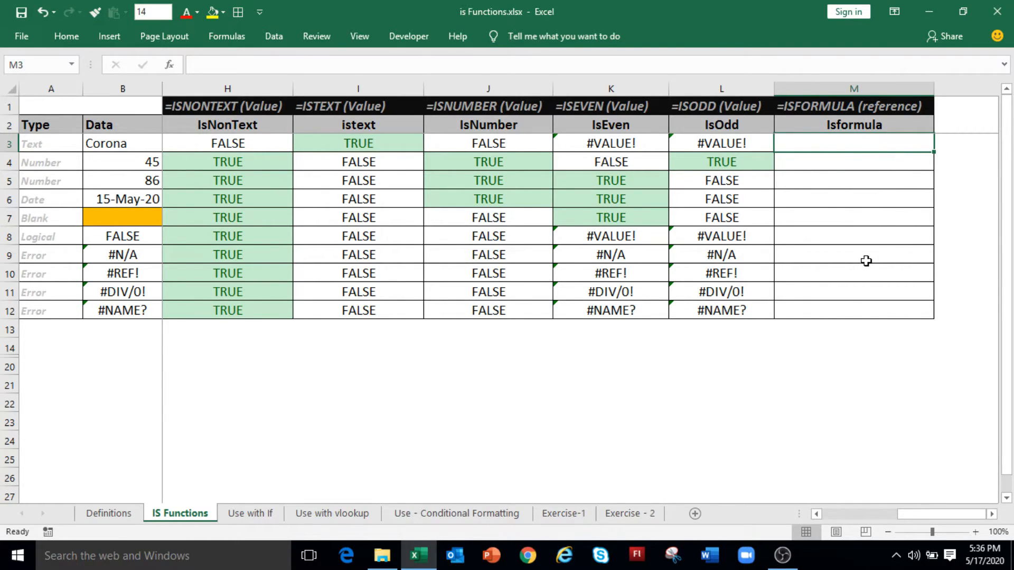
{"action": "type", "text": "=isf"}
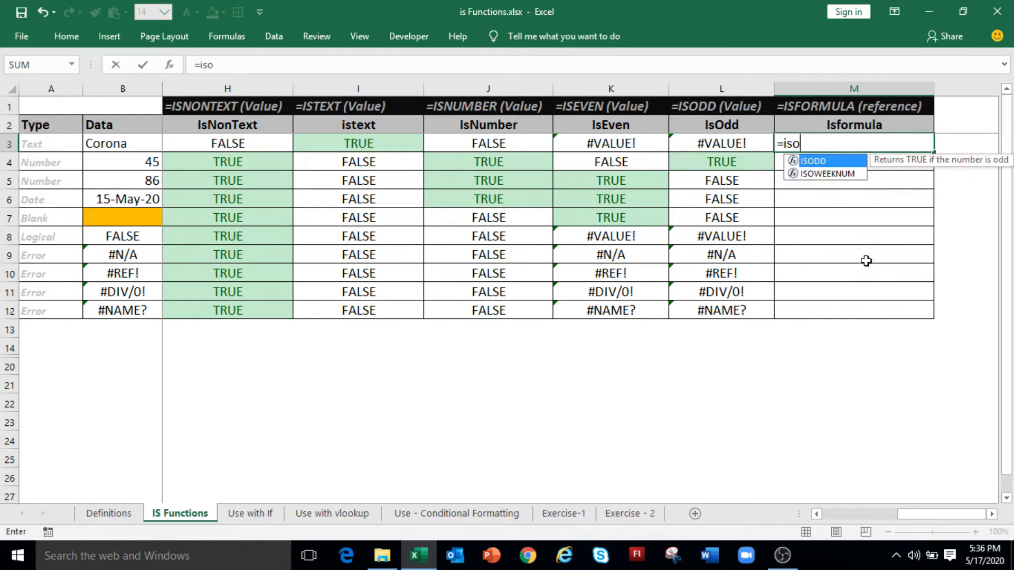
{"action": "type", "text": "ormul"}
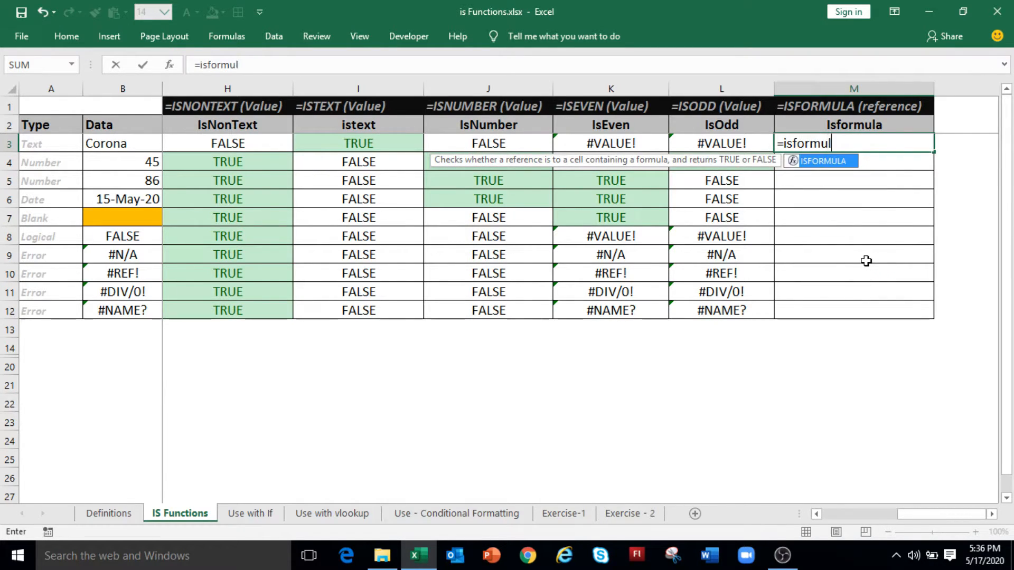
{"action": "type", "text": "a("}
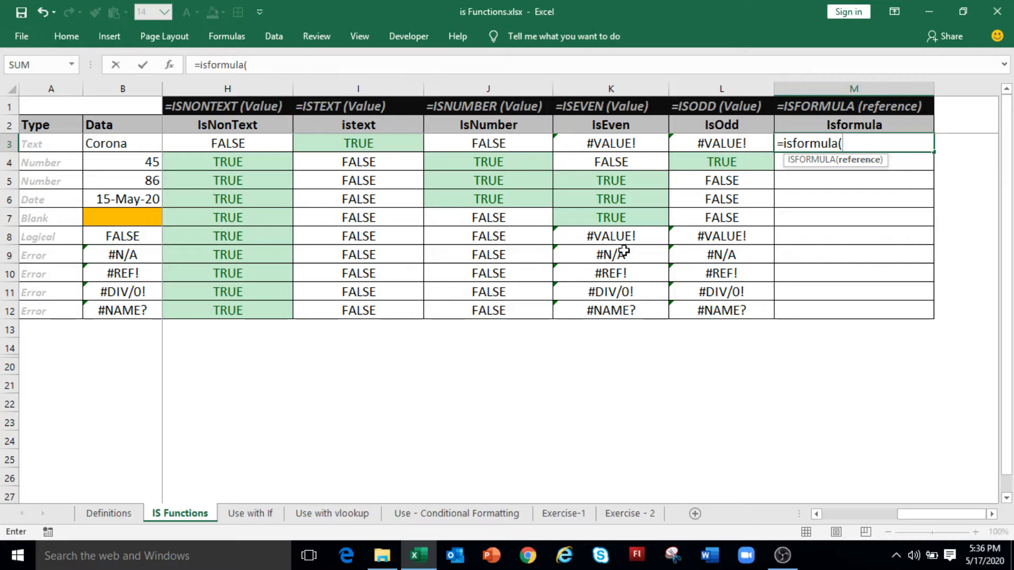
{"action": "left_click", "coordinate": [149, 144]}
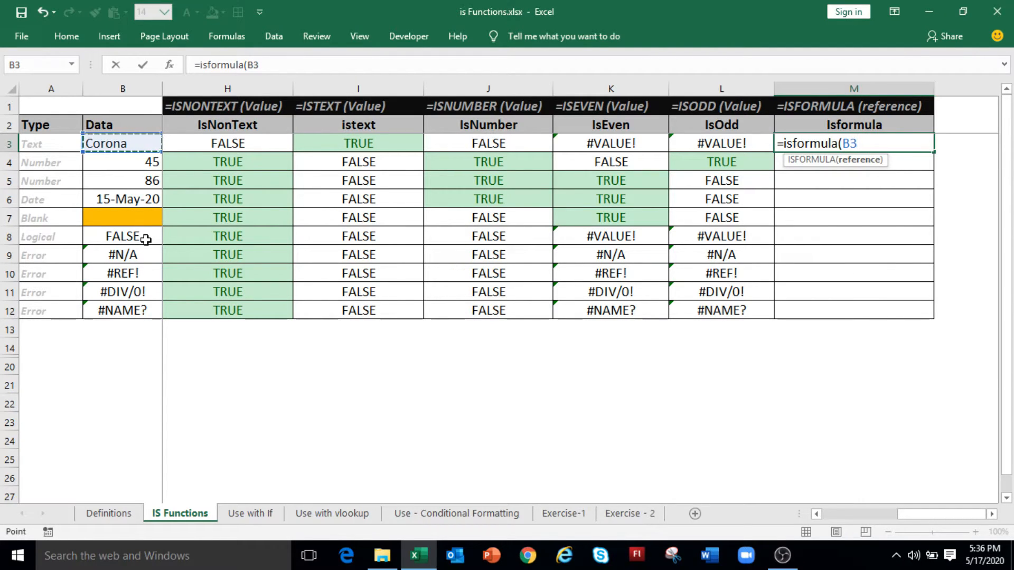
{"action": "type", "text": ")"}
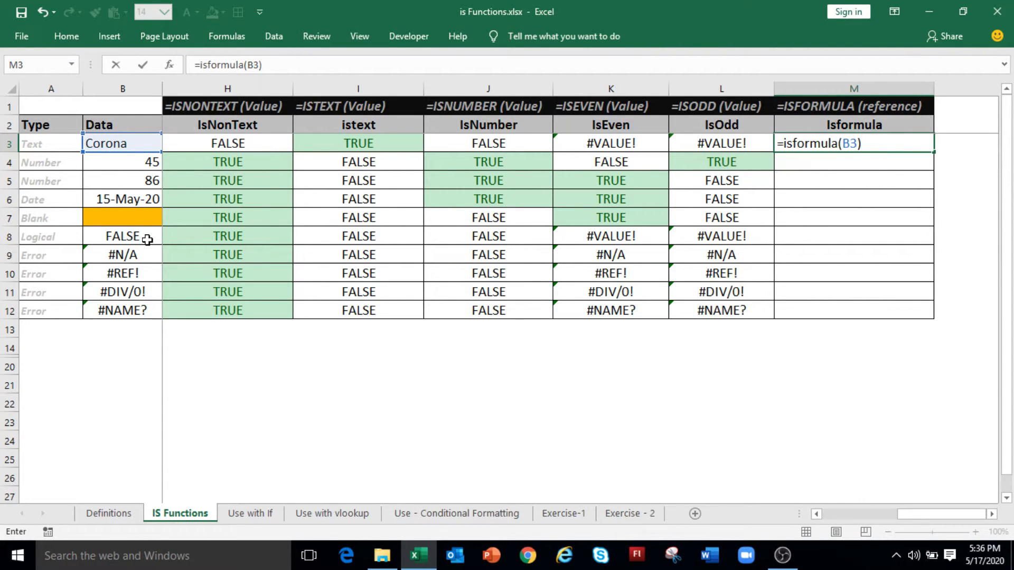
{"action": "key", "text": "Return"}
Examine the contents of Data cells B3 through B7 to see whether any of them holds a formula.
{"action": "left_click", "coordinate": [122, 143]}
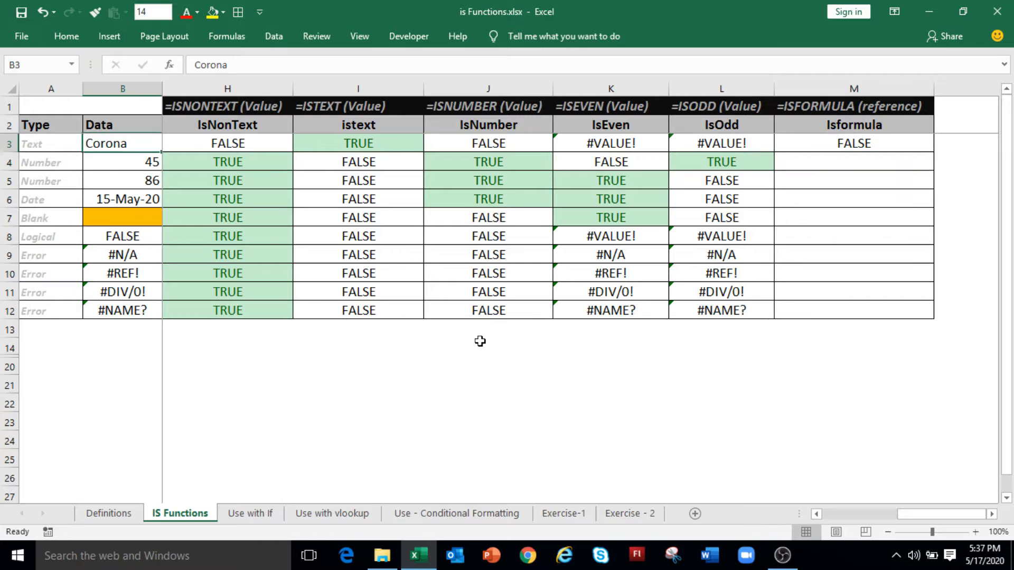
{"action": "key", "text": "Down"}
{"action": "key", "text": "Down"}
{"action": "key", "text": "Down"}
{"action": "key", "text": "Up"}
{"action": "key", "text": "Up"}
{"action": "key", "text": "Up"}
{"action": "key", "text": "Down"}
{"action": "key", "text": "Down"}
{"action": "key", "text": "Down"}
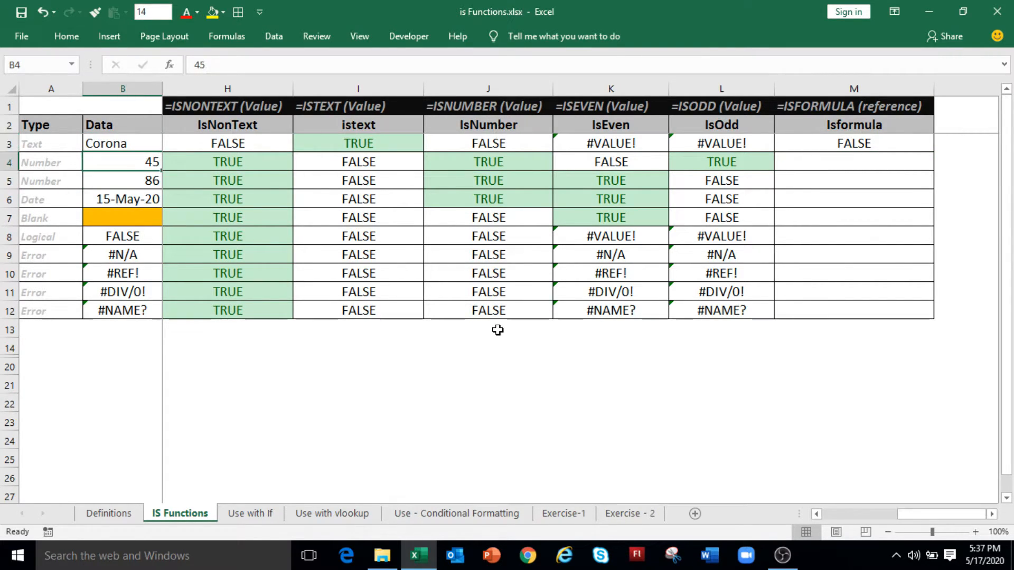
{"action": "key", "text": "Down"}
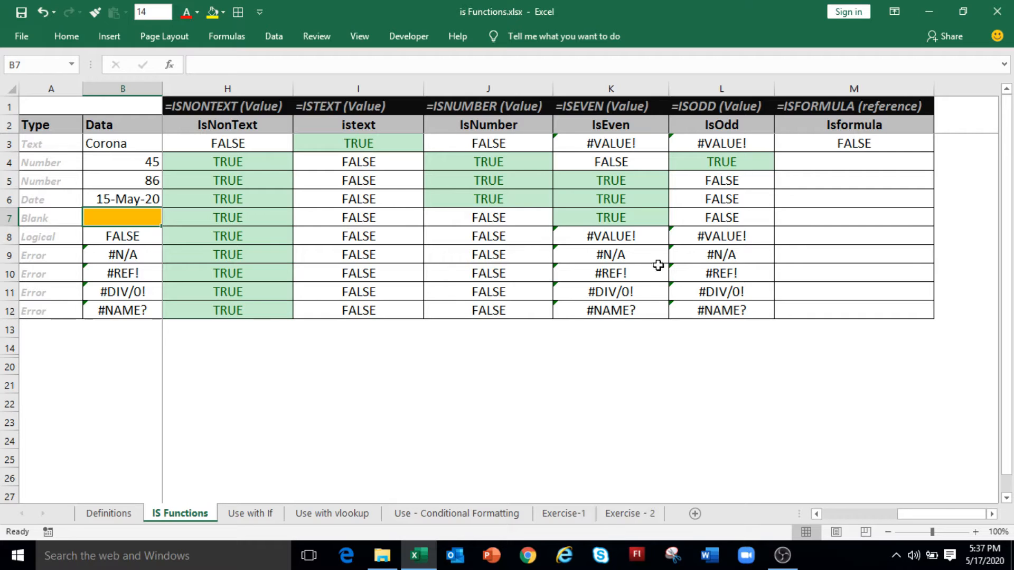
Enter =ISFORMULA(B9) in cell M9 to test the #N/A error value.
{"action": "left_click", "coordinate": [844, 235]}
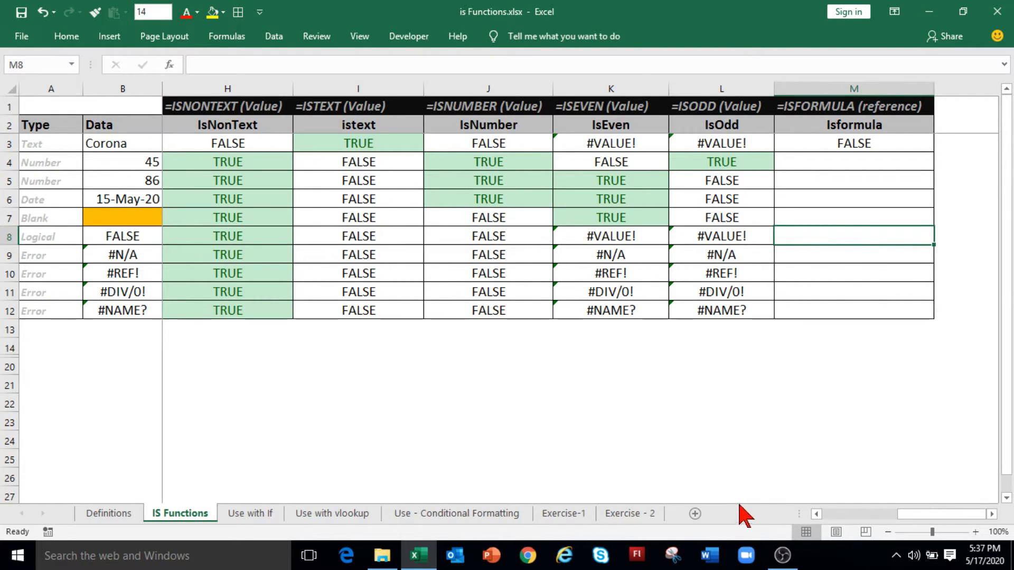
{"action": "key", "text": "Down"}
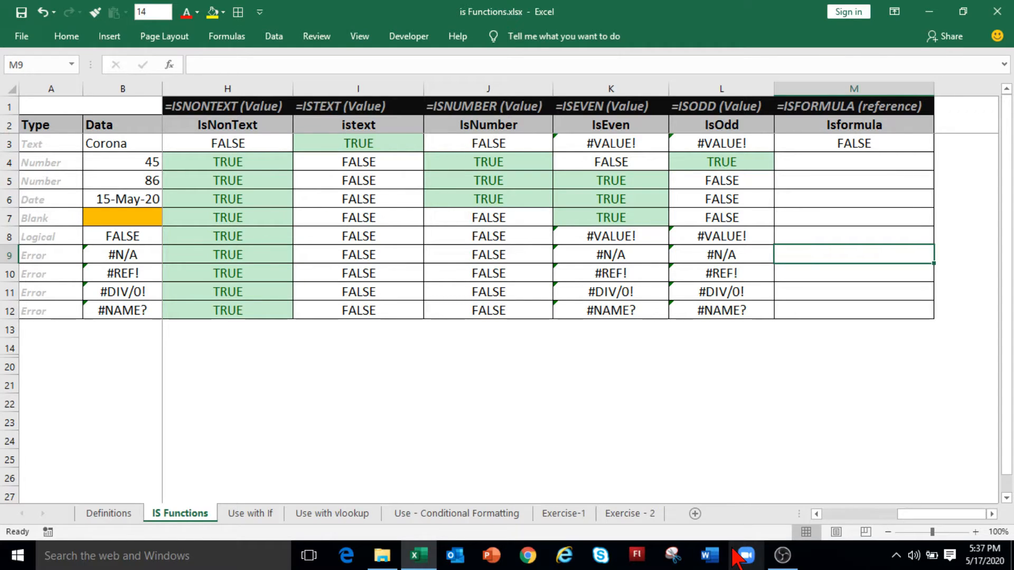
{"action": "type", "text": "="}
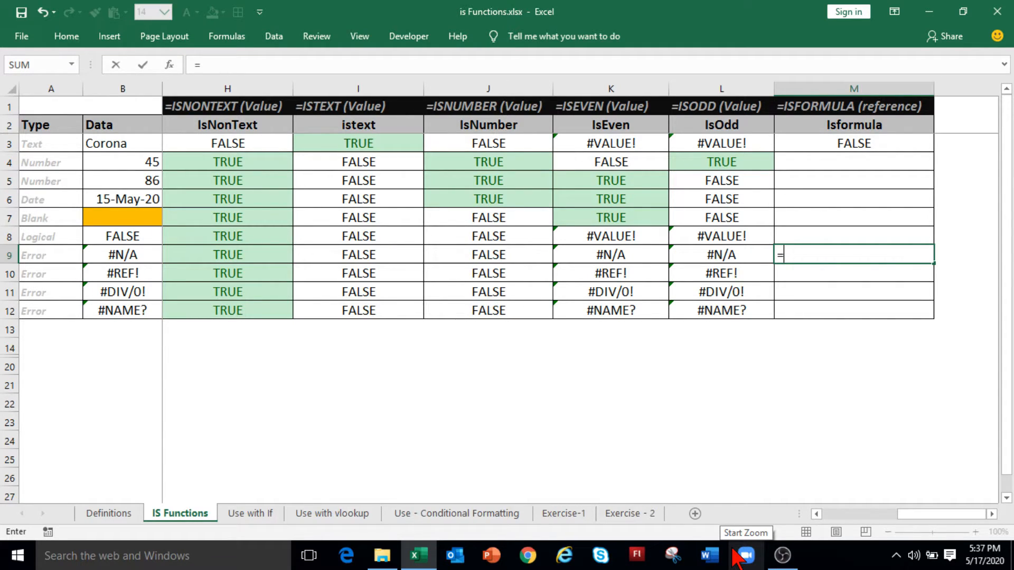
{"action": "type", "text": "isfor"}
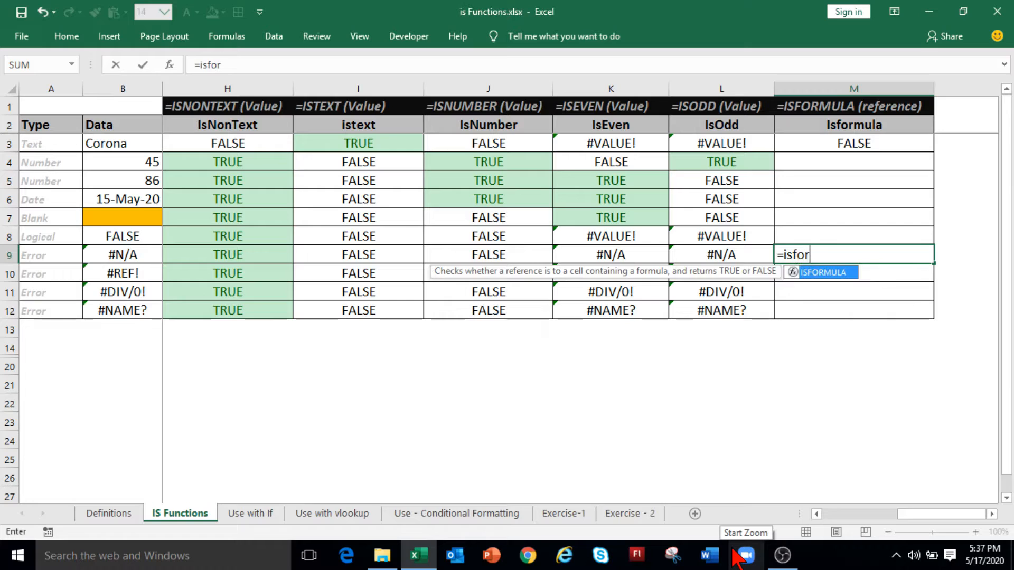
{"action": "type", "text": "mula("}
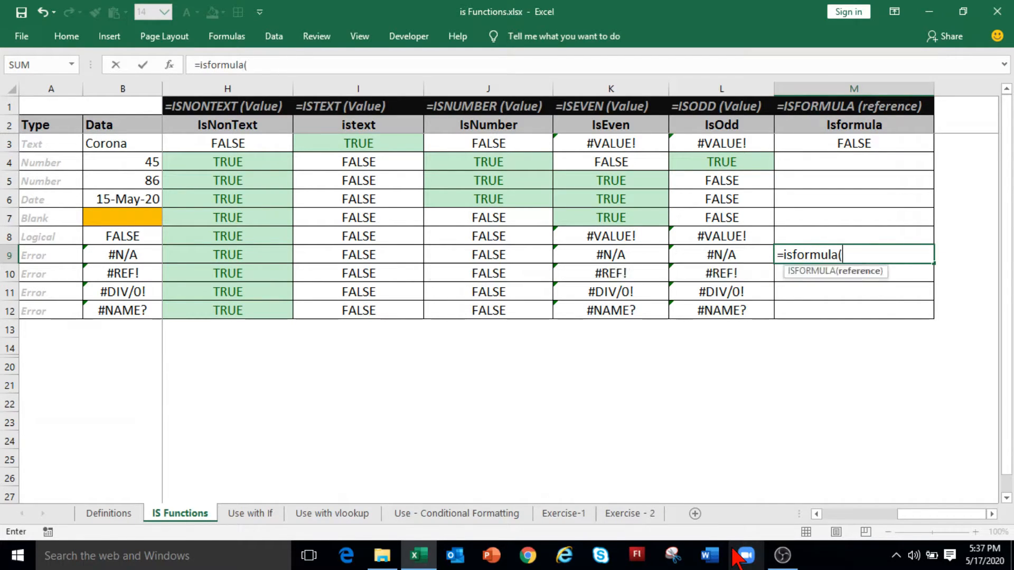
{"action": "left_click", "coordinate": [136, 256]}
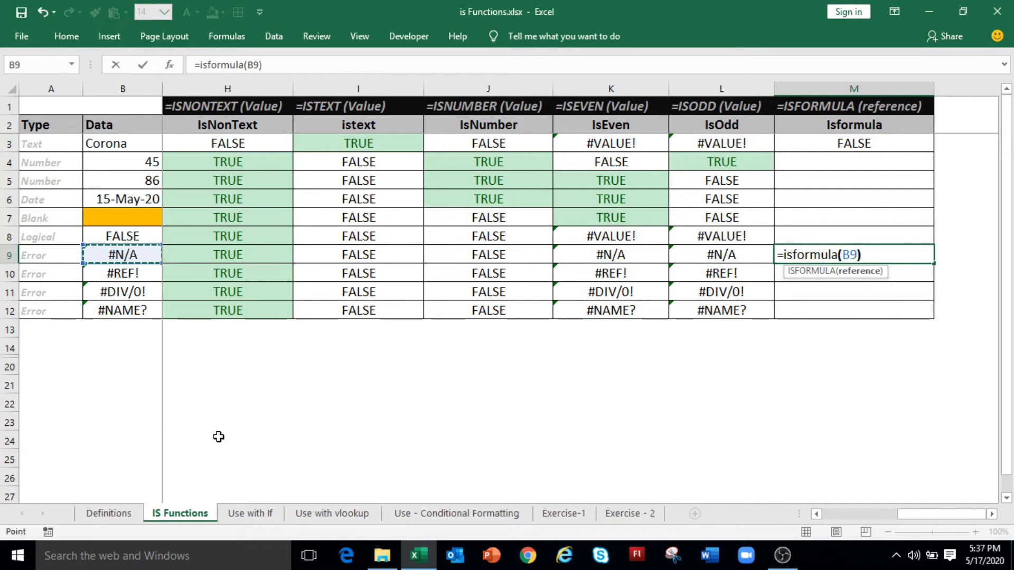
{"action": "type", "text": ")"}
{"action": "key", "text": "Return"}
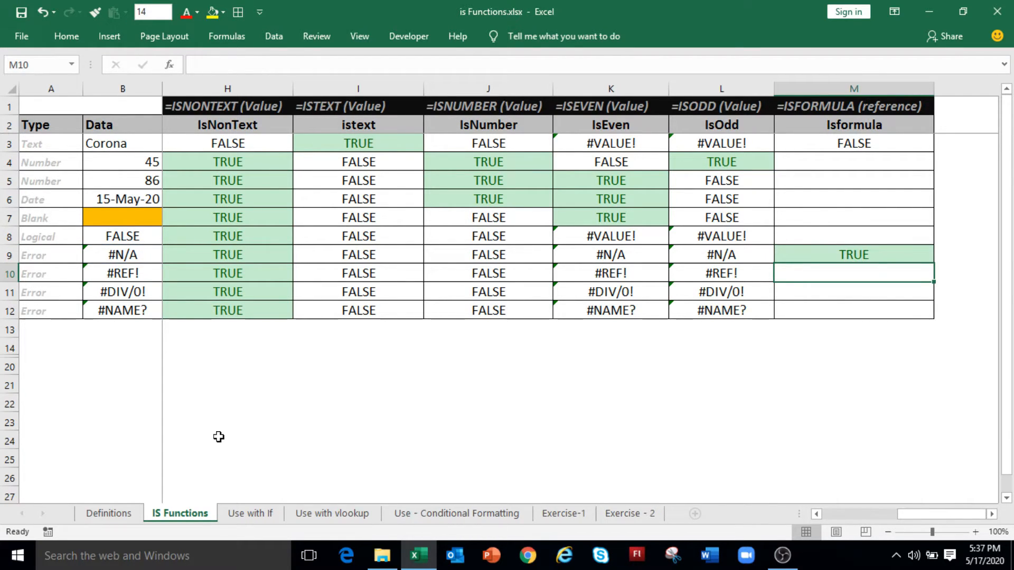
Copy the ISFORMULA formula from M9 into M10:M12 to test the remaining error values.
{"action": "key", "text": "Up"}
{"action": "key", "text": "ctrl+c"}
{"action": "key", "text": "Down"}
{"action": "key", "text": "shift+Down"}
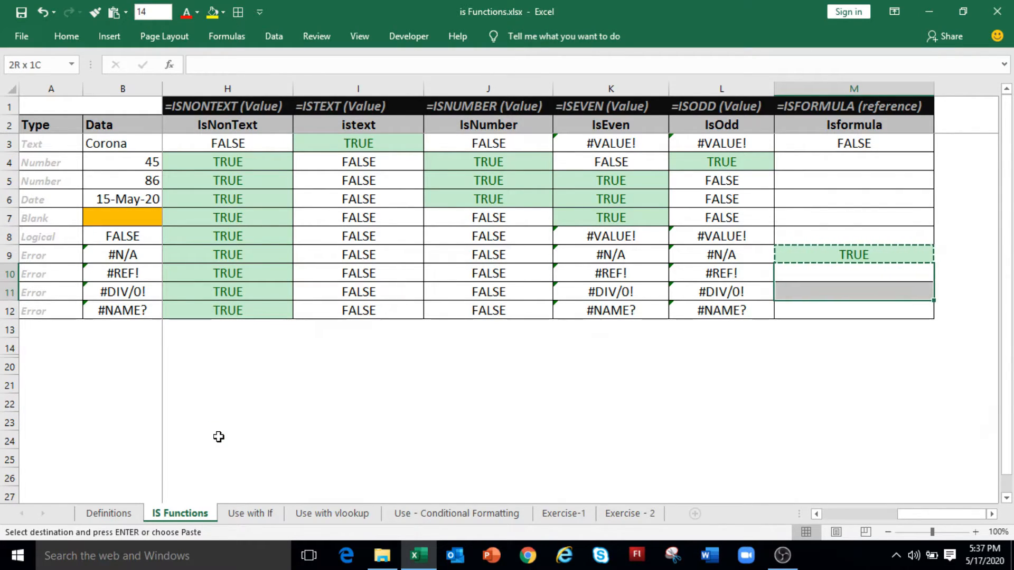
{"action": "key", "text": "shift+Down"}
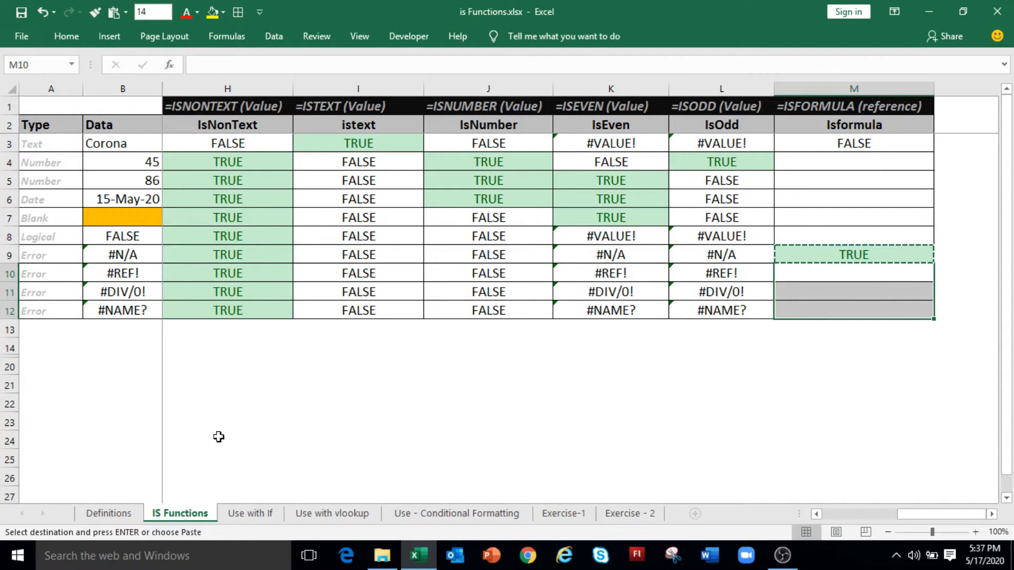
{"action": "key", "text": "Return"}
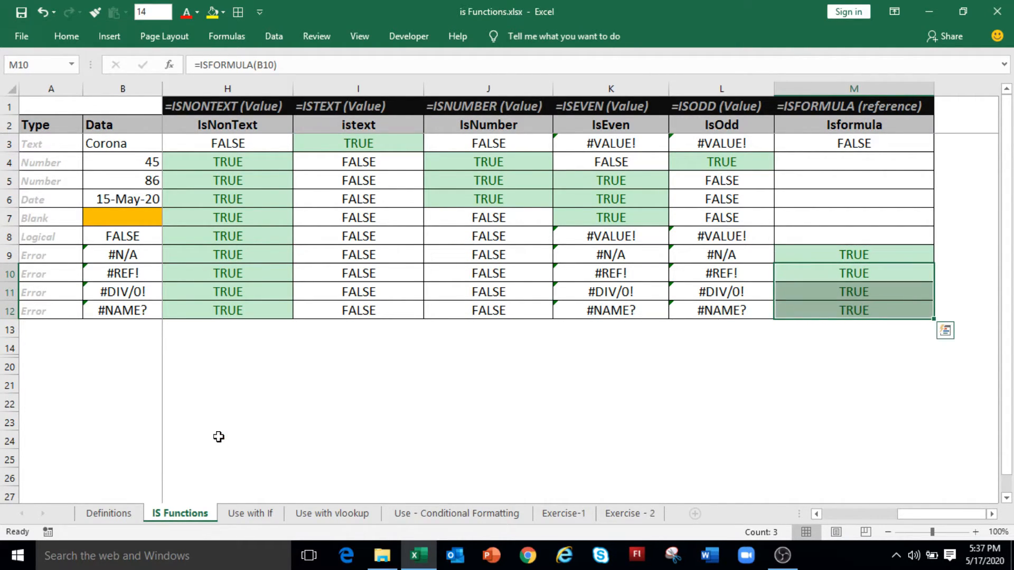
Examine the contents of Data cells B9 through B12 to see which formulas produce the errors.
{"action": "left_click", "coordinate": [130, 253]}
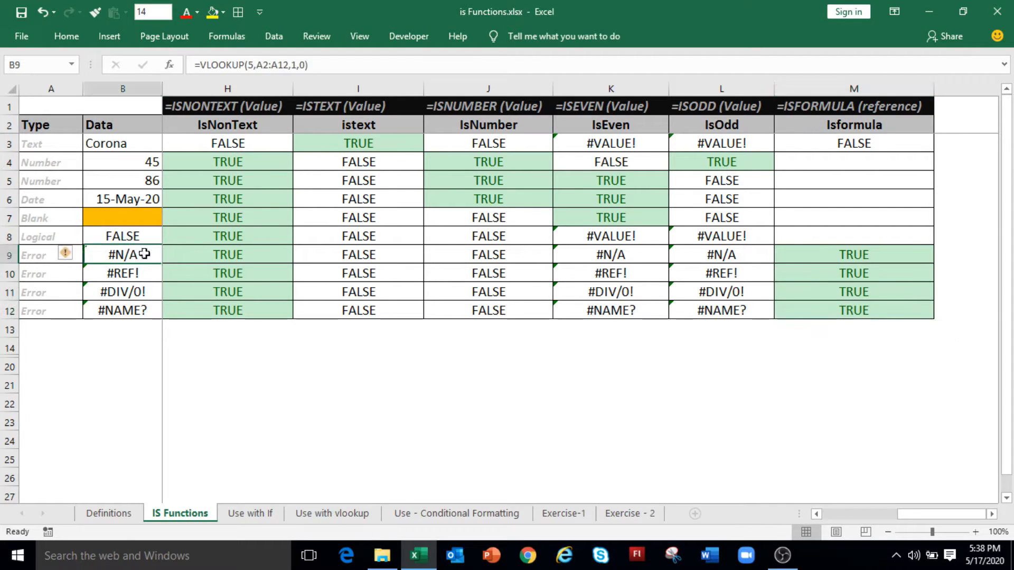
{"action": "key", "text": "Down"}
{"action": "key", "text": "Down"}
{"action": "key", "text": "Down"}
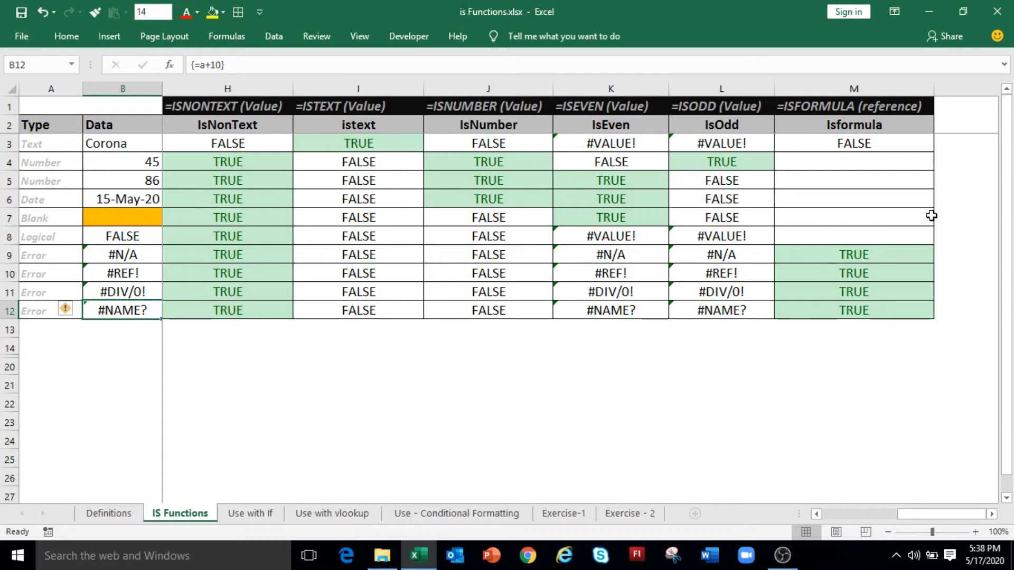
Copy the ISFORMULA formula from M9 into M4:M8 to test the number, date, blank and logical values.
{"action": "left_click", "coordinate": [885, 257]}
{"action": "key", "text": "ctrl+c"}
{"action": "left_click_drag", "start_coordinate": [887, 161], "coordinate": [872, 232]}
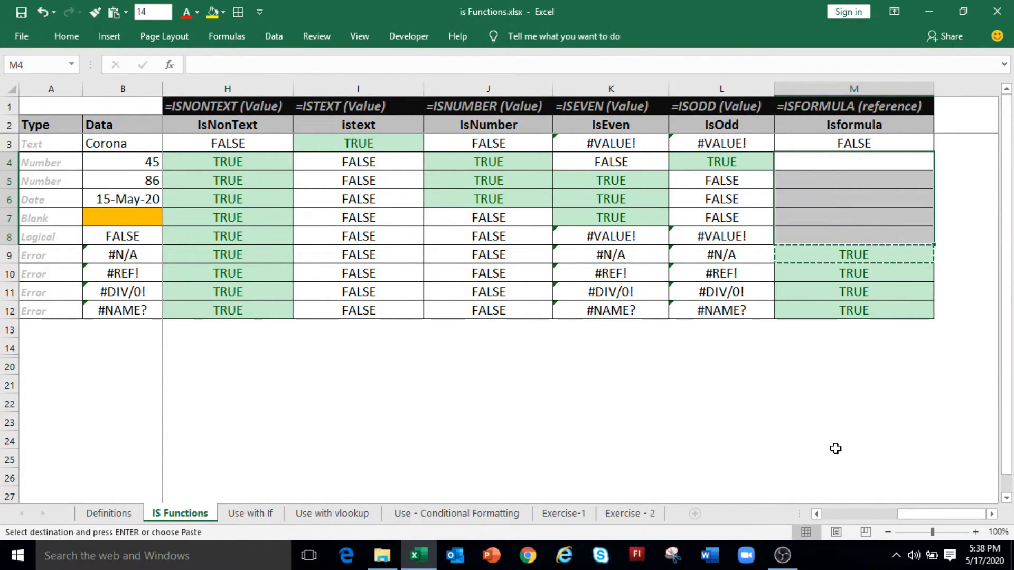
{"action": "key", "text": "Return"}
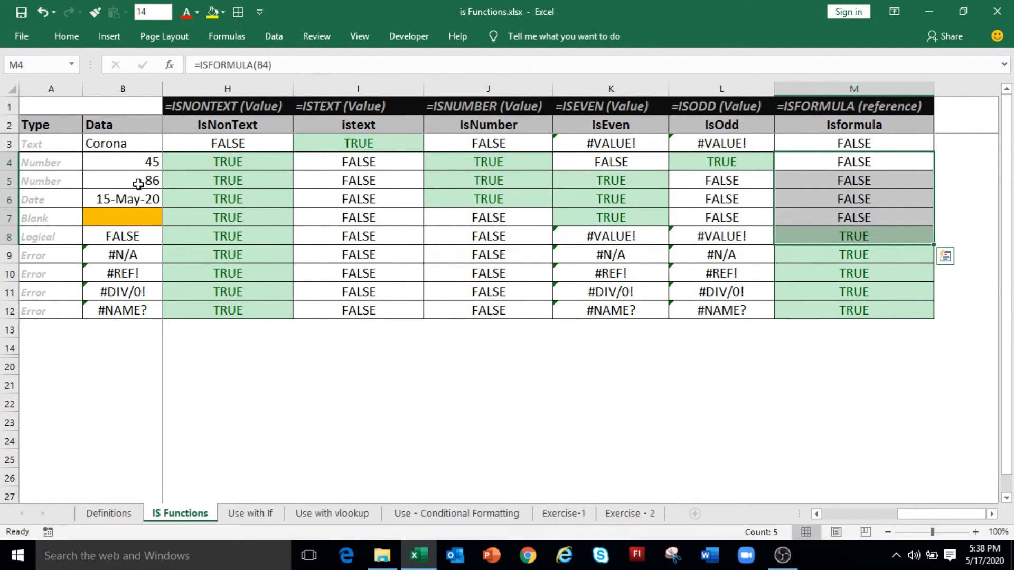
Check the contents of the non-error Data cells in column B against their Isformula results.
{"action": "left_click", "coordinate": [115, 152]}
{"action": "key", "text": "Down"}
{"action": "key", "text": "Down"}
{"action": "key", "text": "Down"}
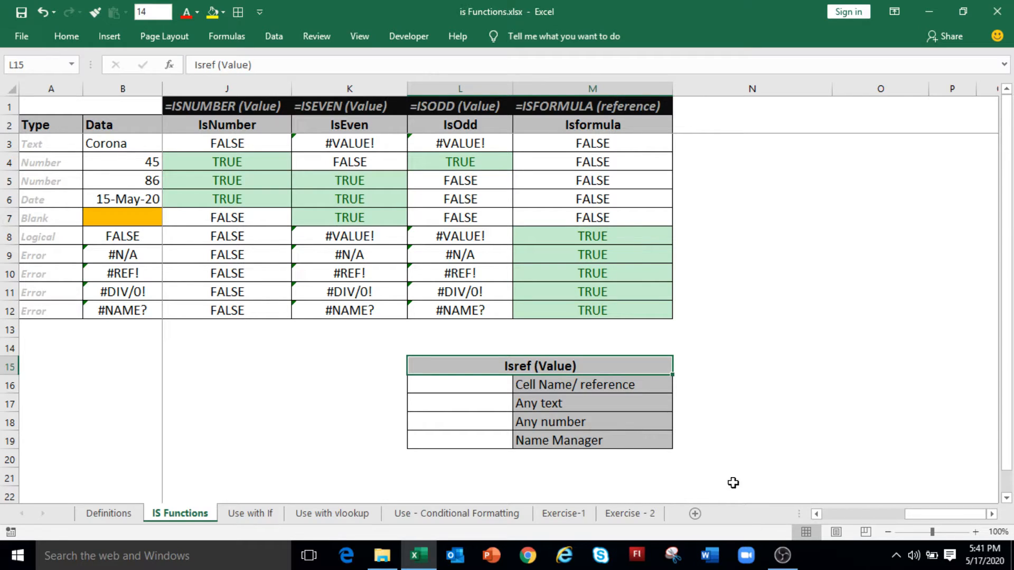
Enter =ISREF(B4) in cell L16 of the Isref table to test a cell reference.
{"action": "left_click", "coordinate": [474, 392]}
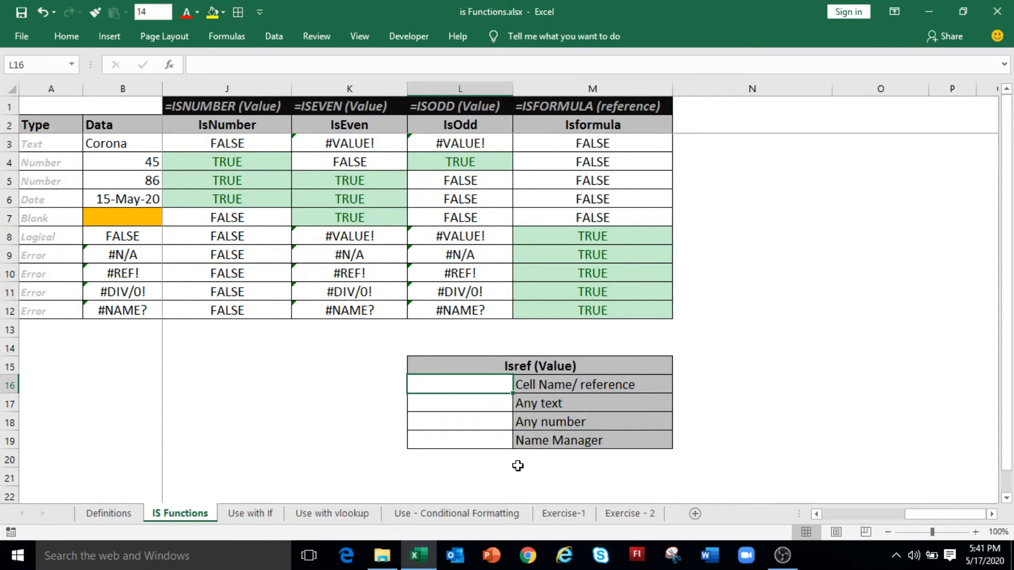
{"action": "type", "text": "=Isref"}
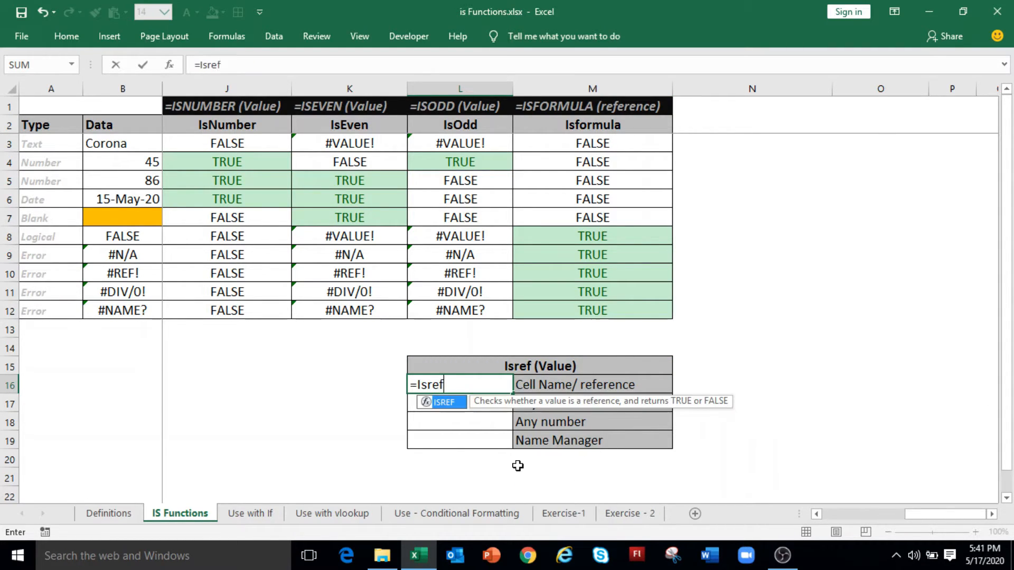
{"action": "type", "text": "("}
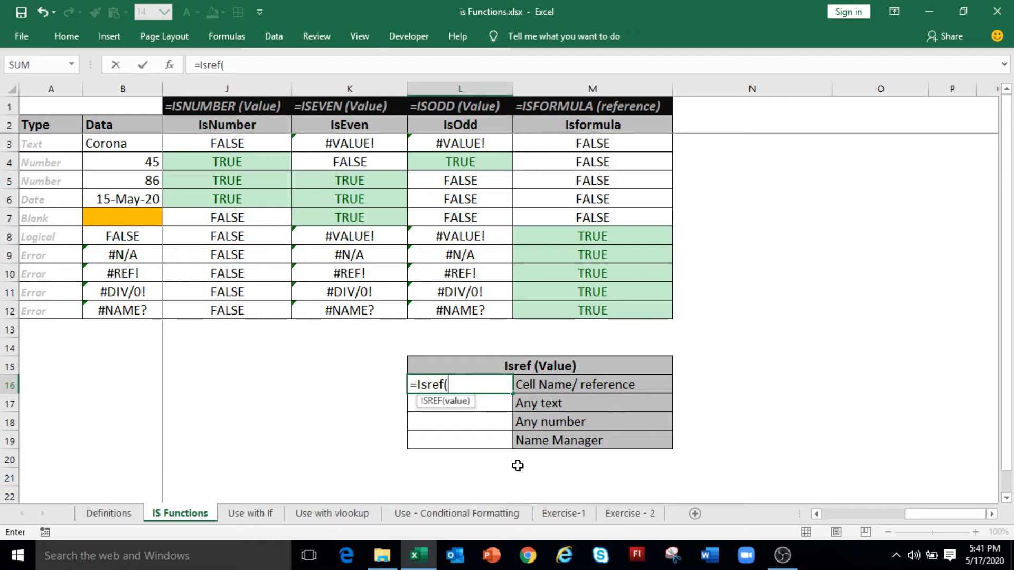
{"action": "type", "text": "B4"}
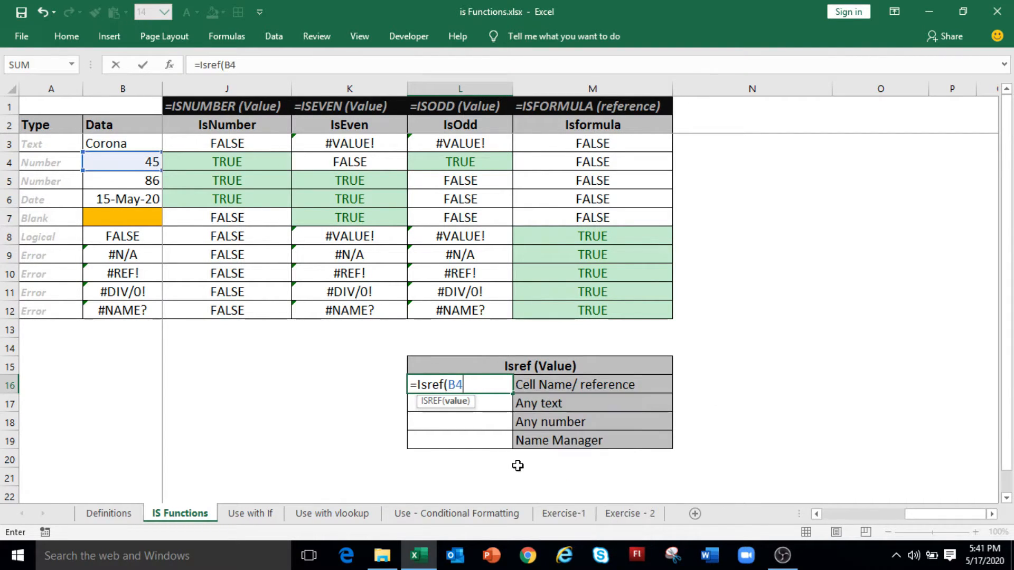
{"action": "type", "text": ")"}
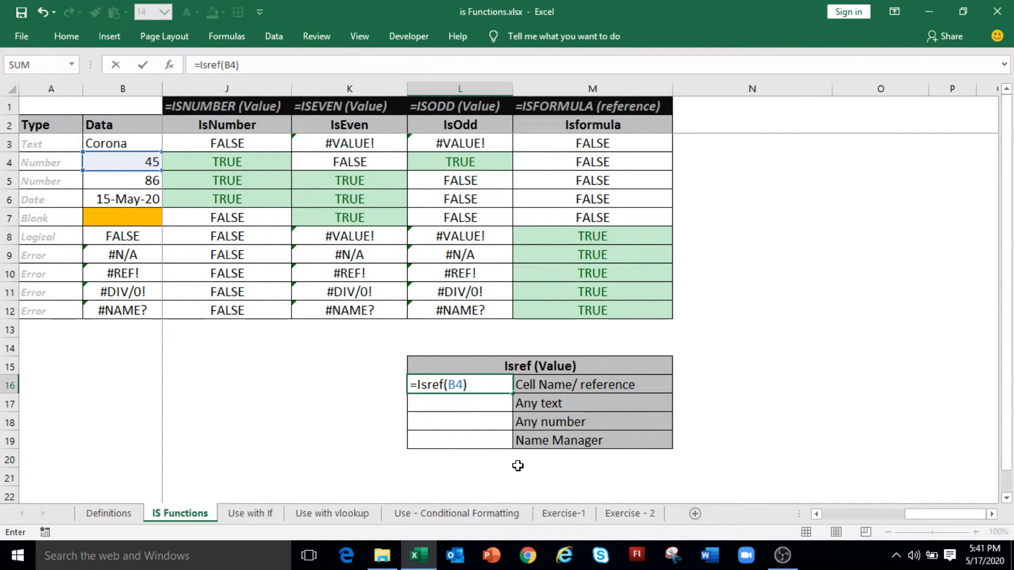
{"action": "key", "text": "Return"}
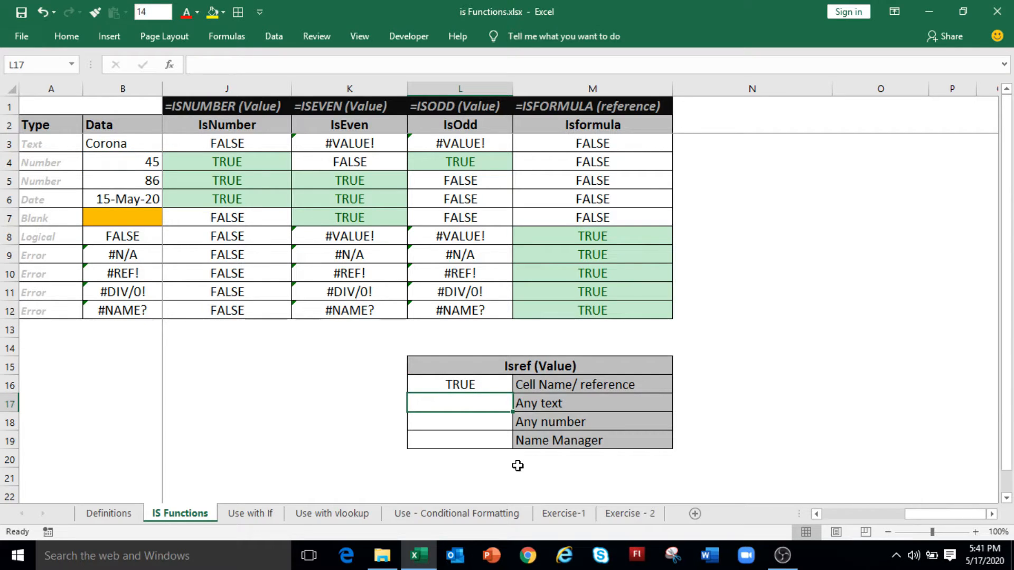
Enter =ISREF("any") in cell L17 of the Isref table to test a text value.
{"action": "type", "text": "=isre"}
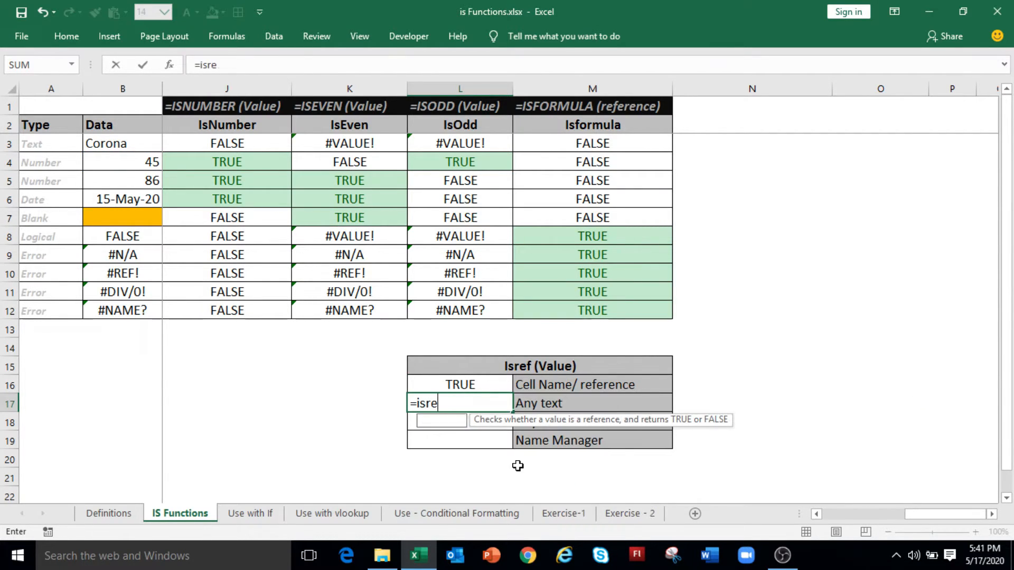
{"action": "type", "text": "f(\"an"}
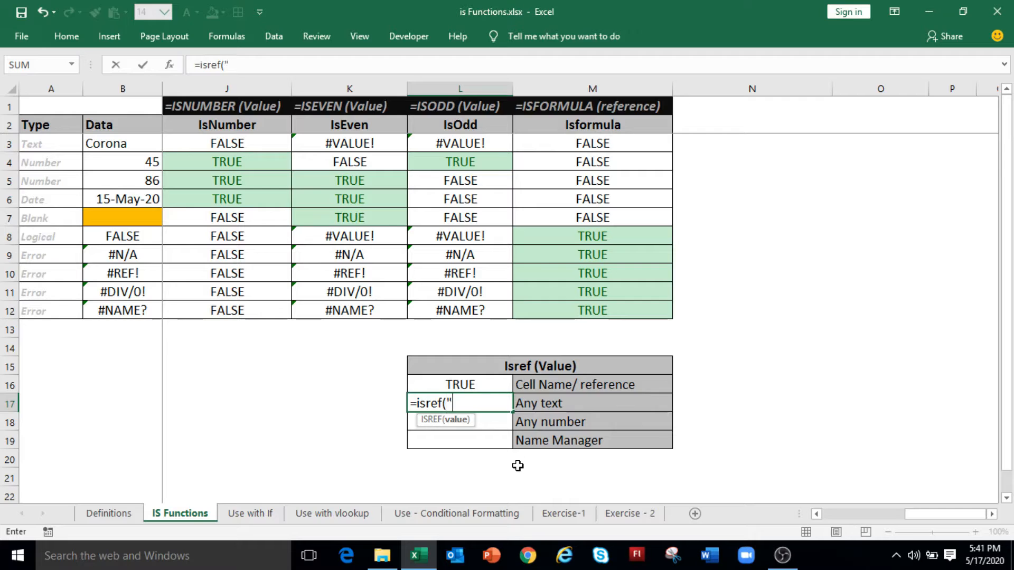
{"action": "type", "text": "y\")"}
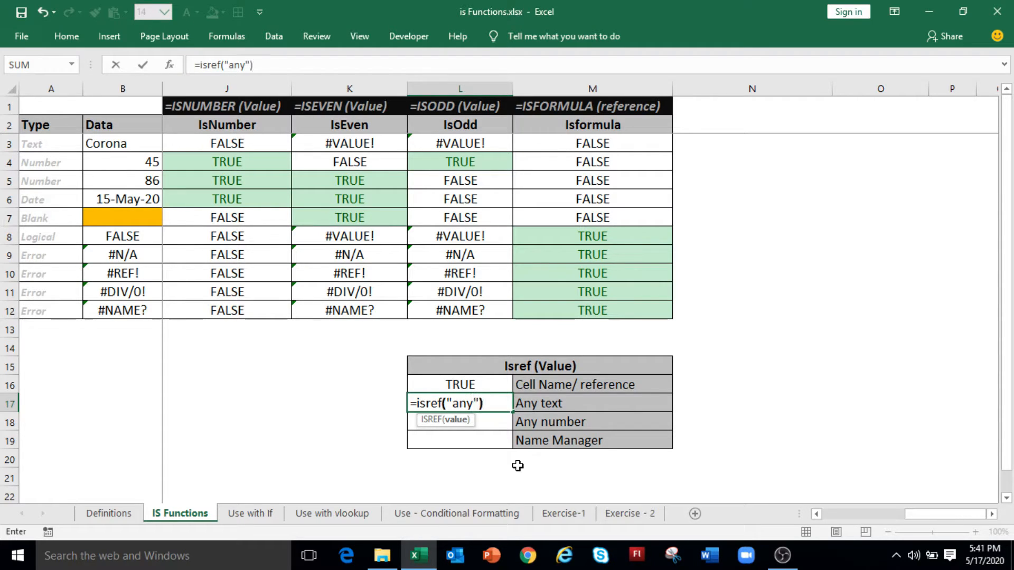
{"action": "key", "text": "Return"}
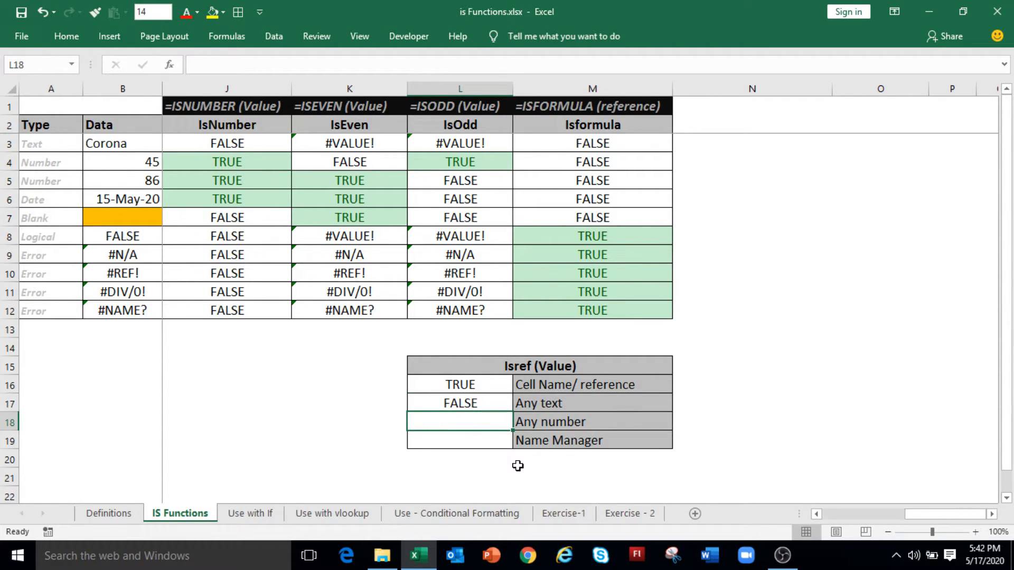
Enter =ISREF(90) in cell L18 of the Isref table to test a number.
{"action": "type", "text": "=is"}
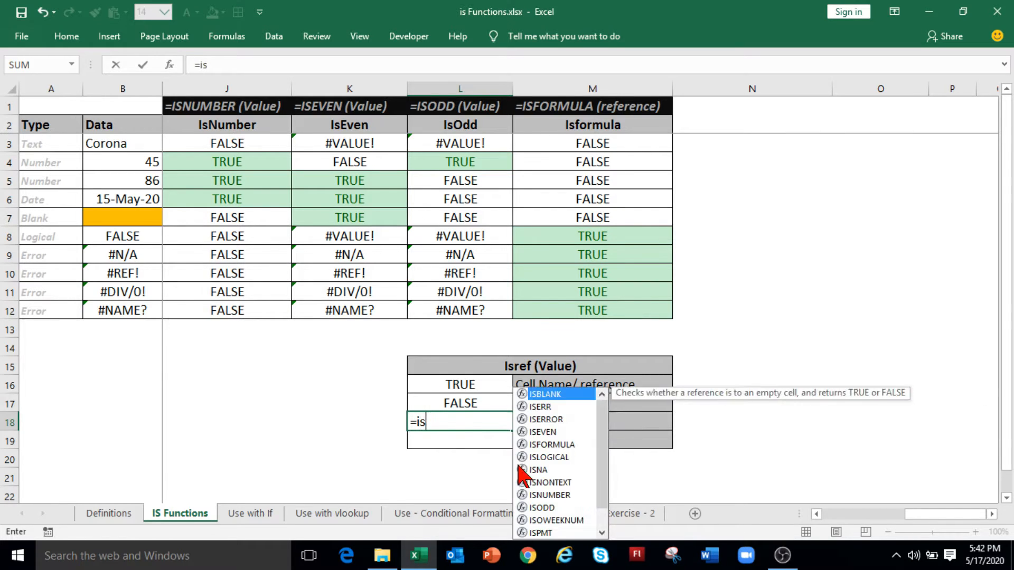
{"action": "type", "text": "ref("}
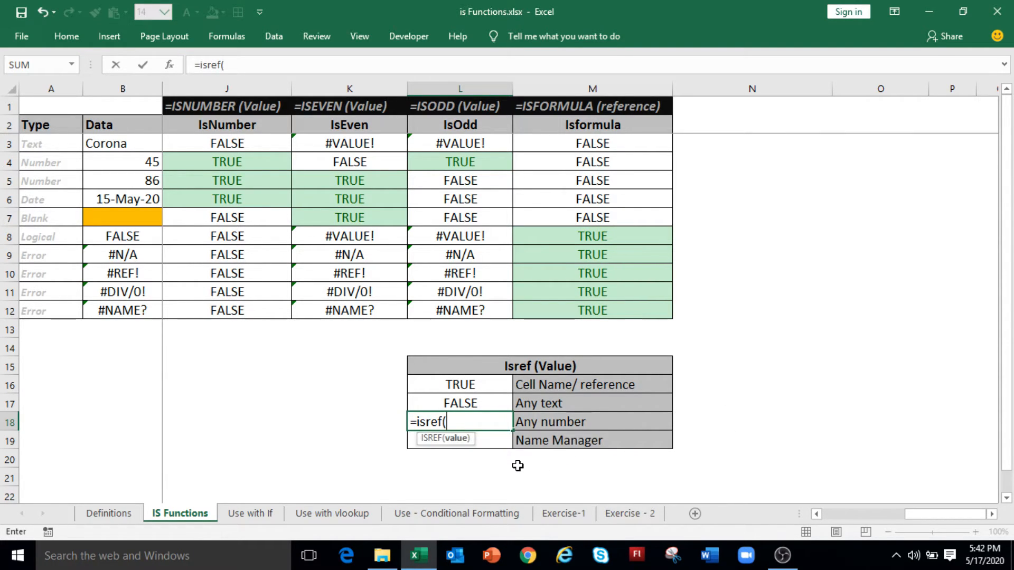
{"action": "type", "text": "90)"}
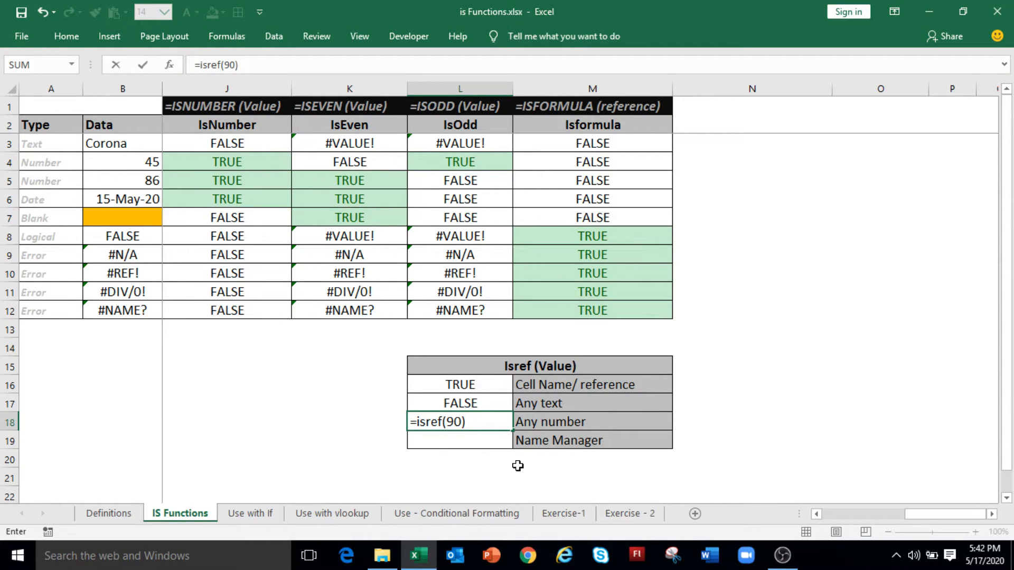
{"action": "key", "text": "Return"}
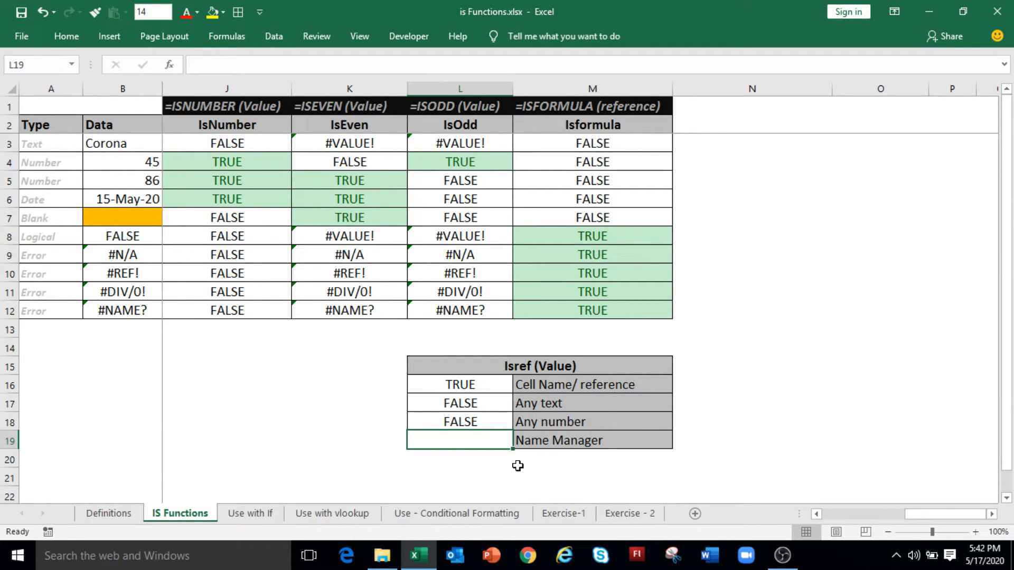
Enter =ISREF(data) in cell L19 of the Isref table to test the defined name Data, consulting the Name Manager.
{"action": "type", "text": "=isref("}
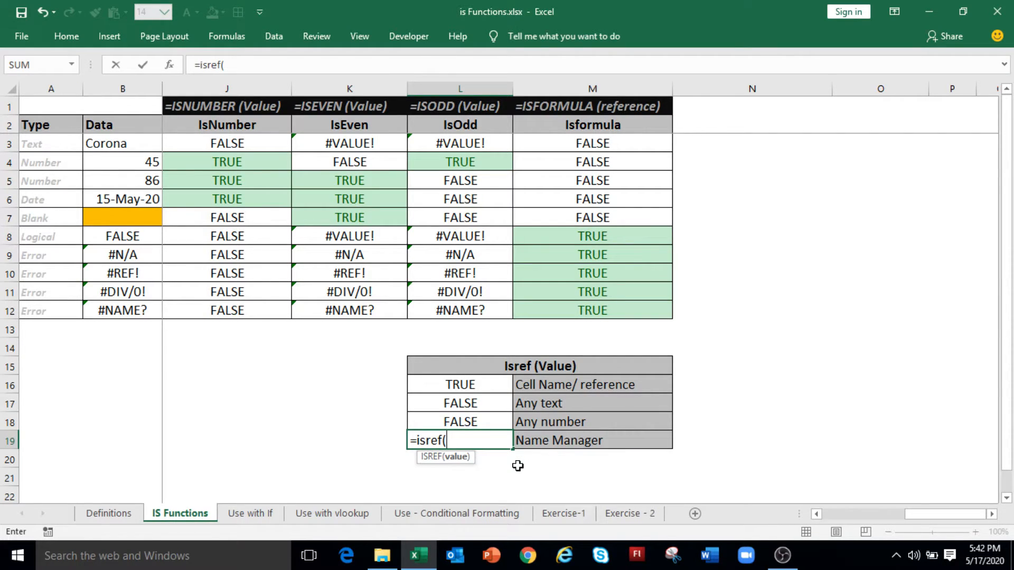
{"action": "key", "text": "ctrl+F3"}
{"action": "type", "text": "data"}
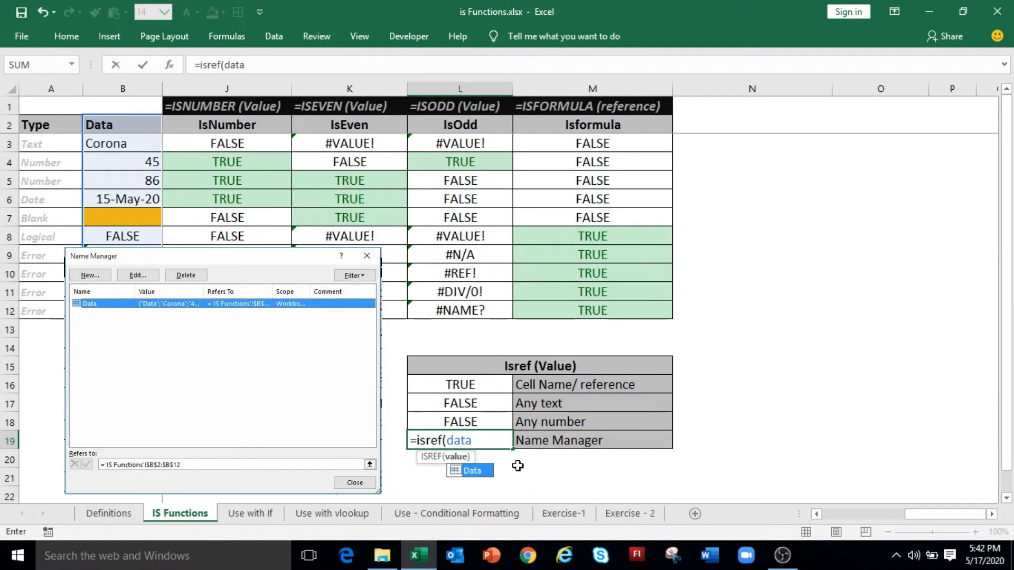
{"action": "type", "text": ")"}
{"action": "key", "text": "Return"}
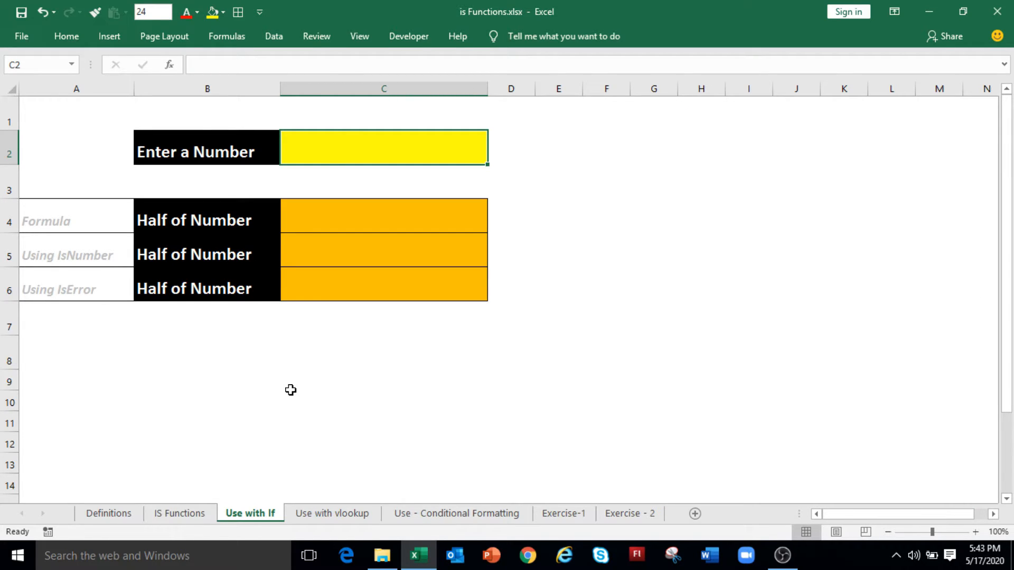
Enter =$C$2/2 in cell C4 of the Use with If sheet to halve the input number.
{"action": "left_click", "coordinate": [341, 215]}
{"action": "type", "text": "="}
{"action": "left_click", "coordinate": [403, 154]}
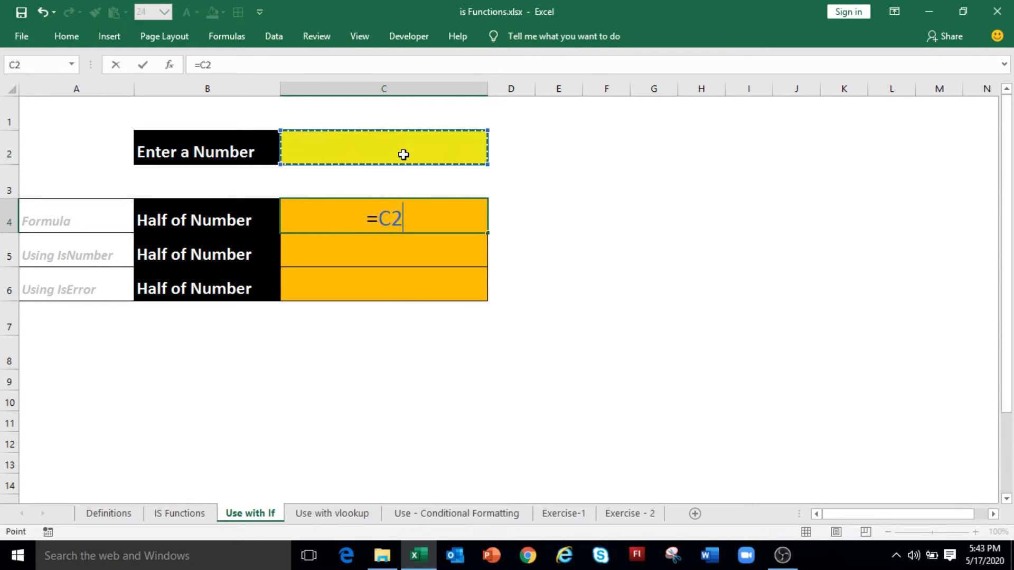
{"action": "key", "text": "F4"}
{"action": "type", "text": "/"}
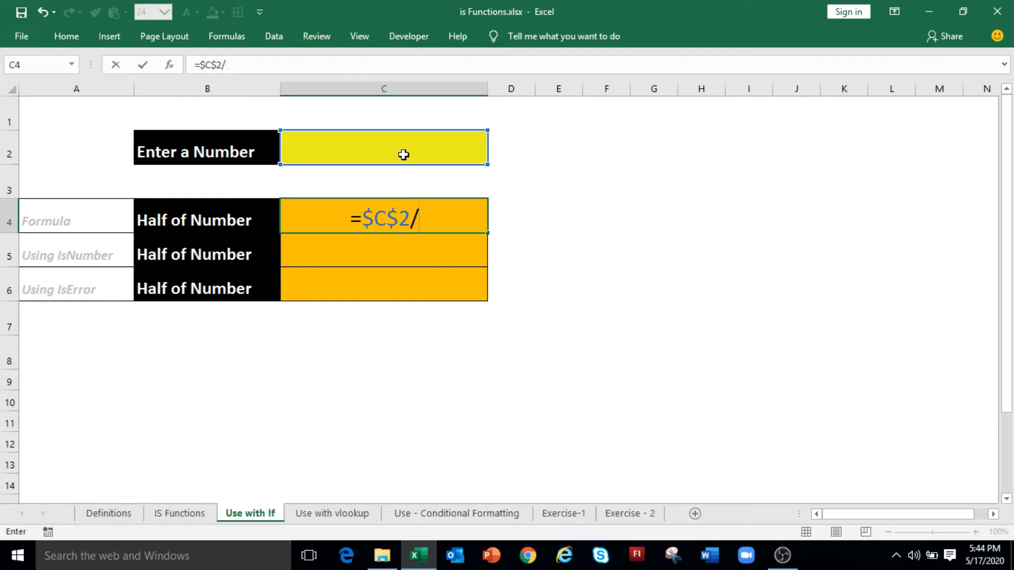
{"action": "type", "text": "2"}
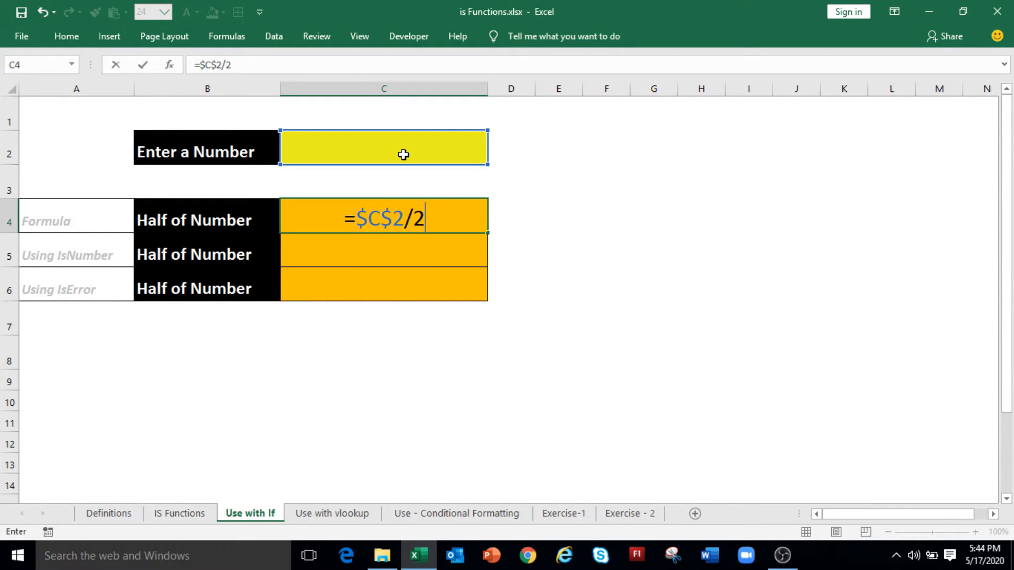
{"action": "key", "text": "Return"}
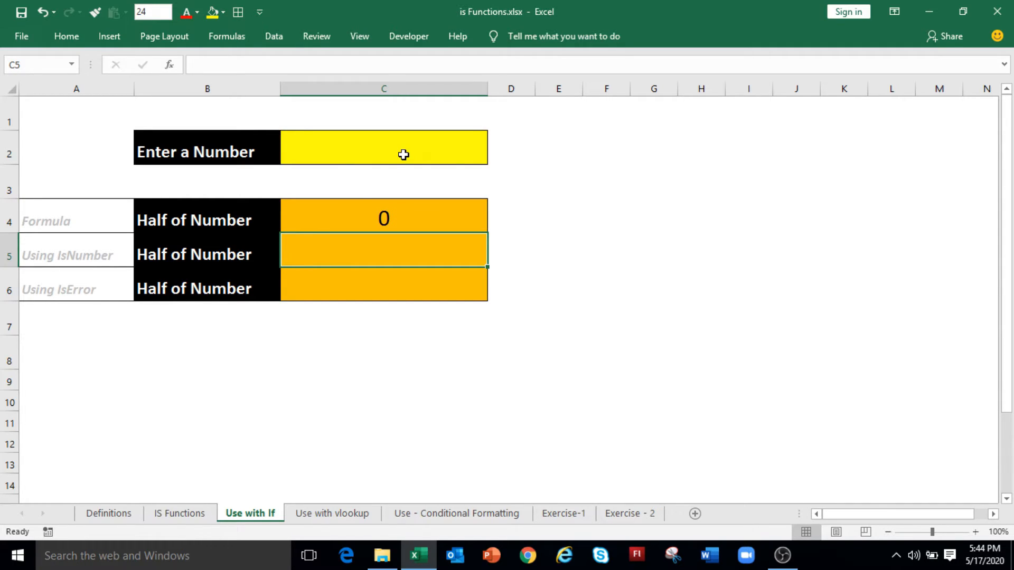
Enter 12 in the Enter a Number cell C2 to test the halving formula with a number.
{"action": "left_click", "coordinate": [403, 146]}
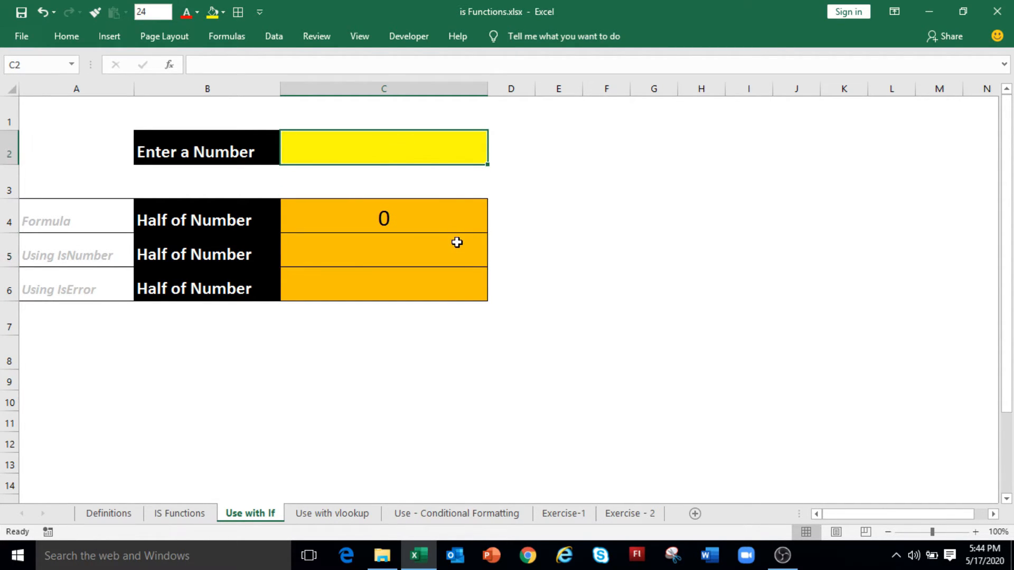
{"action": "type", "text": "12"}
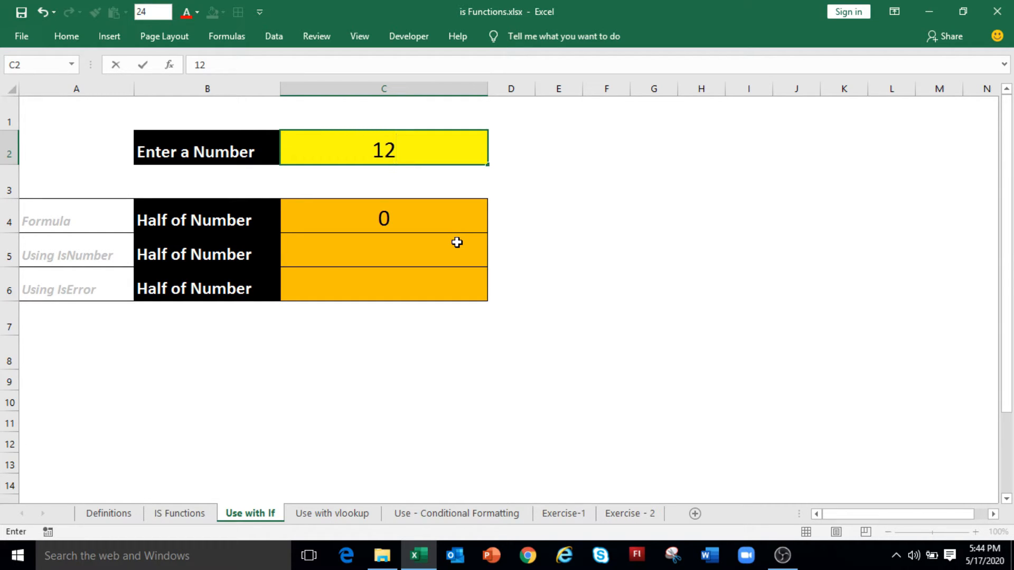
{"action": "key", "text": "Return"}
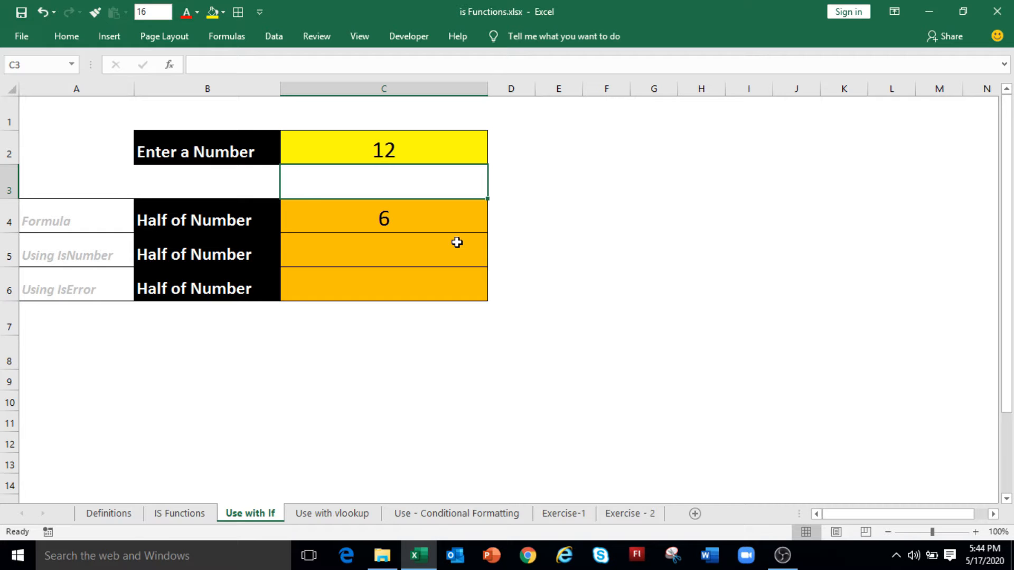
Replace the input in cell C2 with the text textv to test the halving formula with a non-numeric value.
{"action": "key", "text": "Up"}
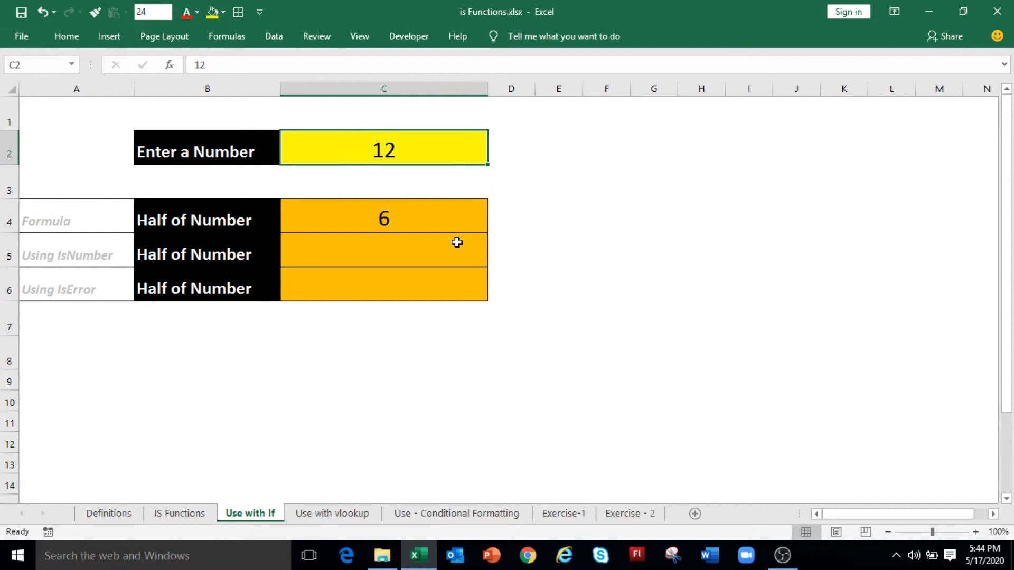
{"action": "type", "text": "textv"}
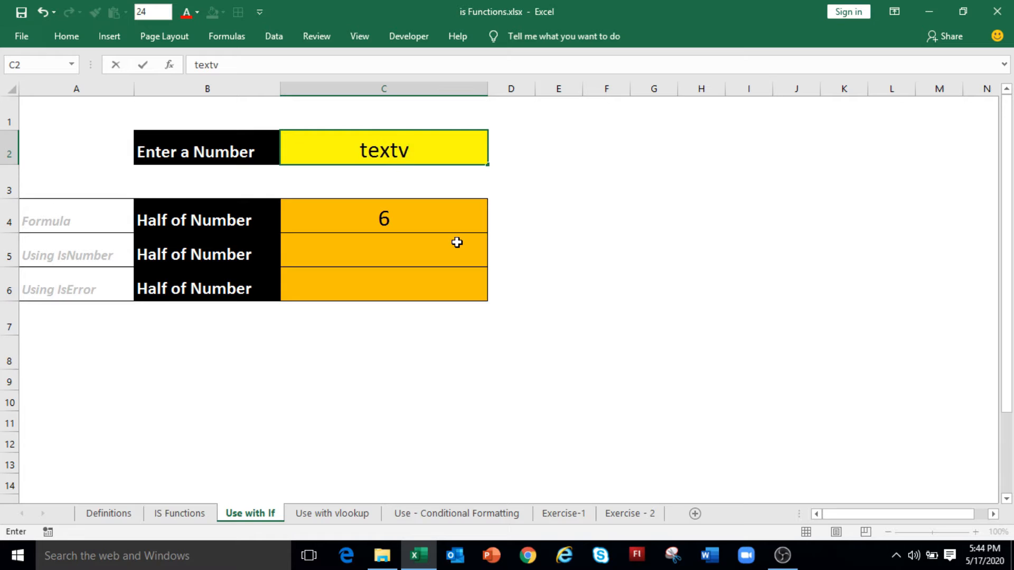
{"action": "key", "text": "Return"}
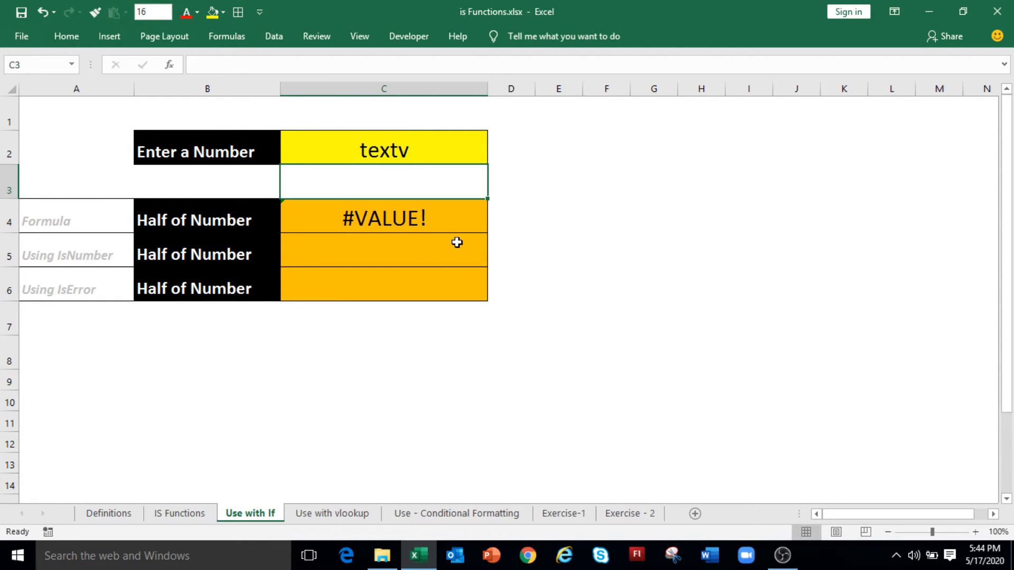
Enter =IF(ISNUMBER(C2),C2/2,"Not a number") in cell C5, the Using IsNumber row.
{"action": "key", "text": "Down"}
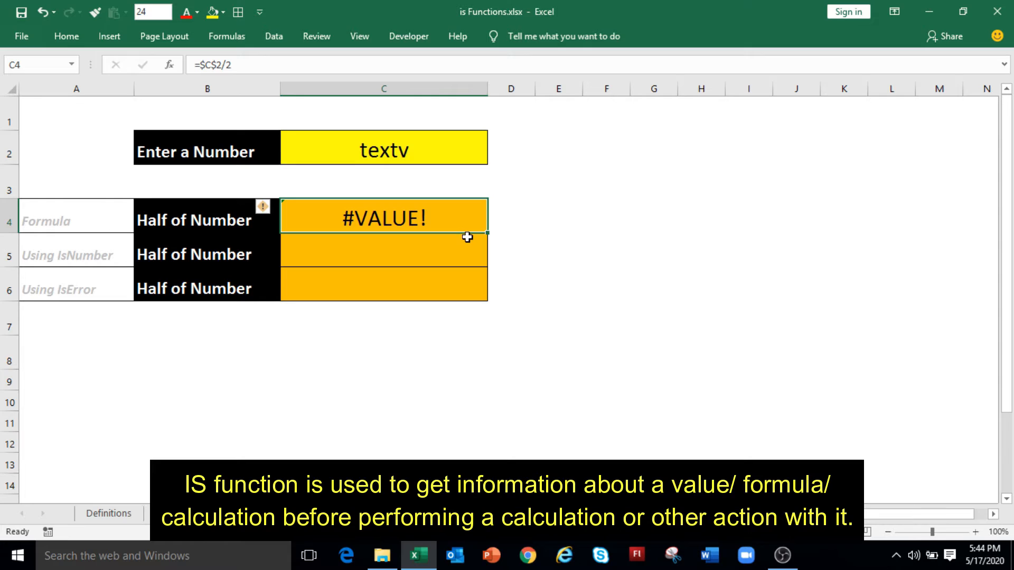
{"action": "key", "text": "Down"}
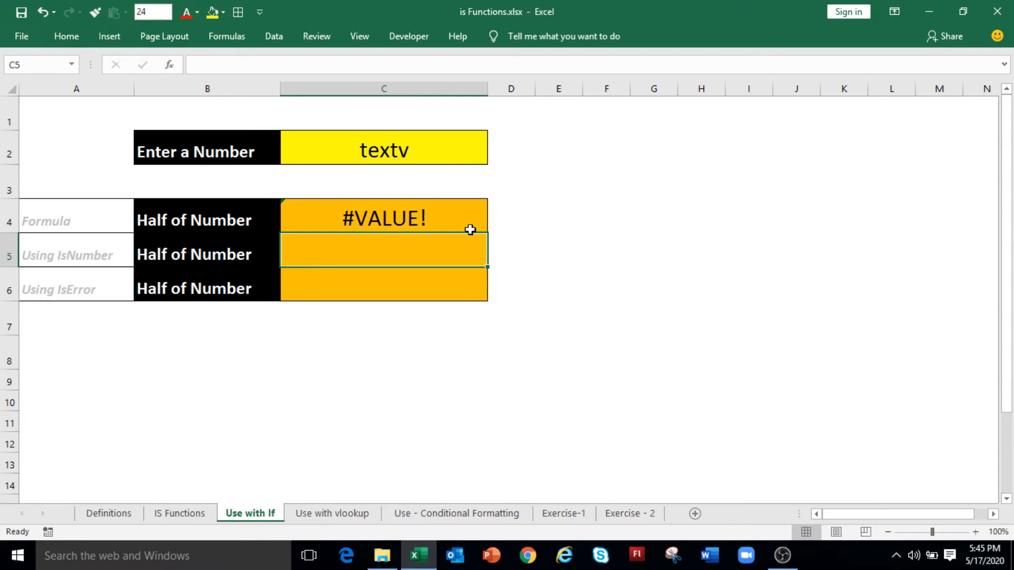
{"action": "type", "text": "=if"}
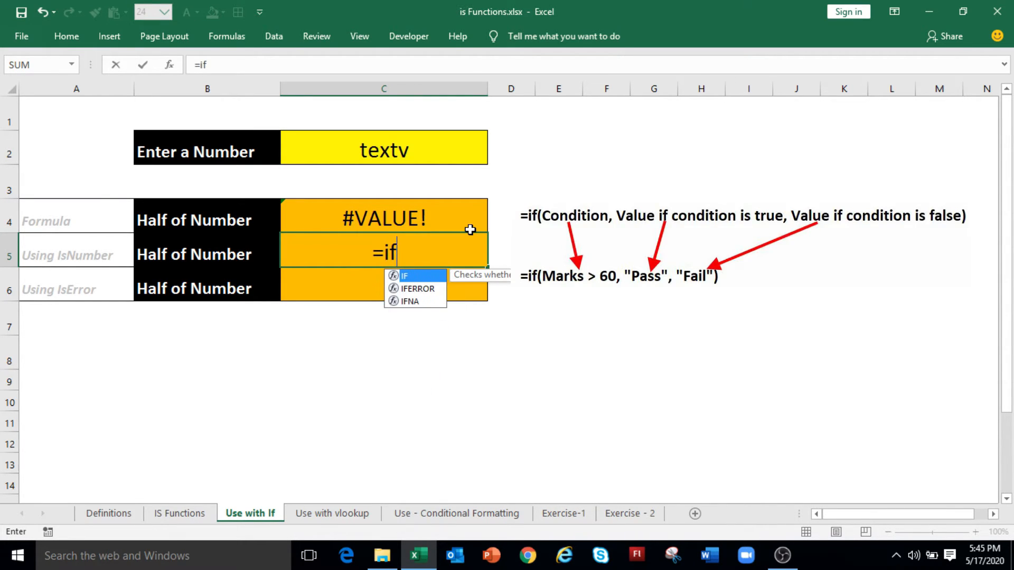
{"action": "type", "text": "("}
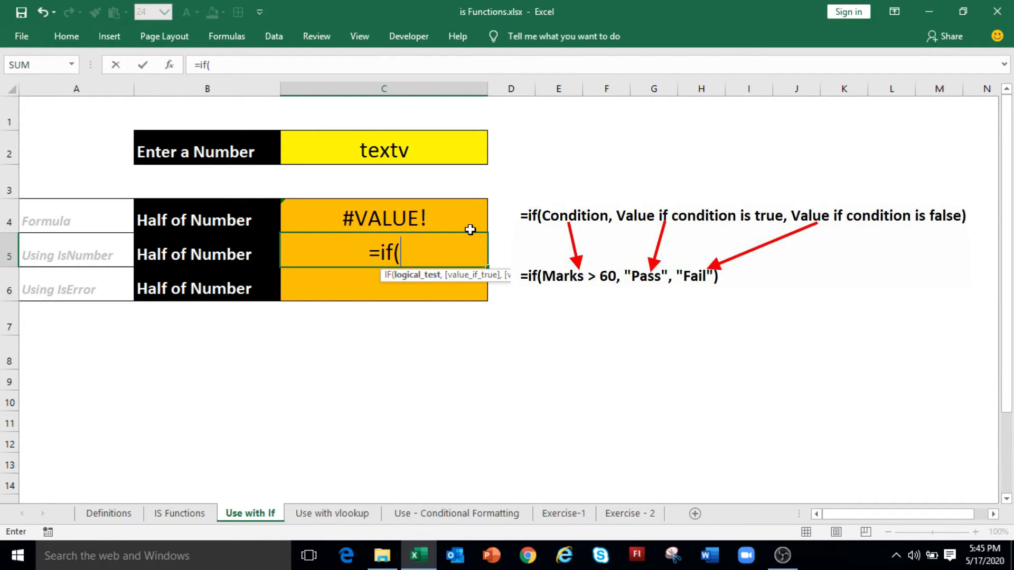
{"action": "type", "text": "isnumber("}
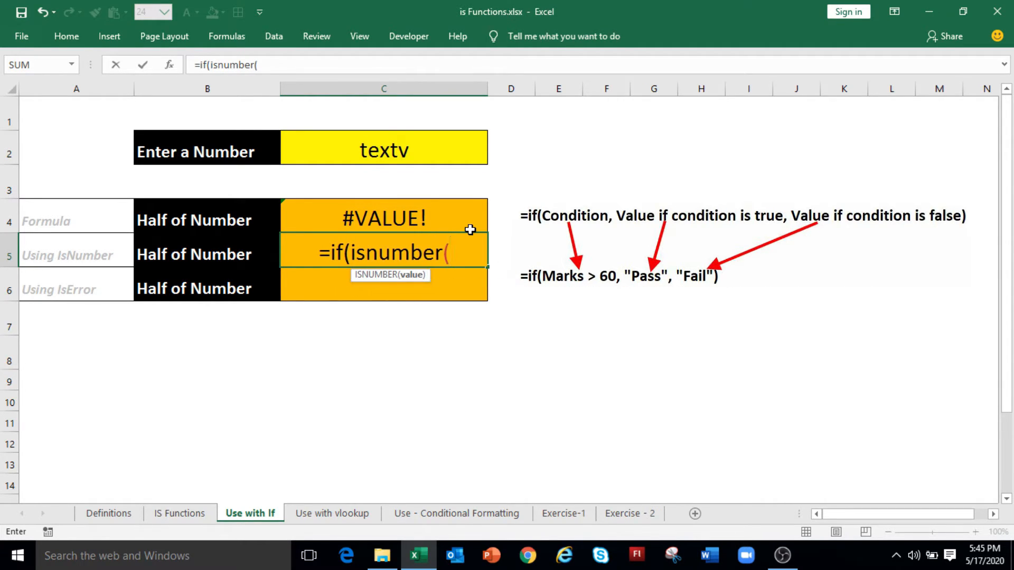
{"action": "left_click", "coordinate": [411, 147]}
{"action": "type", "text": ")"}
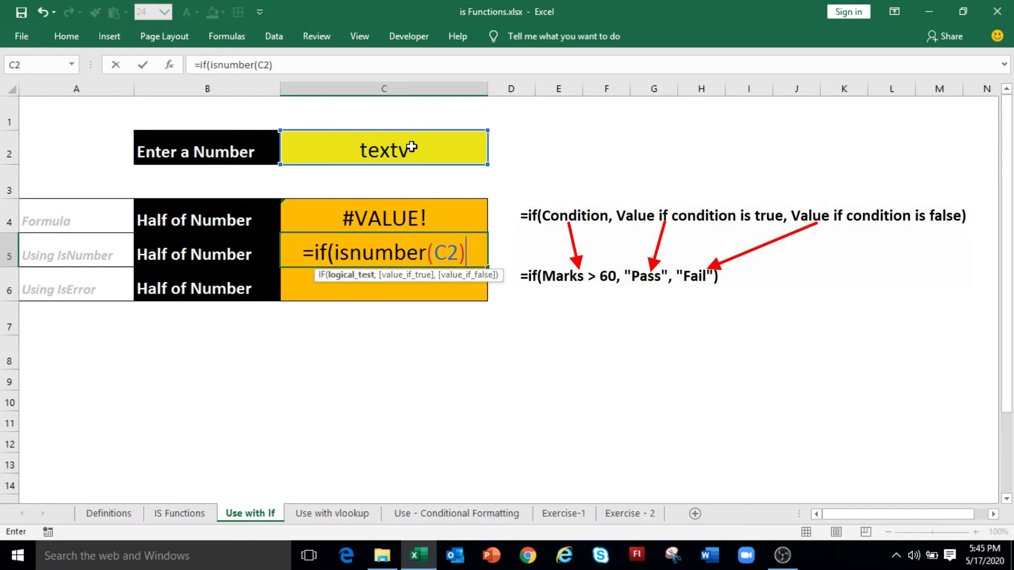
{"action": "type", "text": ","}
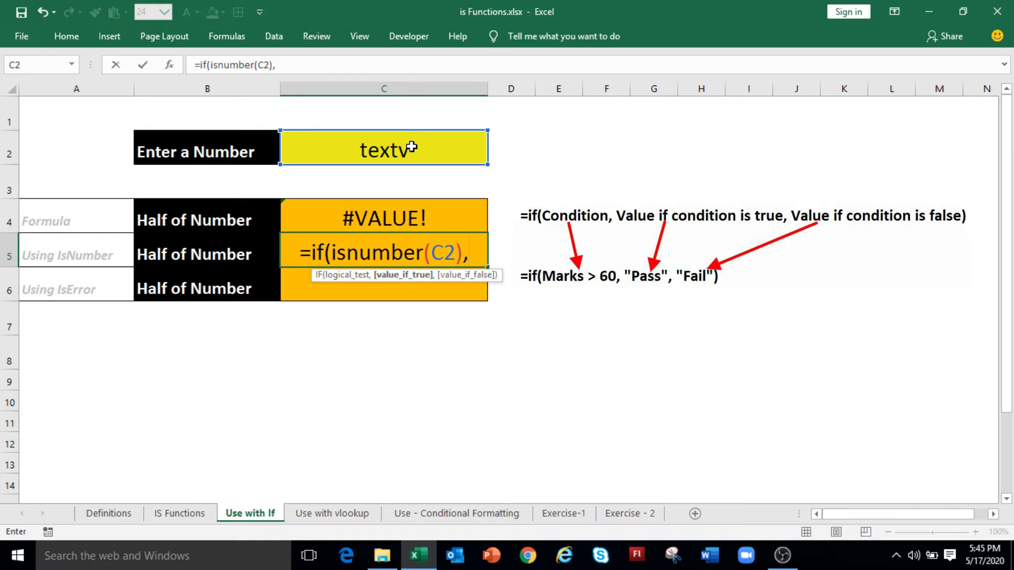
{"action": "type", "text": "c2"}
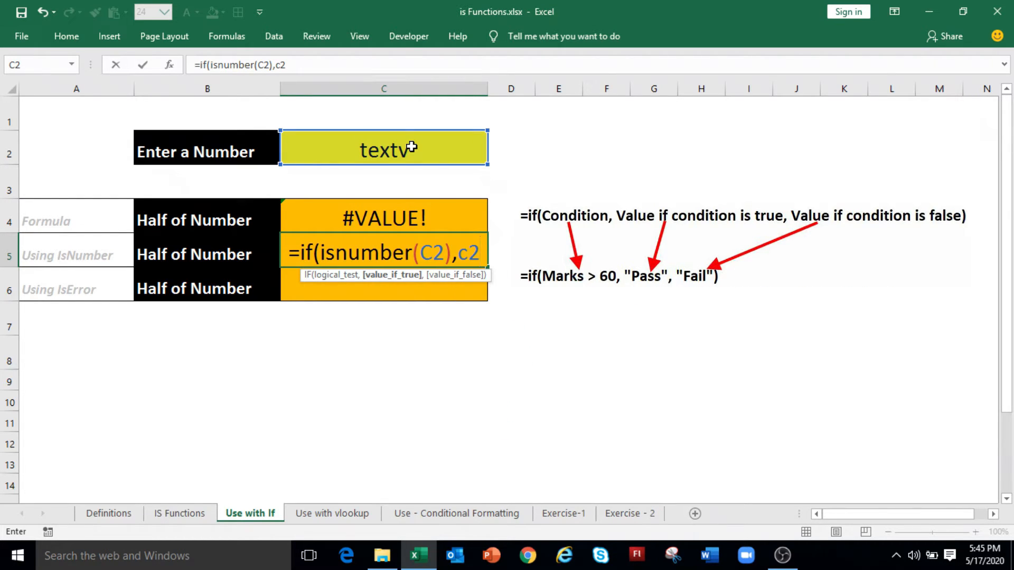
{"action": "type", "text": "/2,"}
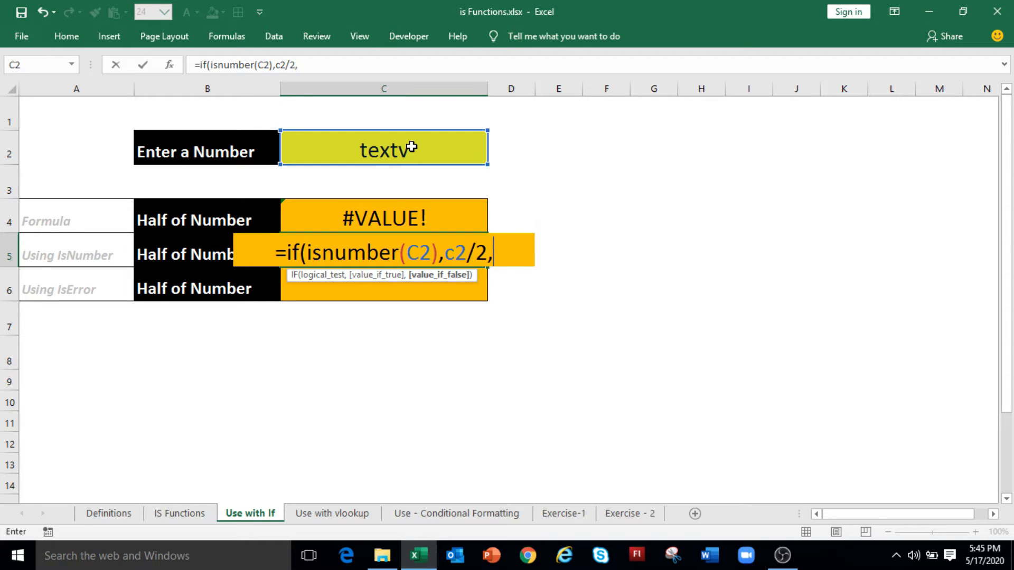
{"action": "type", "text": "\""}
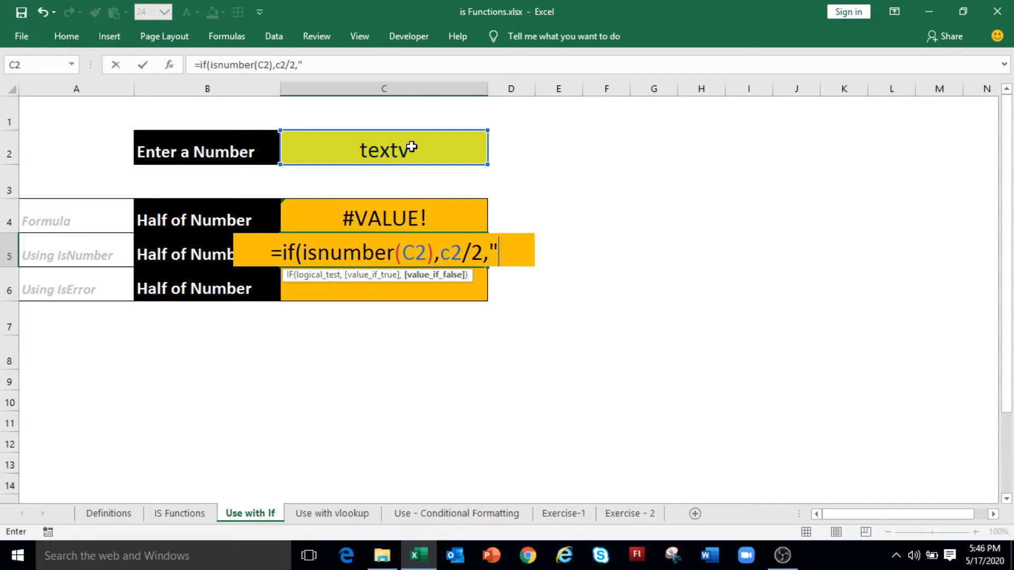
{"action": "type", "text": "N"}
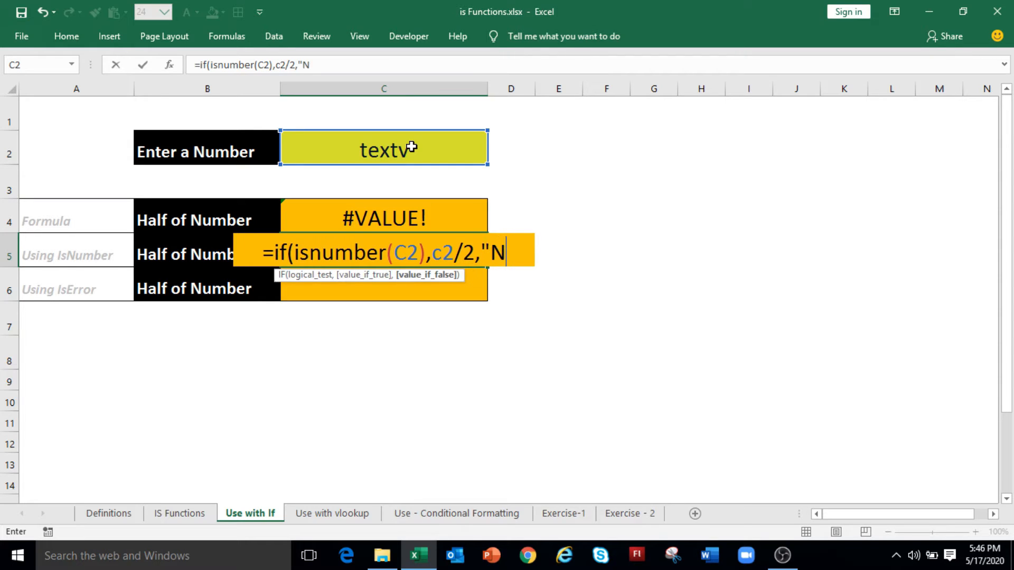
{"action": "type", "text": "ot"}
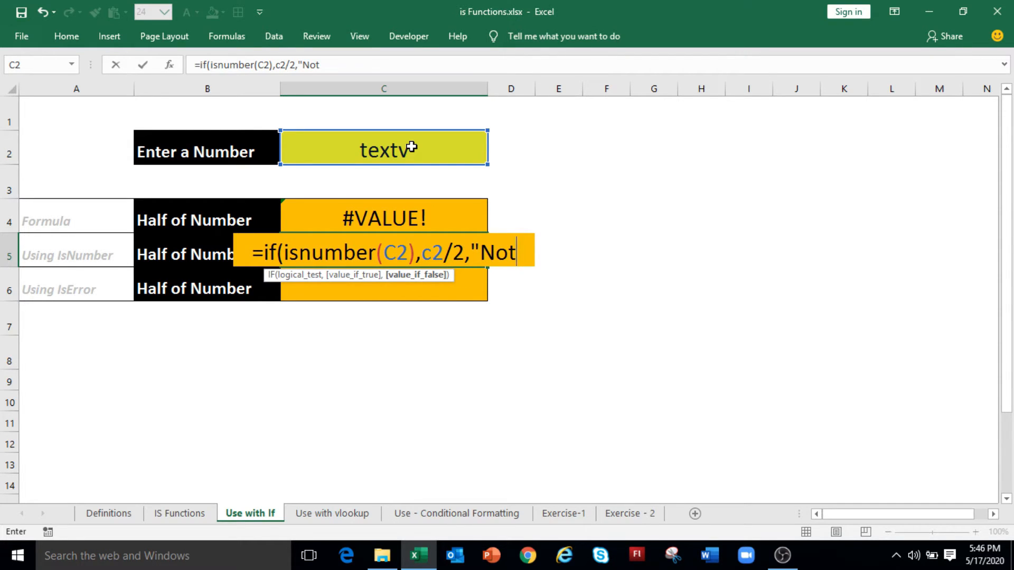
{"action": "type", "text": " a number\""}
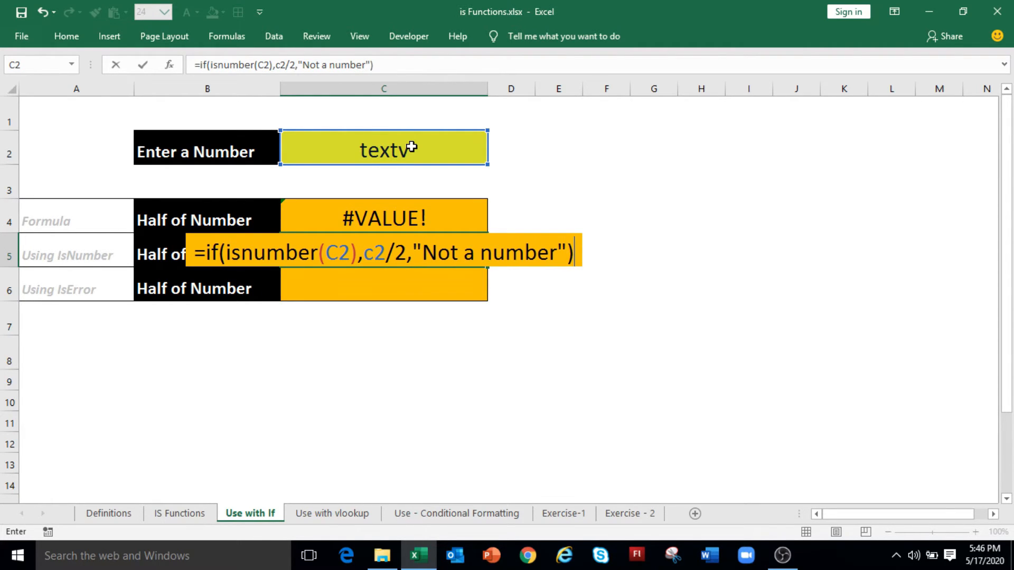
{"action": "key", "text": "Return"}
Review the formula results for the text input, and set the Enter a Number cell C2 to 46.
{"action": "left_click", "coordinate": [411, 148]}
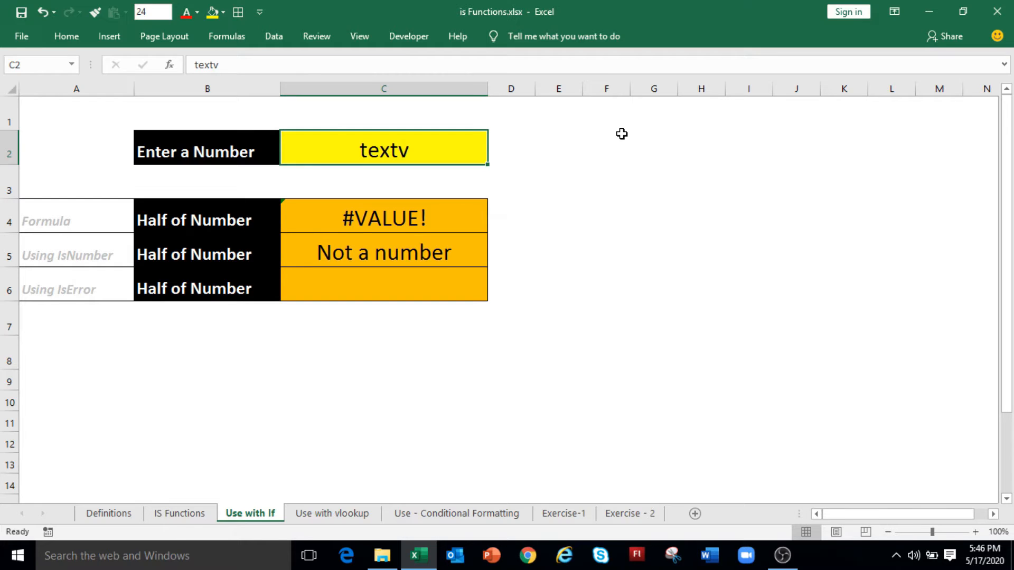
{"action": "key", "text": "Down"}
{"action": "key", "text": "Down"}
{"action": "key", "text": "Down"}
{"action": "key", "text": "Down"}
{"action": "key", "text": "Up"}
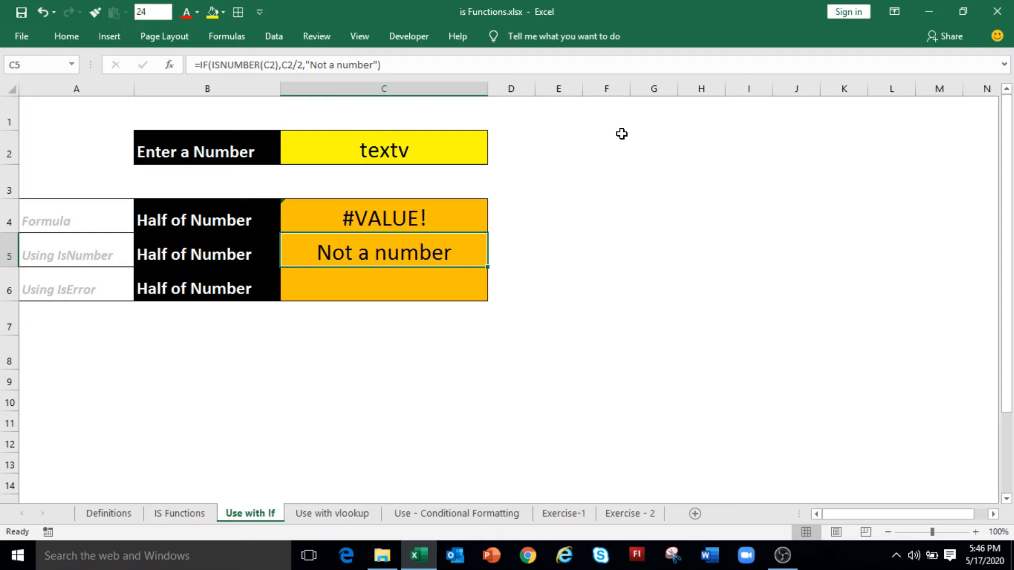
{"action": "key", "text": "Up"}
{"action": "key", "text": "Up"}
{"action": "key", "text": "Up"}
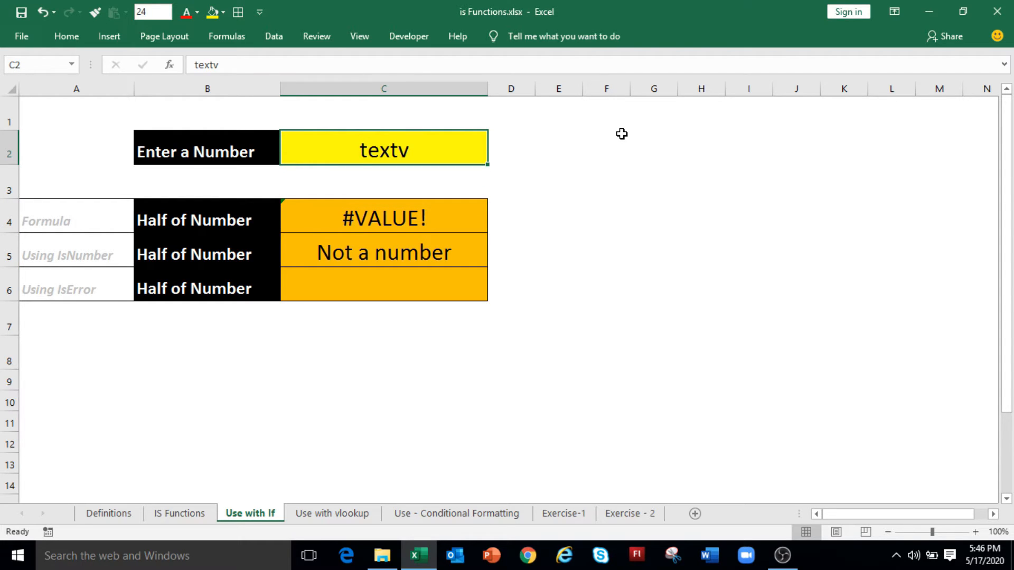
{"action": "type", "text": "46"}
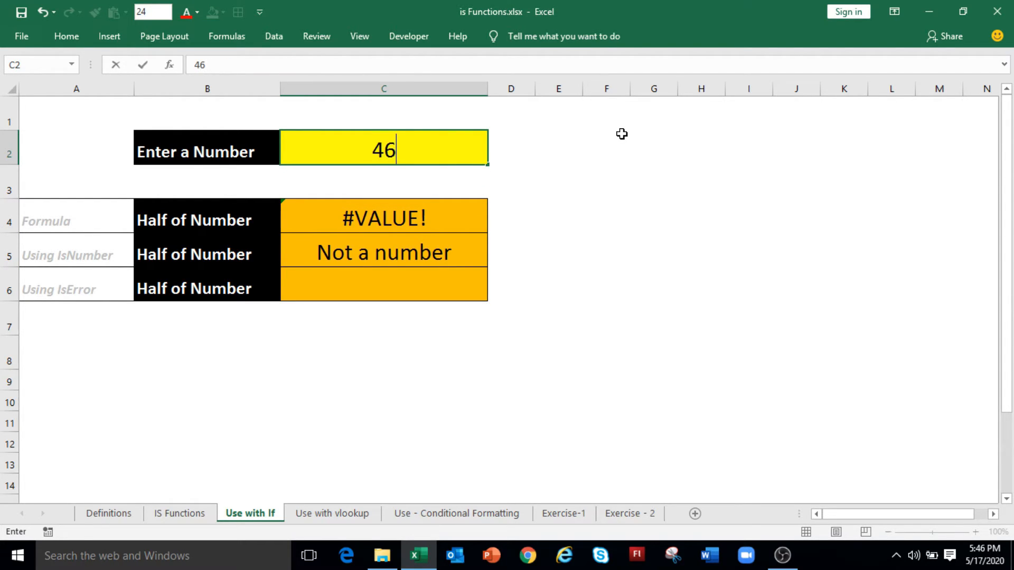
{"action": "key", "text": "Return"}
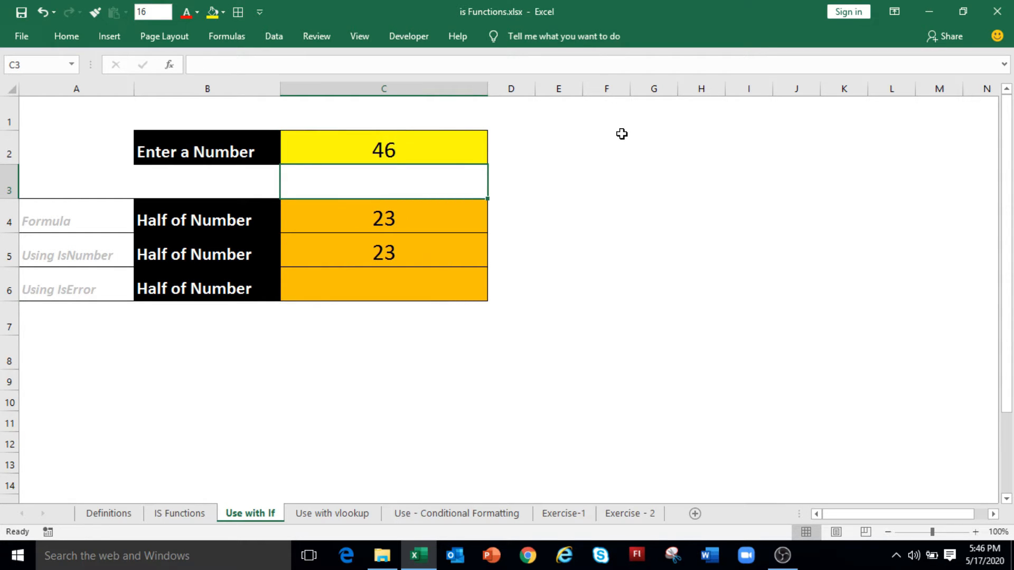
Enter =IF(ISERROR(C2/2),"",C2/2) in cell C6, the Using IsError row.
{"action": "key", "text": "Down"}
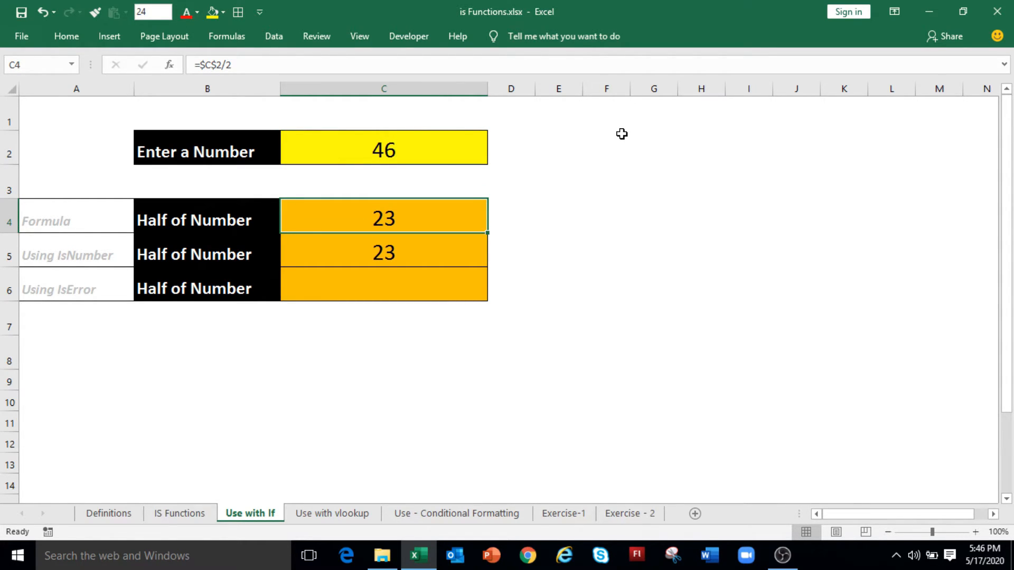
{"action": "key", "text": "Down"}
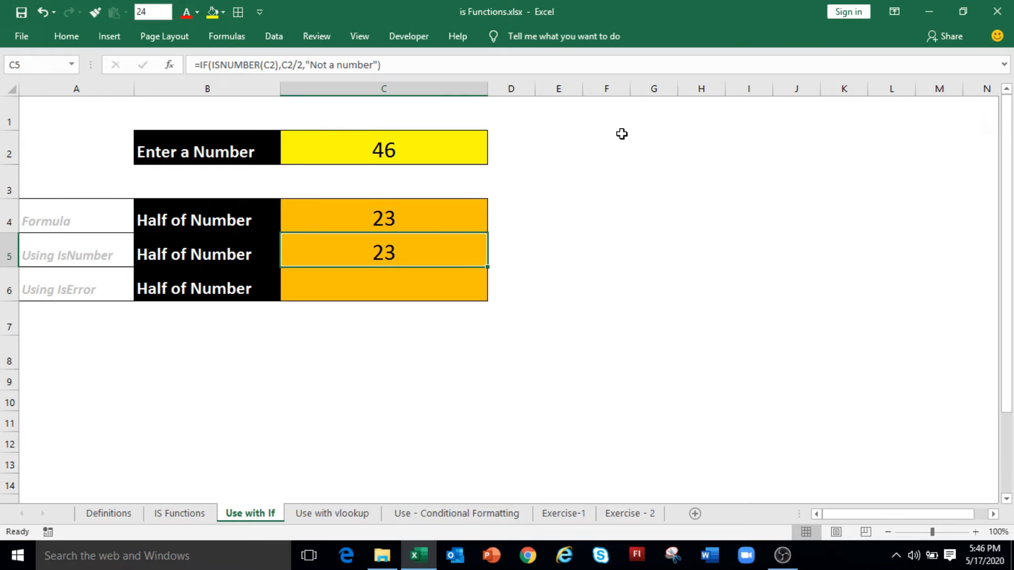
{"action": "key", "text": "Down"}
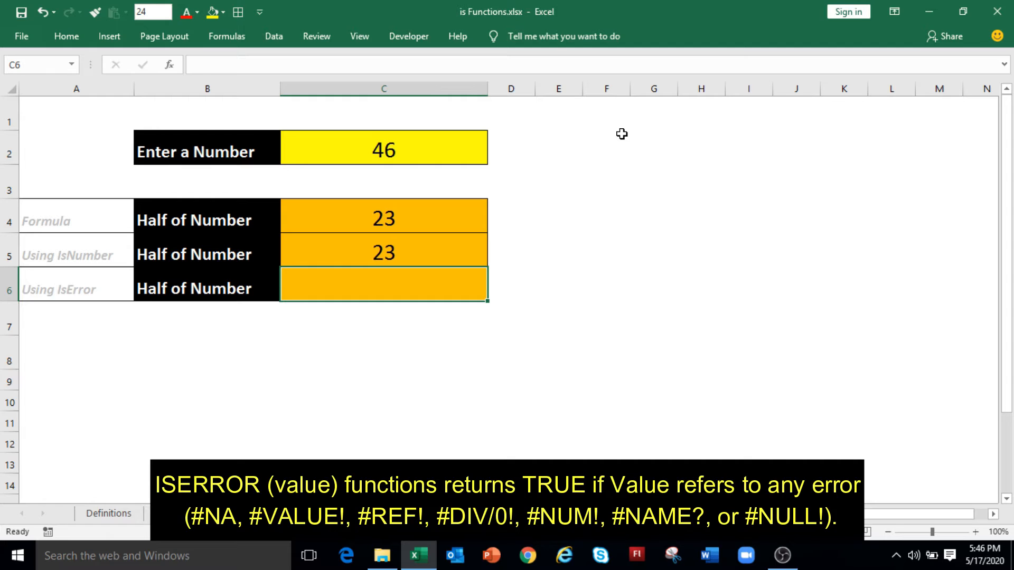
{"action": "type", "text": "=if"}
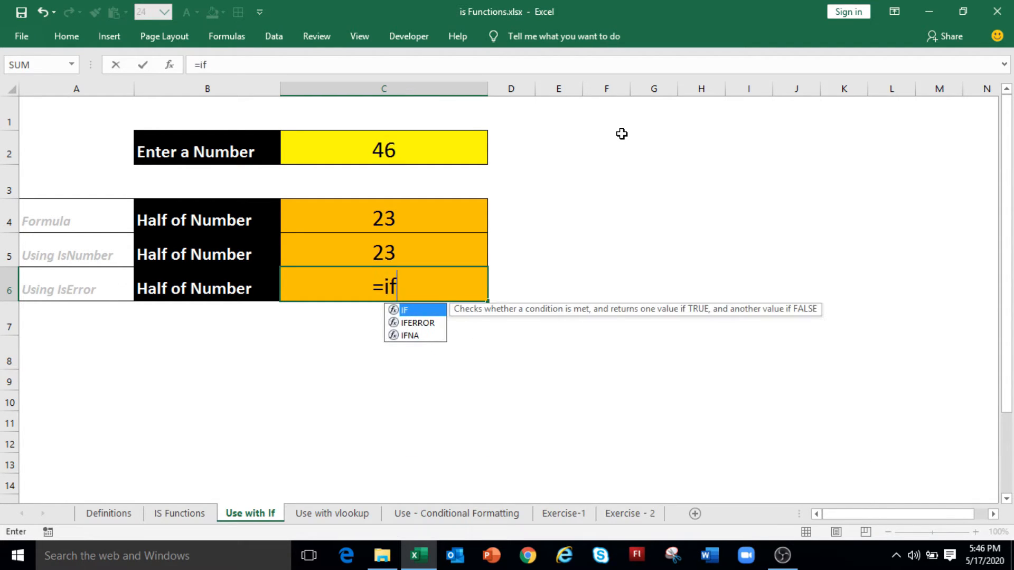
{"action": "type", "text": "("}
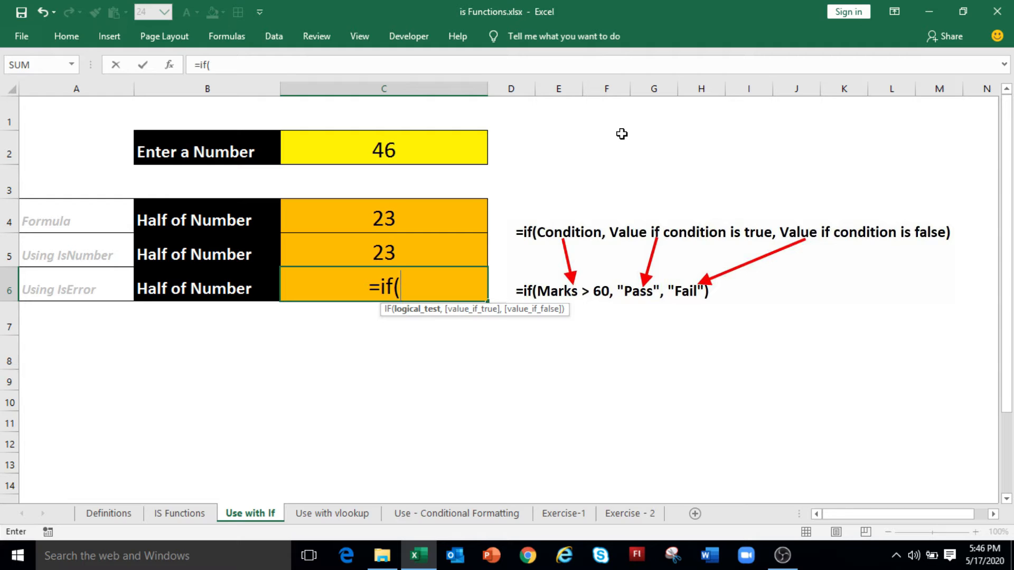
{"action": "type", "text": "iser"}
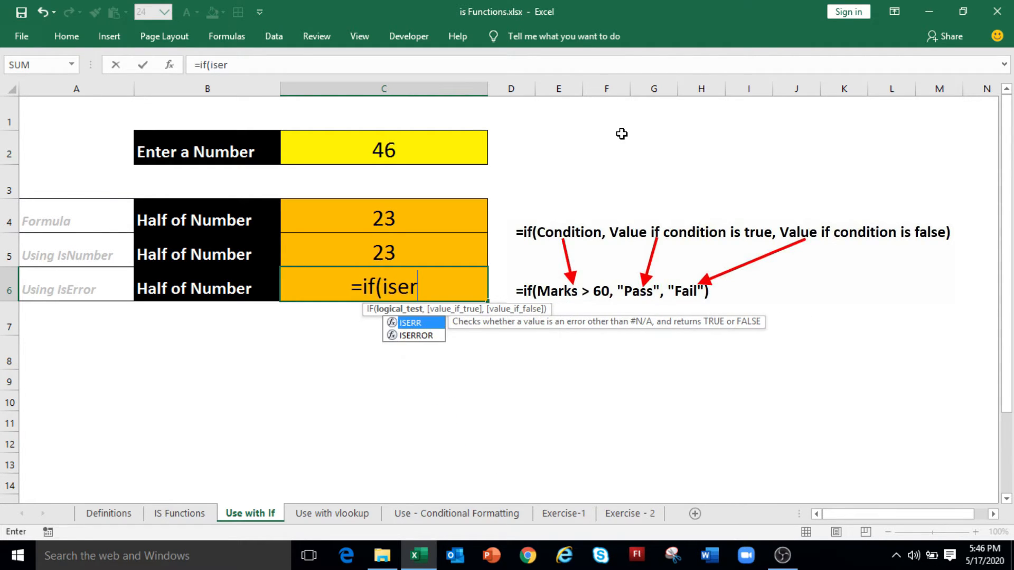
{"action": "type", "text": "ror("}
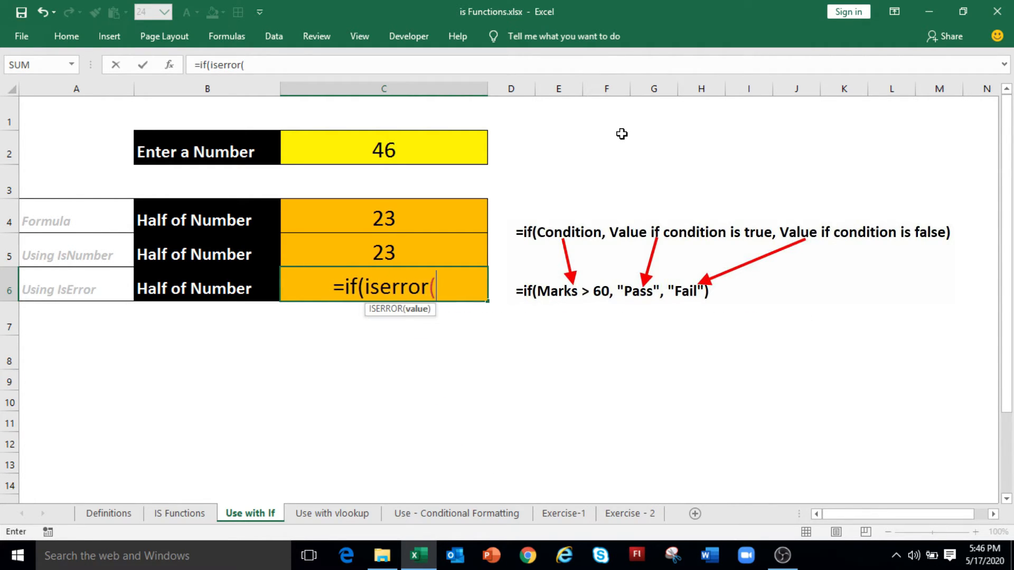
{"action": "type", "text": "c"}
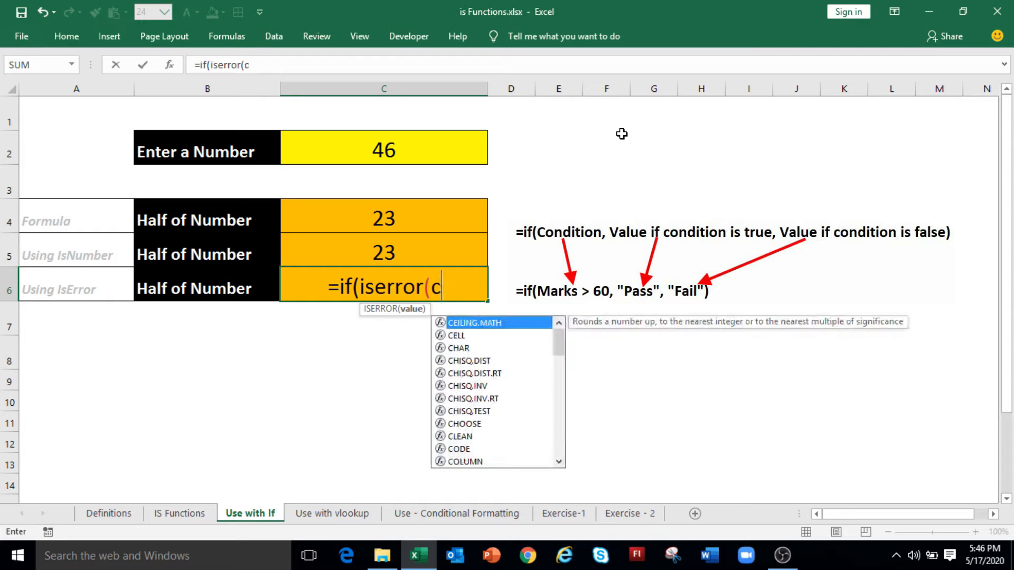
{"action": "type", "text": "2/2)"}
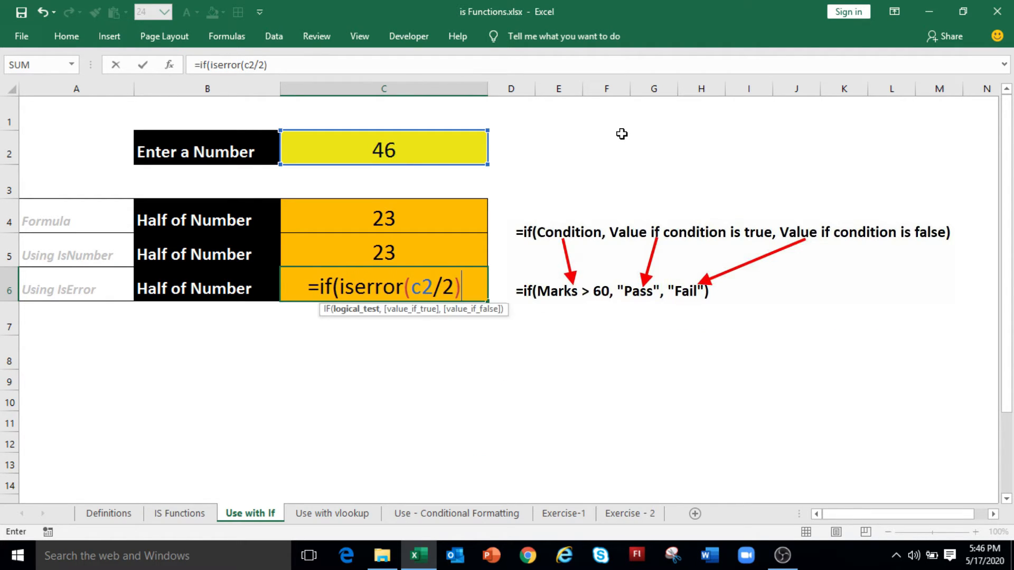
{"action": "type", "text": ","}
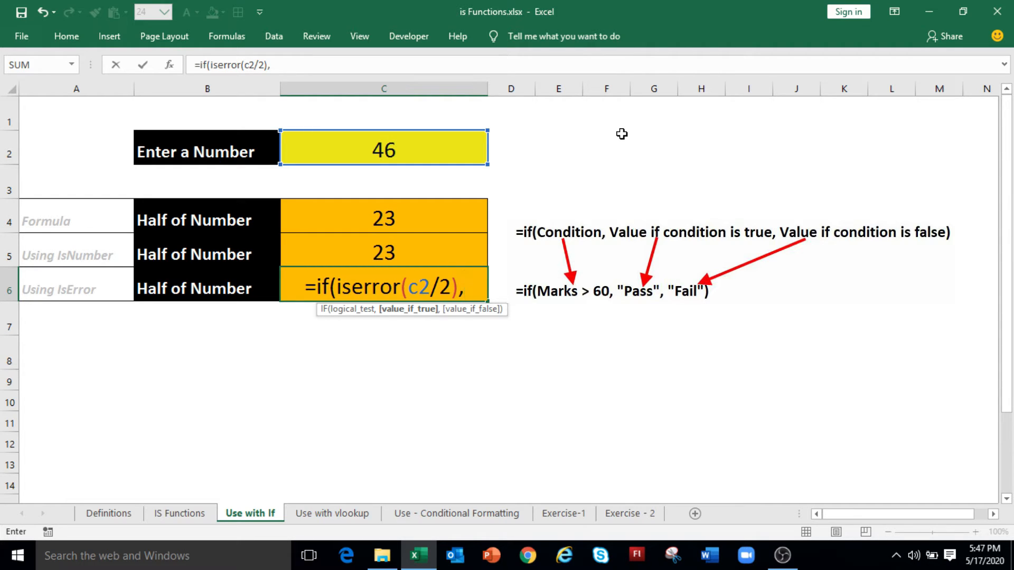
{"action": "type", "text": "\"\","}
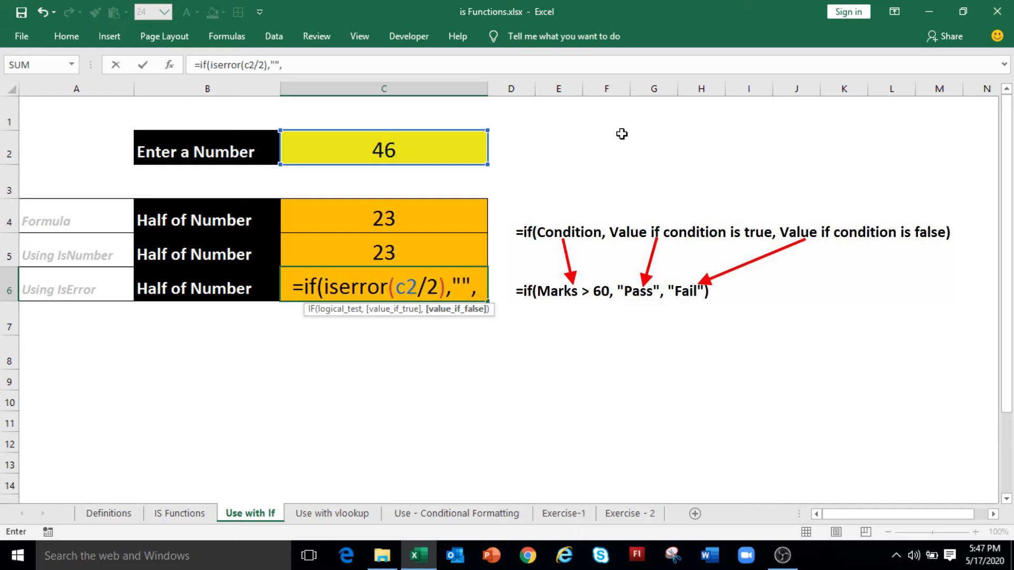
{"action": "type", "text": "c2"}
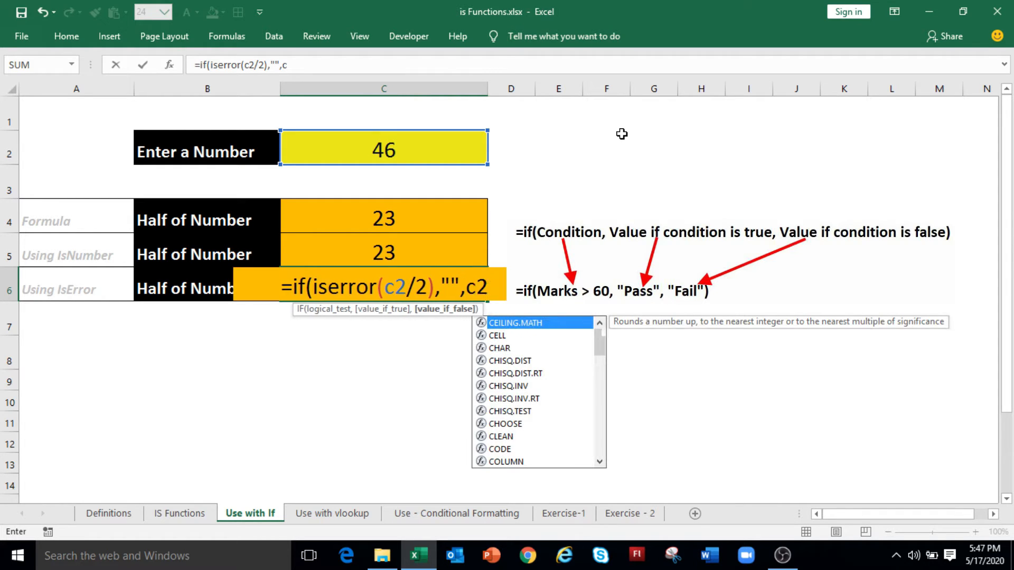
{"action": "type", "text": "/2"}
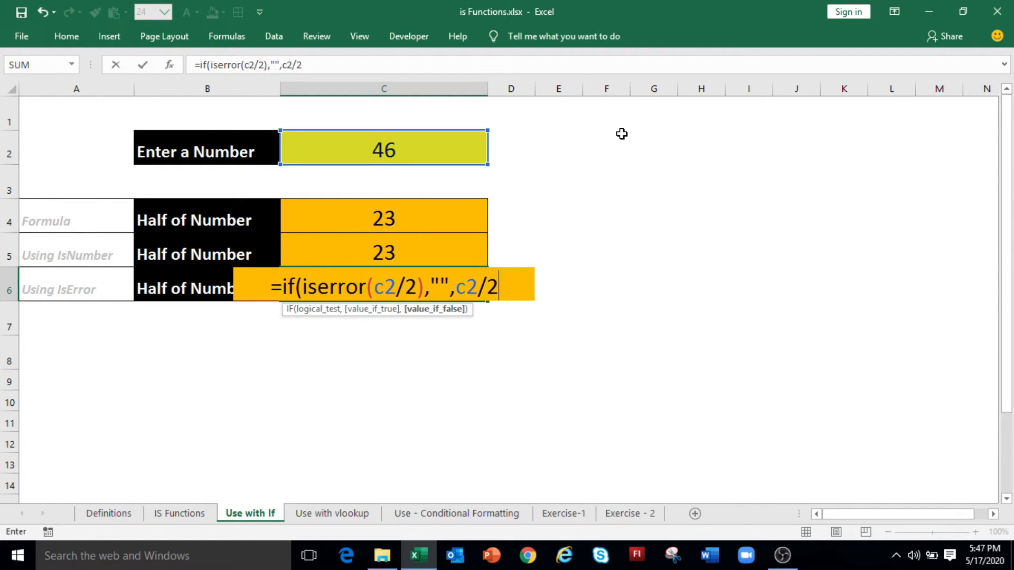
{"action": "type", "text": ")"}
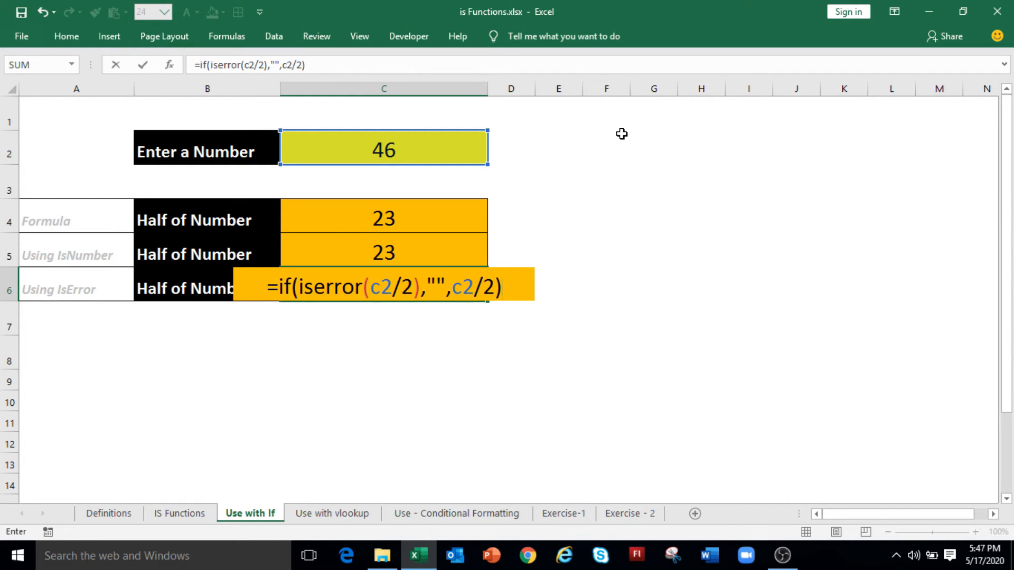
{"action": "key", "text": "Return"}
Replace the input in cell C2 with the text number and check the half-of-number formulas in C4 to C6.
{"action": "key", "text": "Up"}
{"action": "key", "text": "Up"}
{"action": "key", "text": "Up"}
{"action": "key", "text": "Up"}
{"action": "key", "text": "Up"}
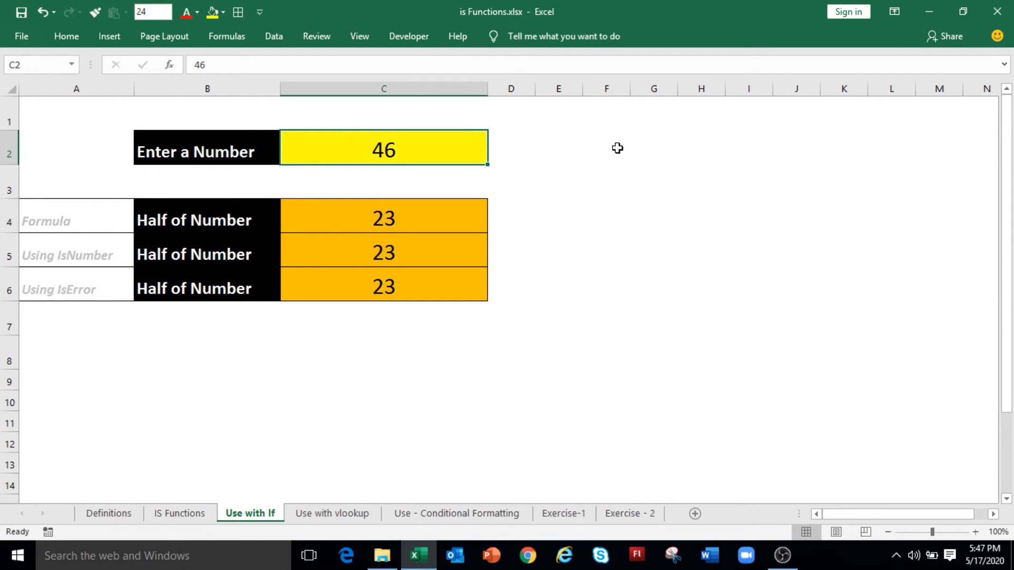
{"action": "type", "text": "number"}
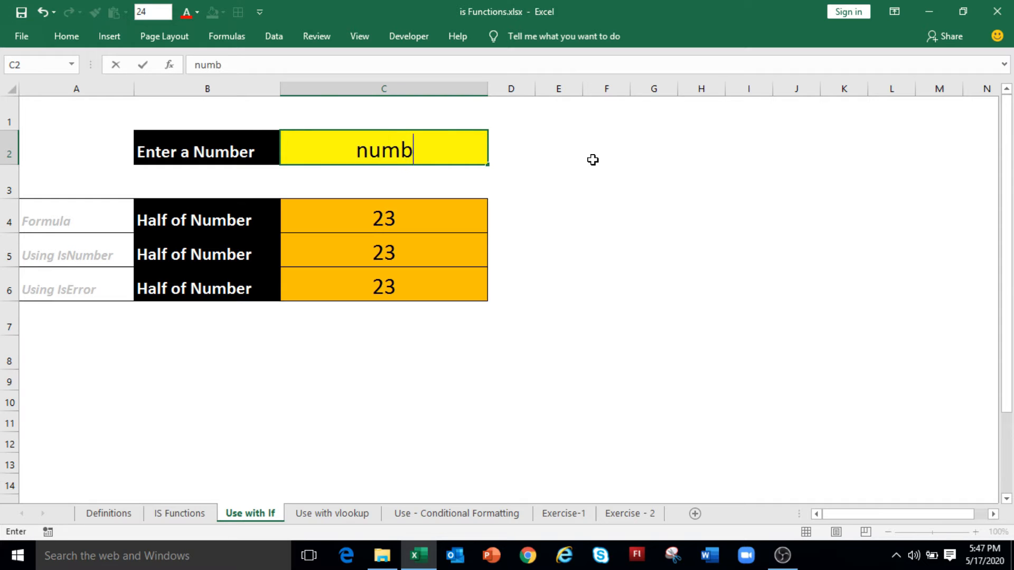
{"action": "key", "text": "Return"}
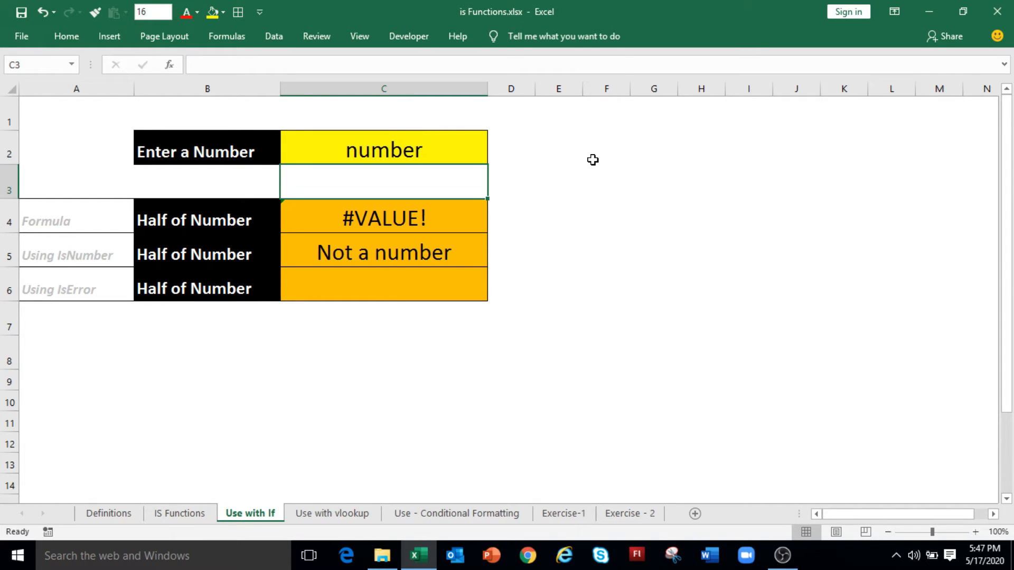
{"action": "key", "text": "Down"}
{"action": "key", "text": "Down"}
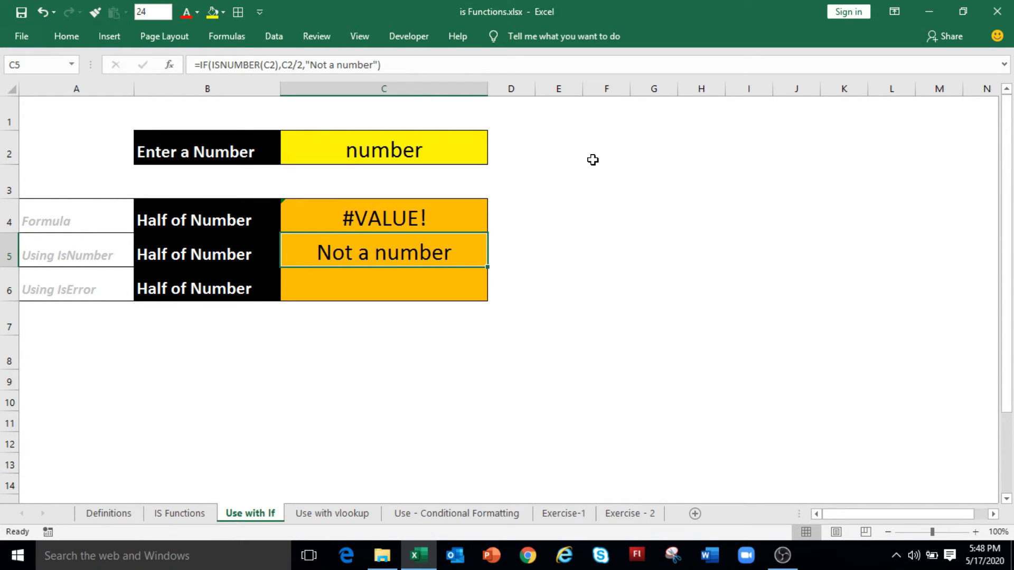
{"action": "key", "text": "Down"}
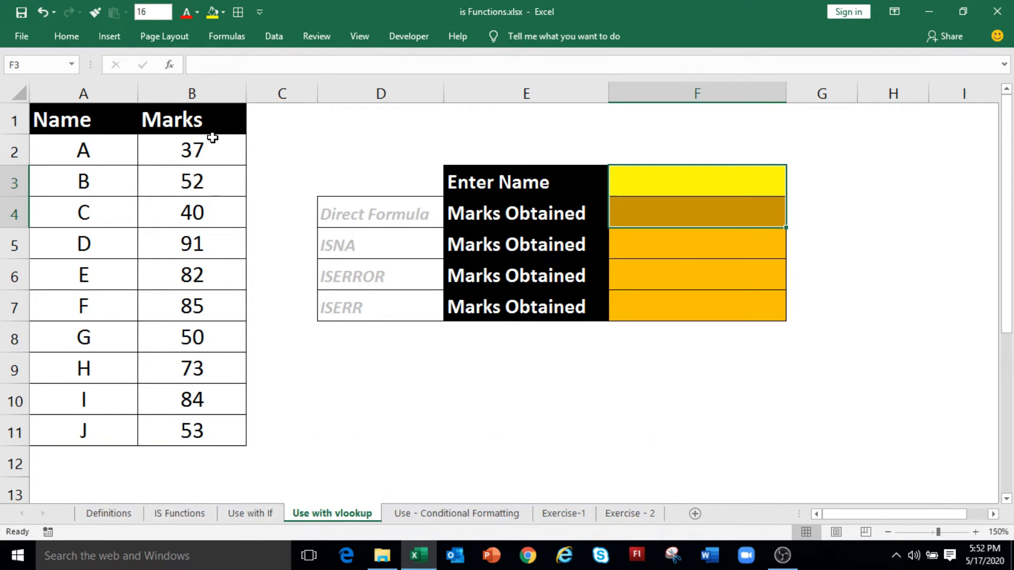
On the Use with vlookup sheet, enter the name A in F3 and =VLOOKUP(F3,A1:B11,2,0) in F4, the Direct Formula row.
{"action": "left_click", "coordinate": [704, 179]}
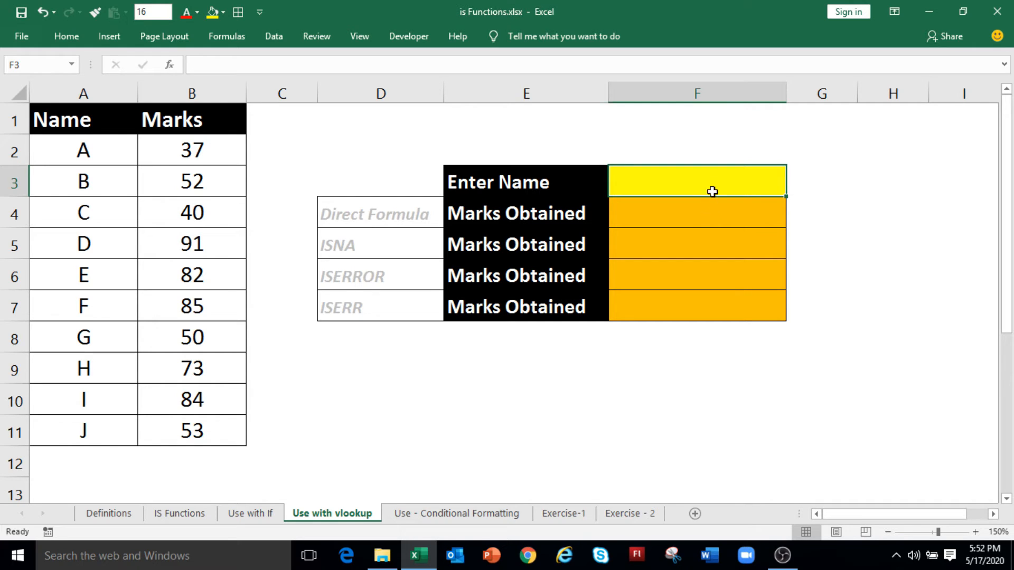
{"action": "type", "text": "A"}
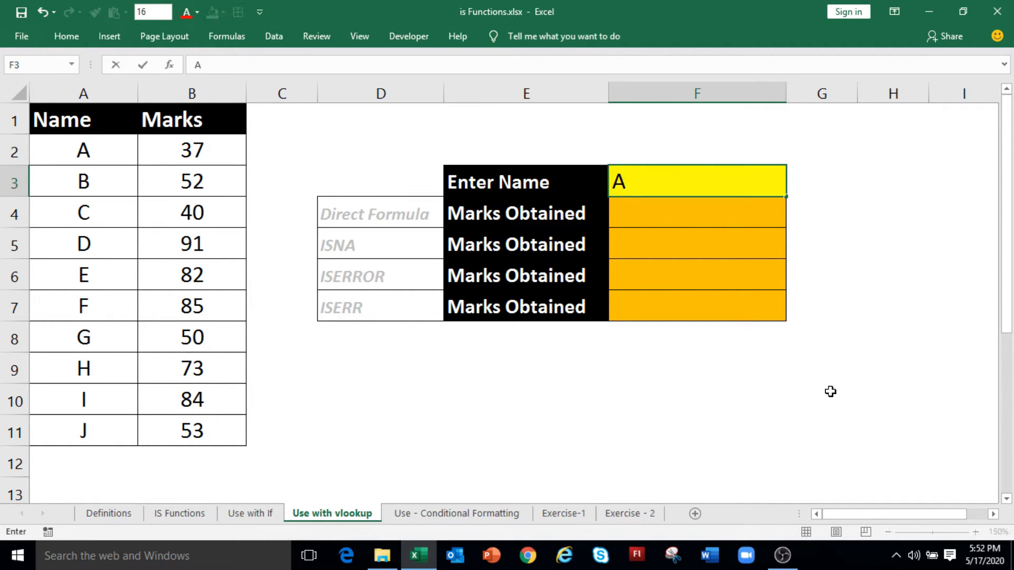
{"action": "key", "text": "Return"}
{"action": "type", "text": "=vlookup(F3,A1:B11,2,0)"}
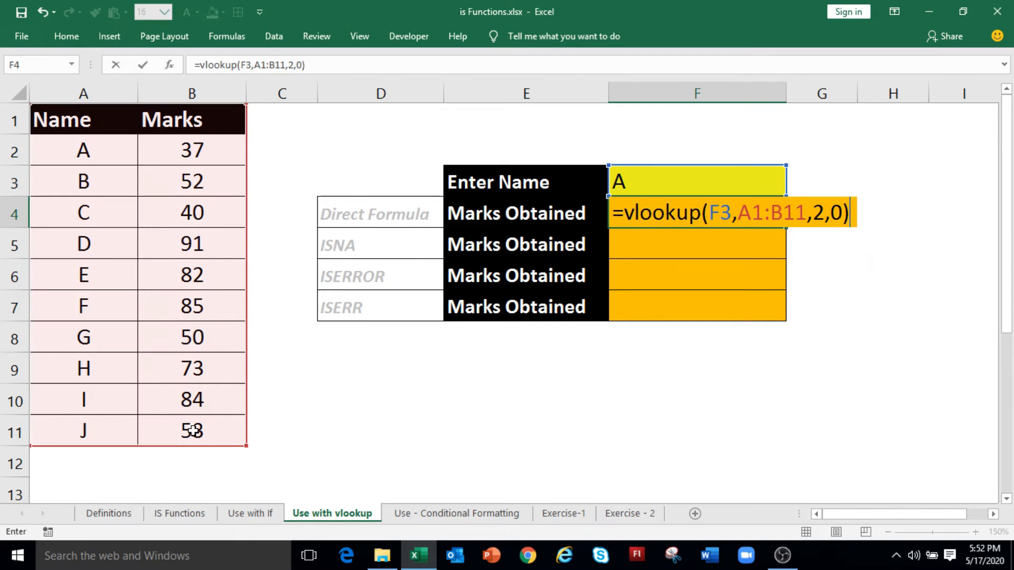
{"action": "key", "text": "Return"}
{"action": "left_click", "coordinate": [658, 220]}
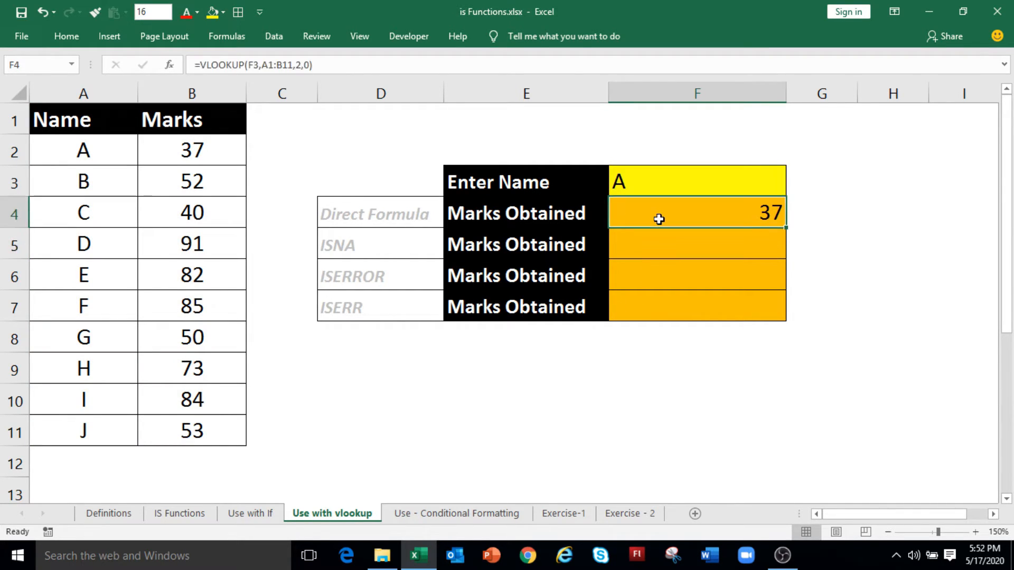
Change the lookup name in cell F3 to Z to test the direct formula with an unlisted name.
{"action": "left_click", "coordinate": [662, 184]}
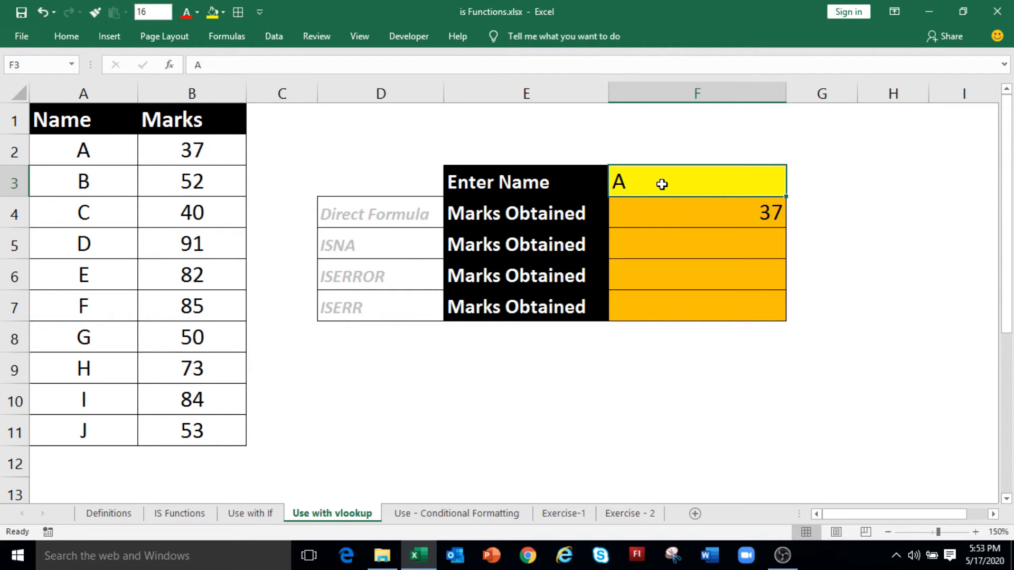
{"action": "type", "text": "Z"}
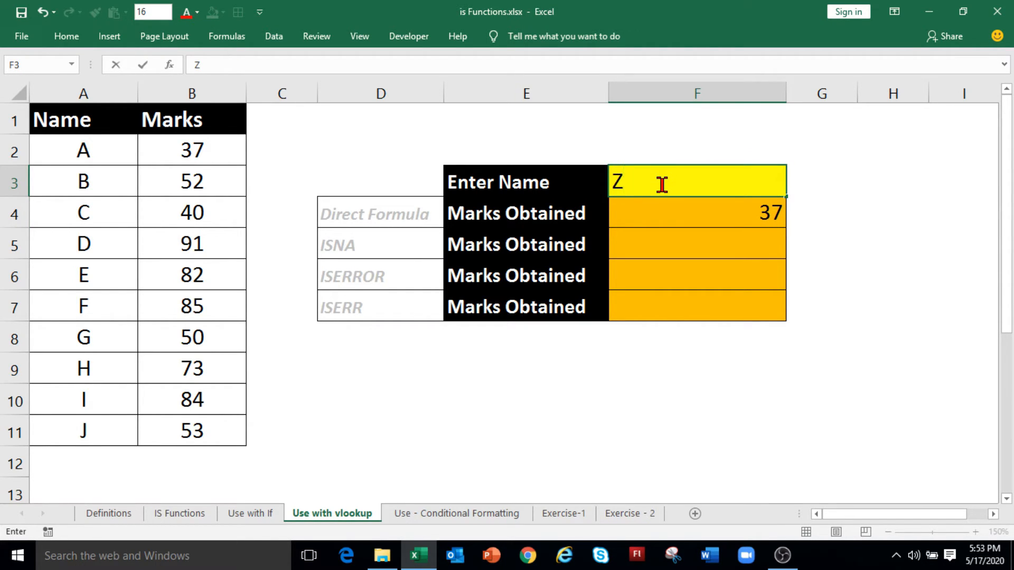
{"action": "key", "text": "Return"}
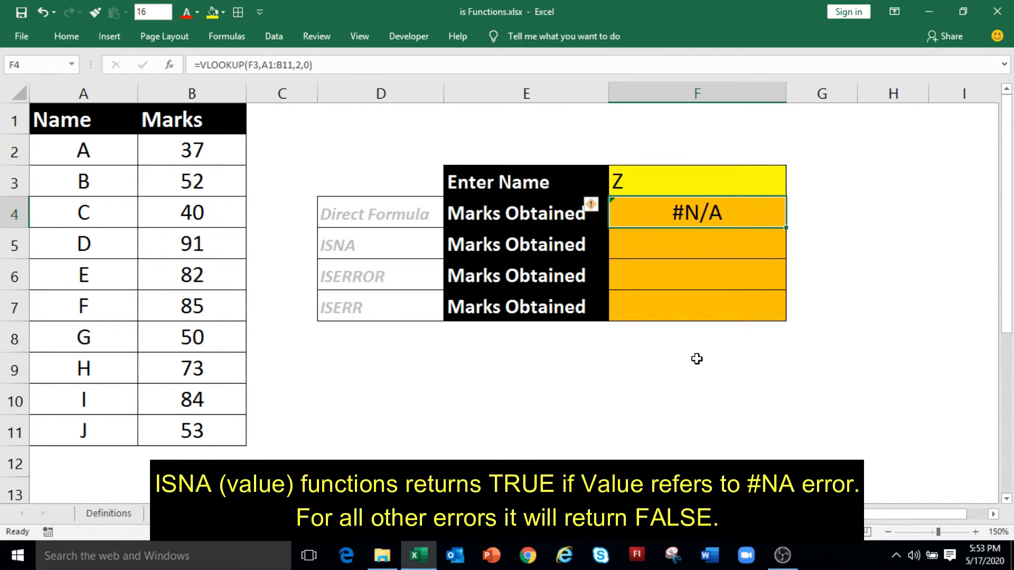
Enter =IF(ISNA(VLOOKUP(F3,A1:B11,2,0)),"Not in the list",VLOOKUP(F3,A1:B11,2,0)) in cell F5, the ISNA row.
{"action": "key", "text": "Down"}
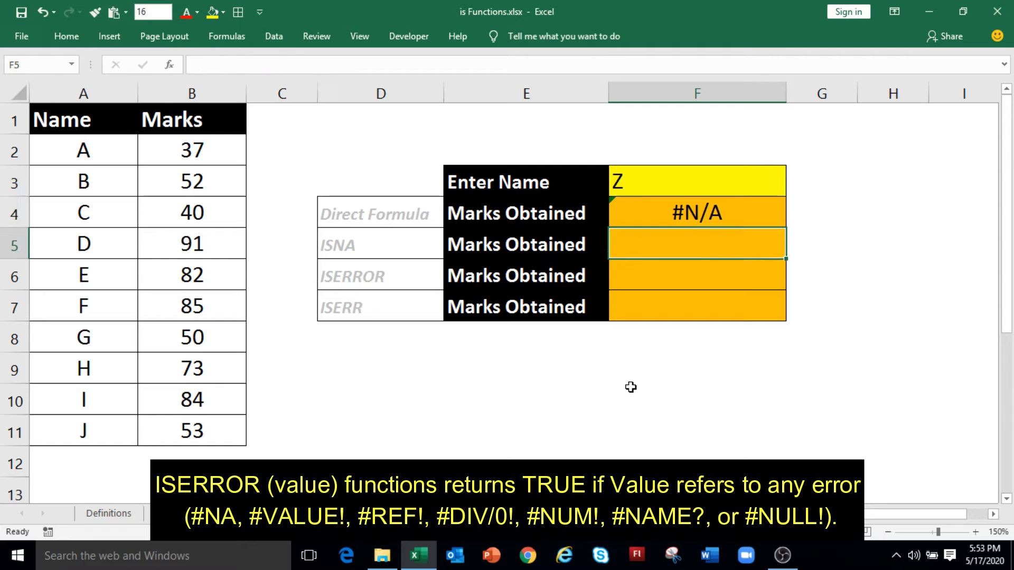
{"action": "type", "text": "="}
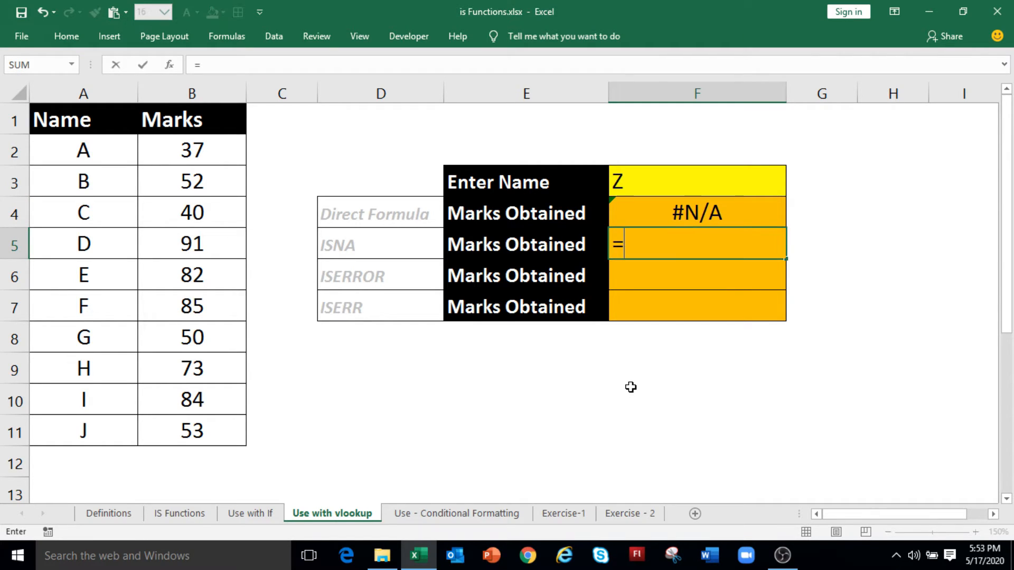
{"action": "type", "text": "if("}
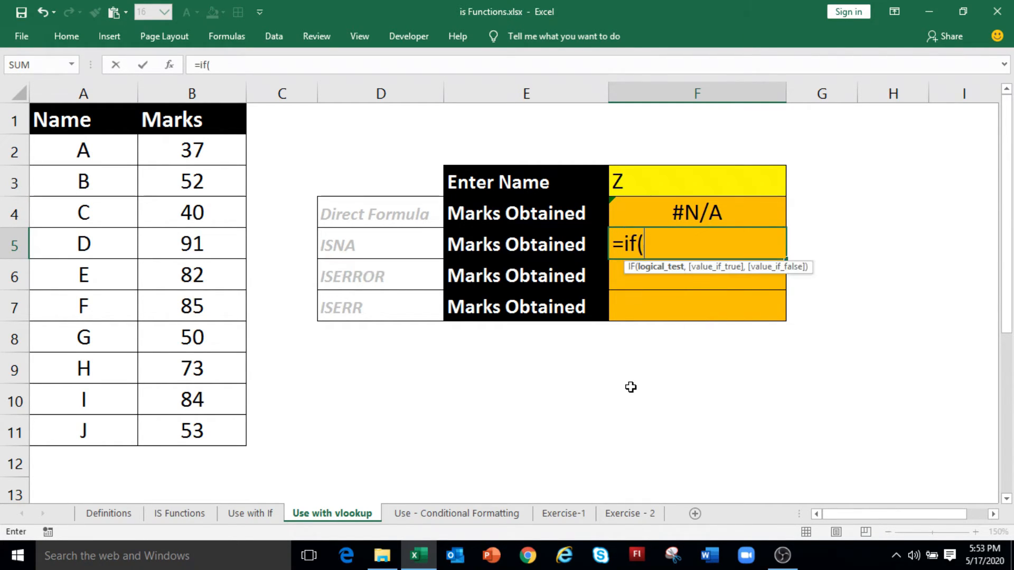
{"action": "type", "text": "isna("}
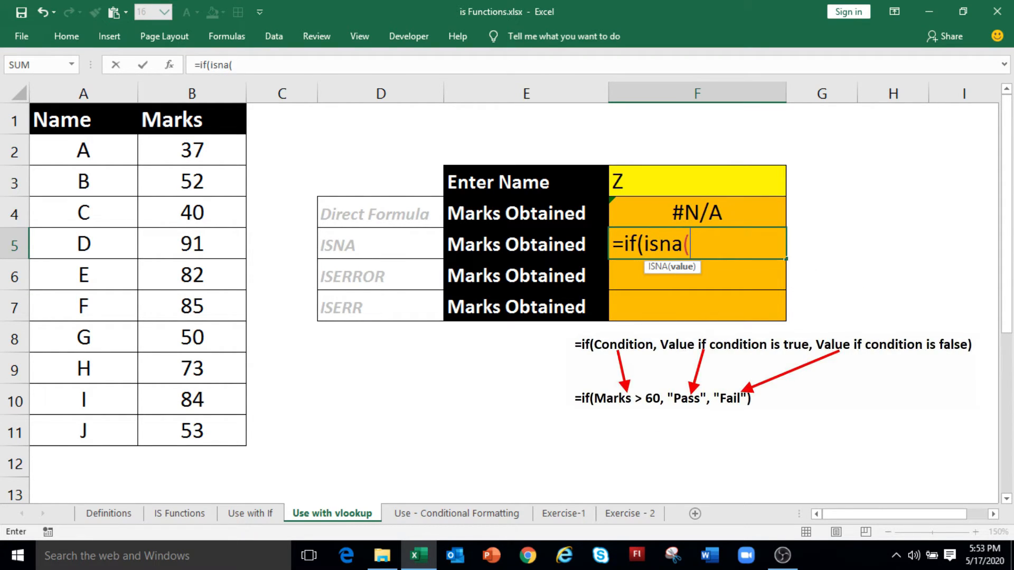
{"action": "type", "text": "VLOOKUP(F3,A1:B11,2,0)"}
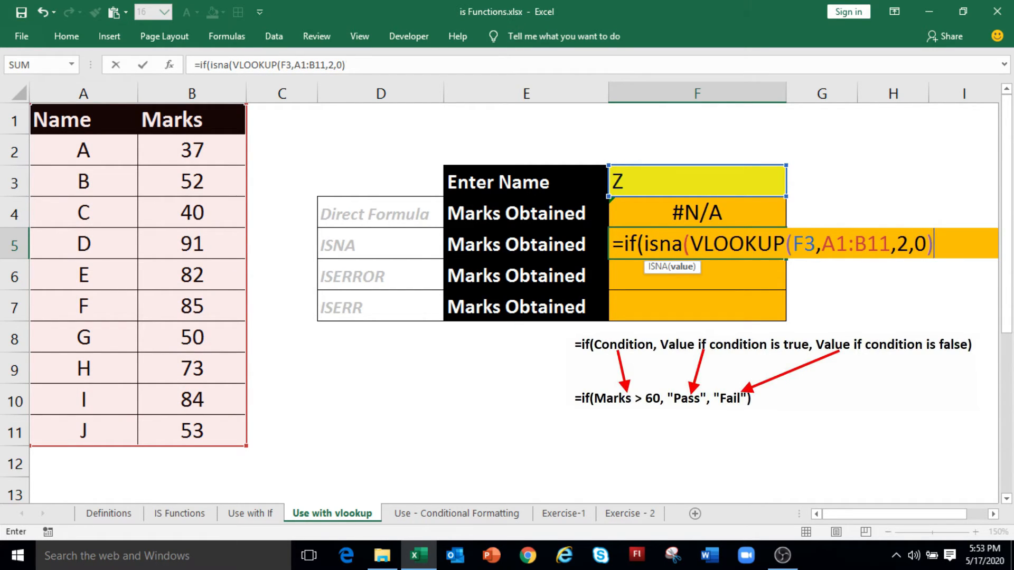
{"action": "type", "text": ")"}
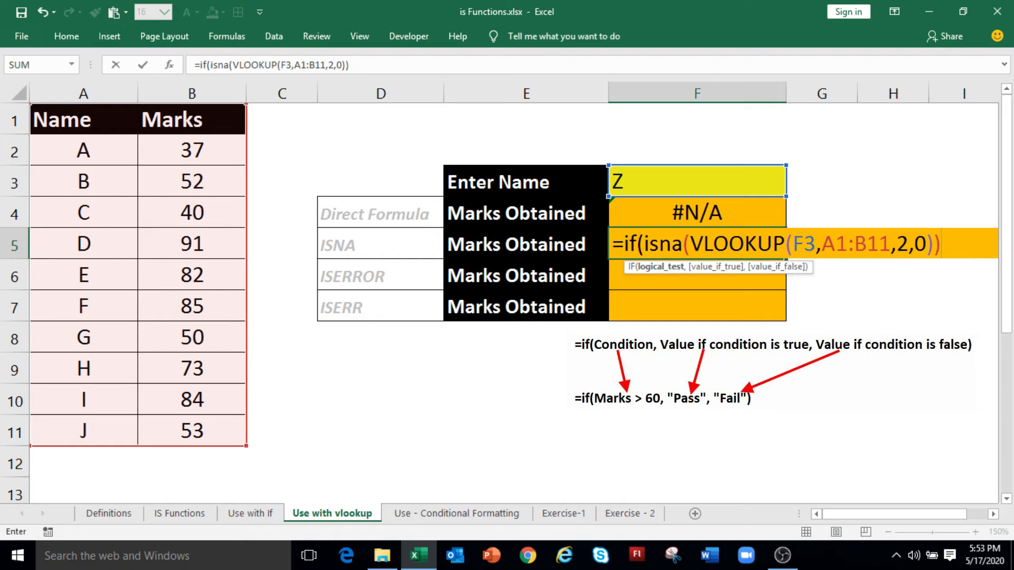
{"action": "type", "text": ","}
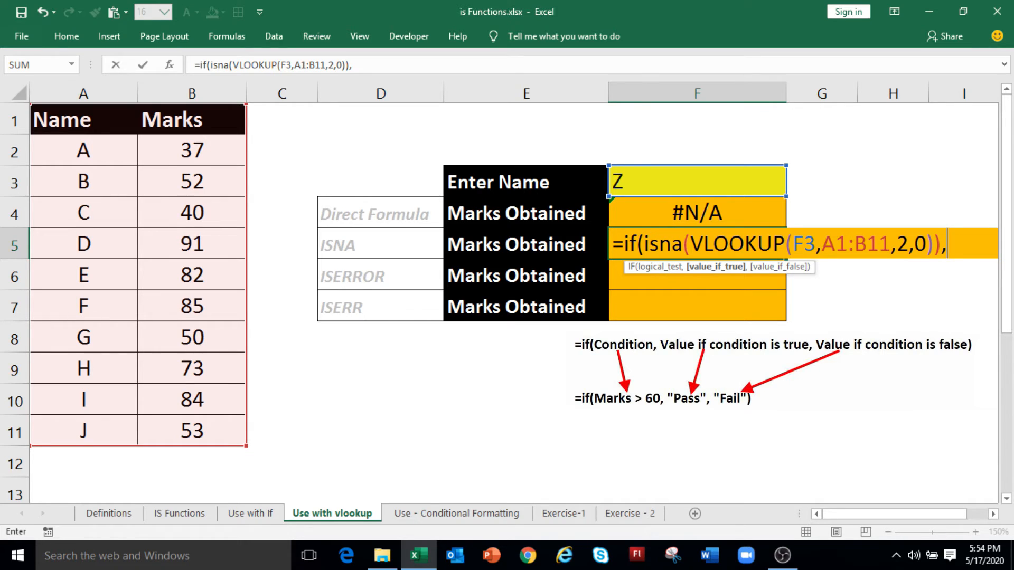
{"action": "type", "text": "\"Not in the"}
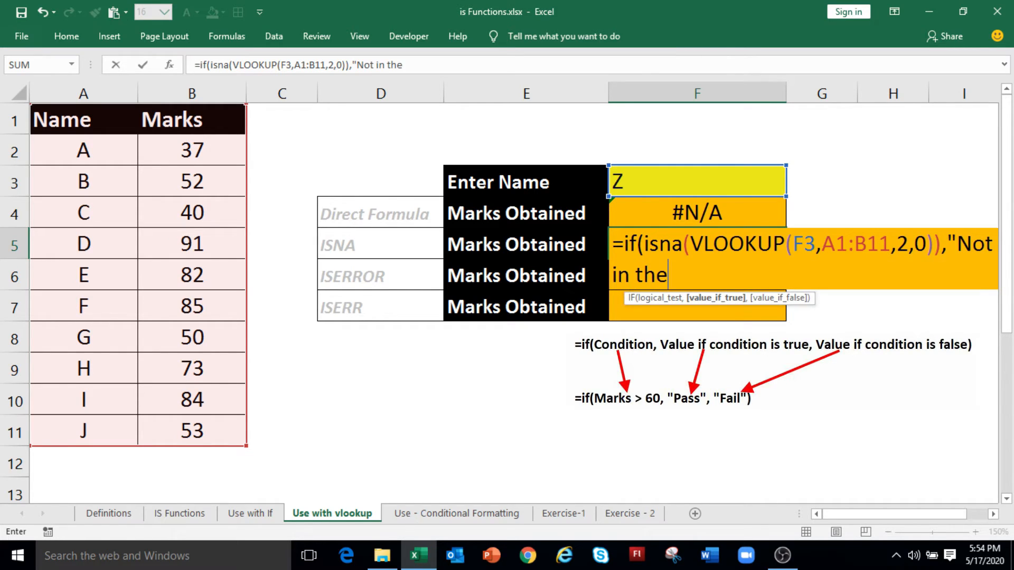
{"action": "type", "text": " list\","}
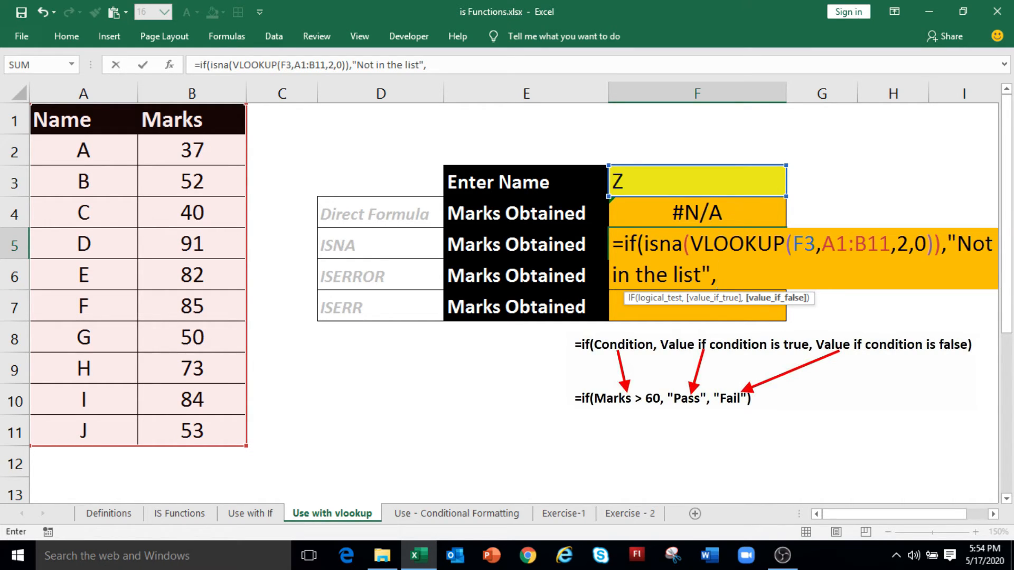
{"action": "type", "text": "VLOOKUP(F3,A1:B11,2,0)"}
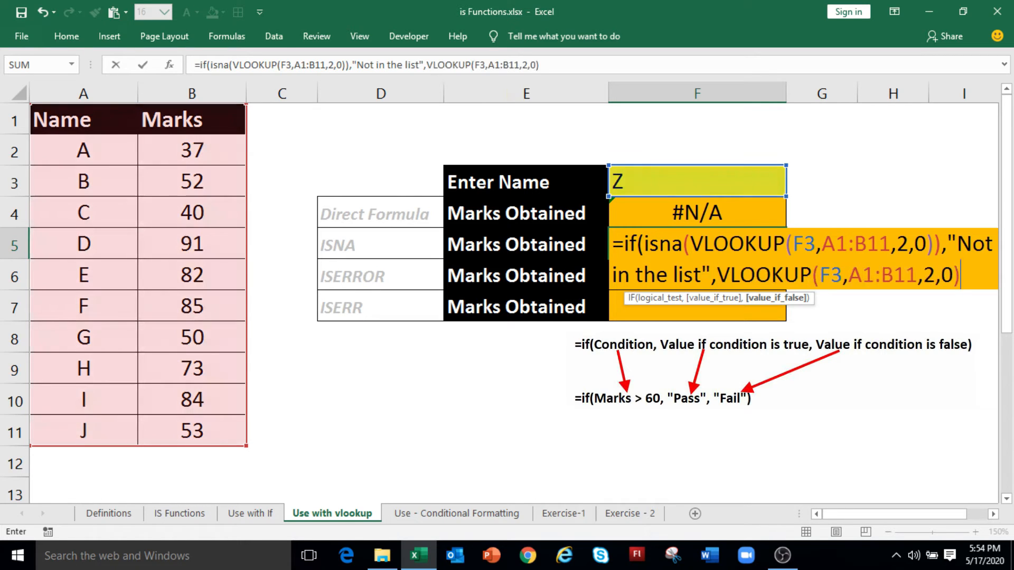
{"action": "type", "text": ")"}
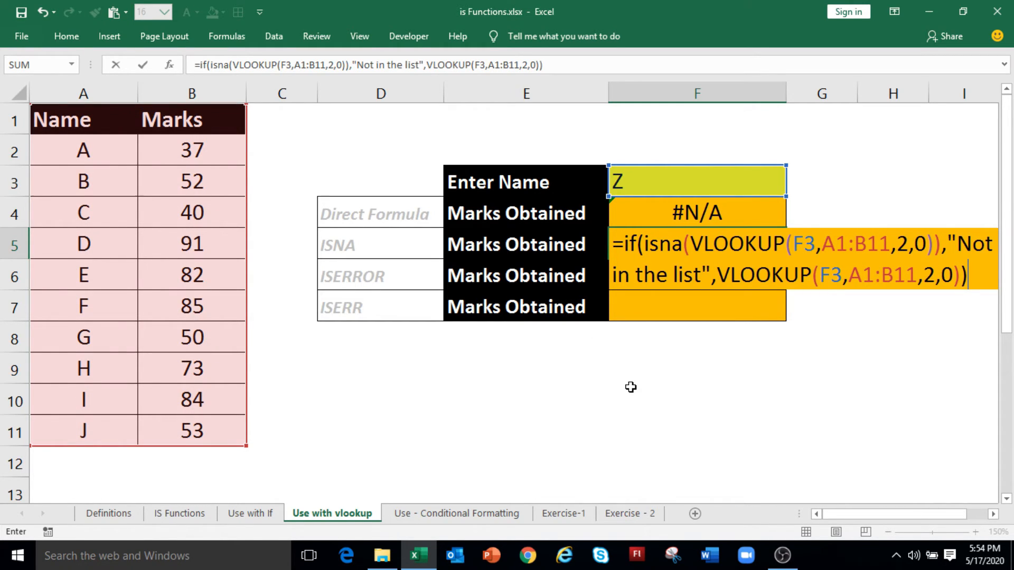
{"action": "key", "text": "ctrl+Return"}
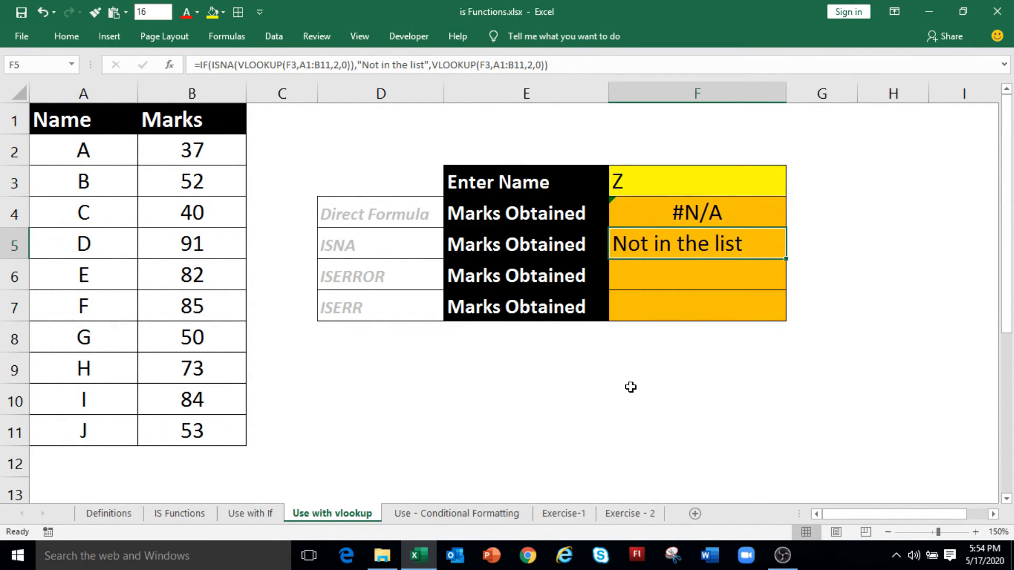
Change the lookup name in cell F3 to E and check the direct and ISNA formulas in F4 and F5.
{"action": "key", "text": "Up"}
{"action": "key", "text": "Up"}
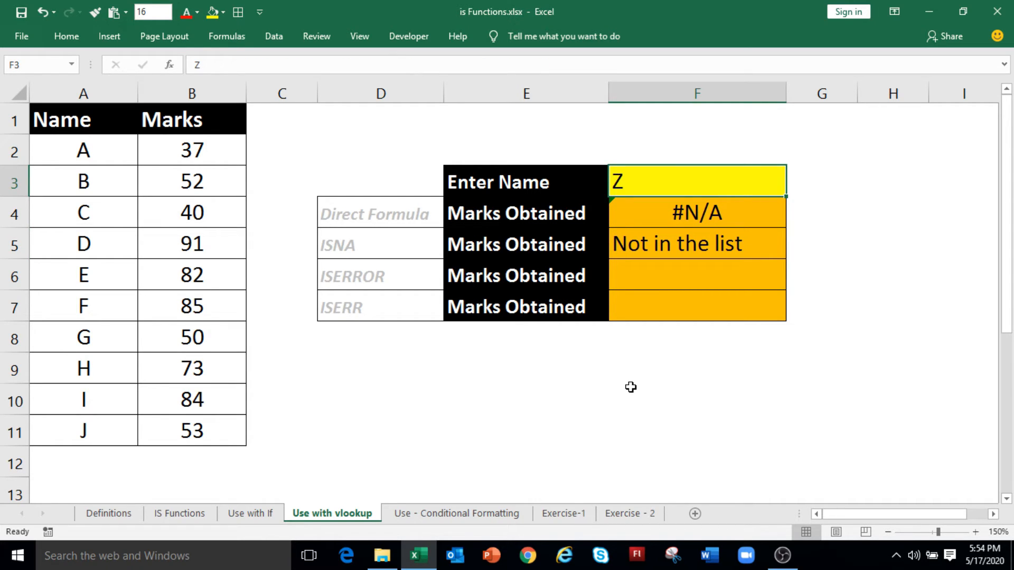
{"action": "type", "text": "E"}
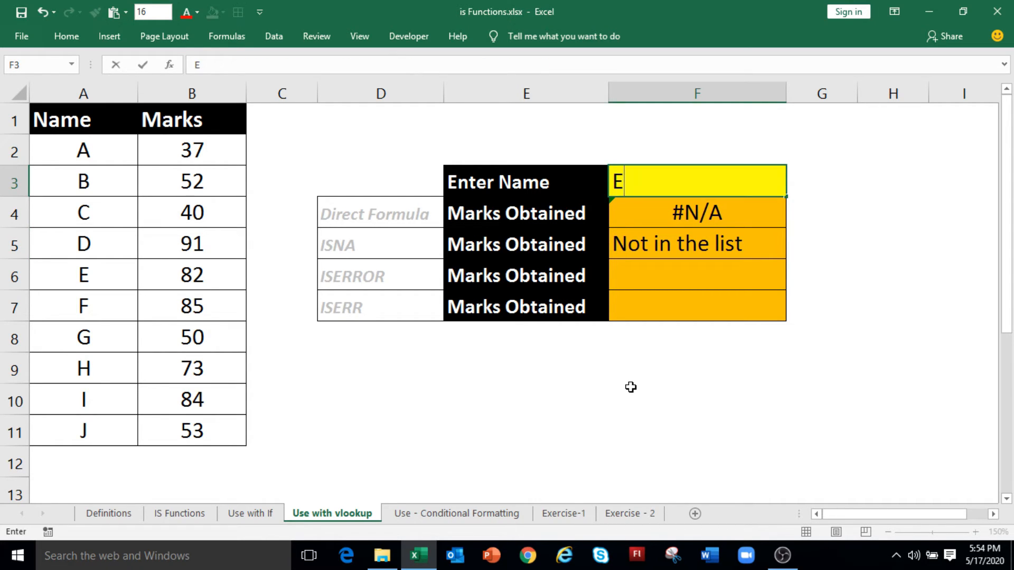
{"action": "key", "text": "Return"}
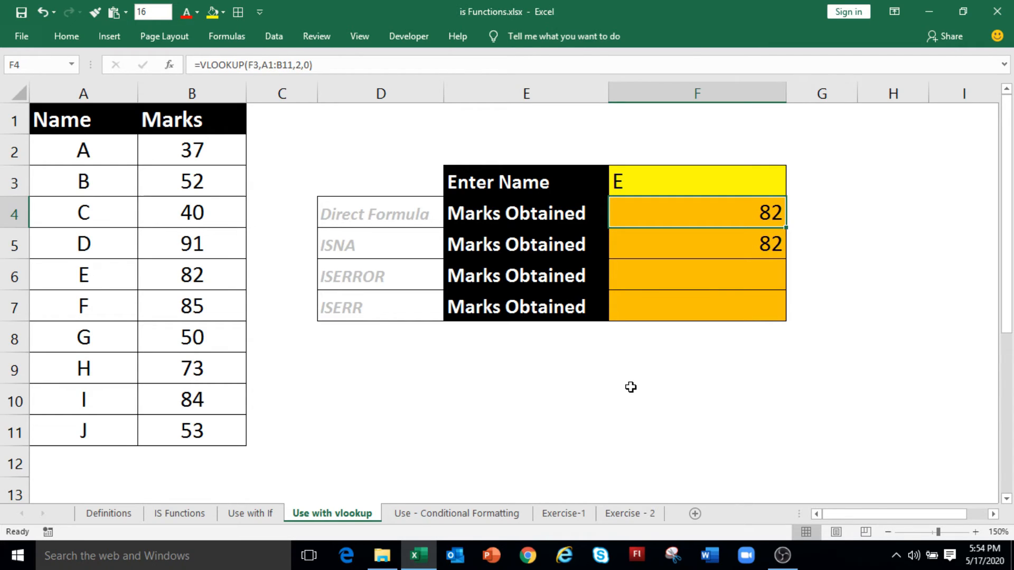
{"action": "key", "text": "Down"}
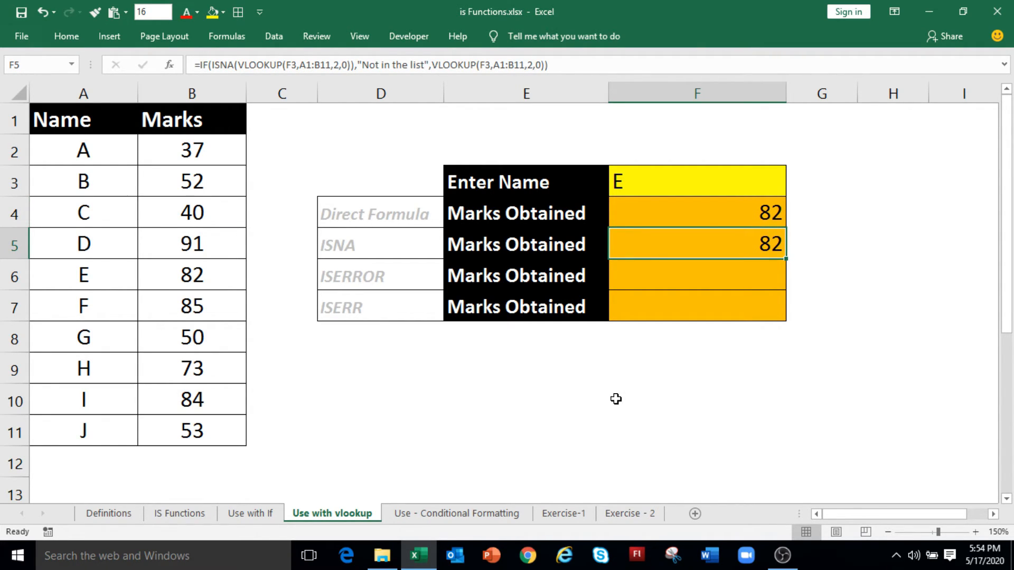
Enter =IF(ISERROR(VLOOKUP(F3,A1:B11,2,0)),"",VLOOKUP(F3,A1:B11,2,0)) in cell F6, the ISERROR row.
{"action": "key", "text": "Down"}
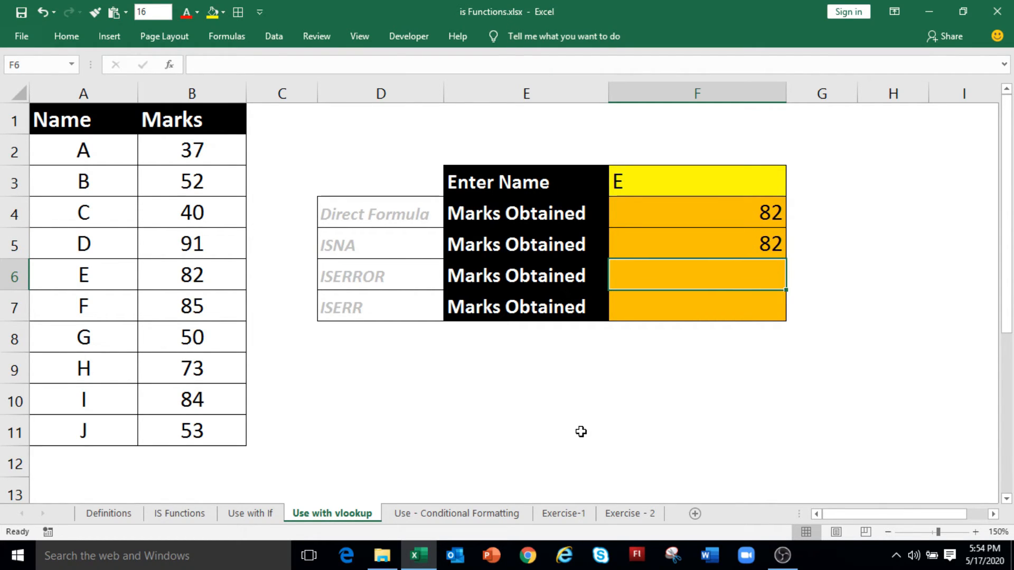
{"action": "type", "text": "=i"}
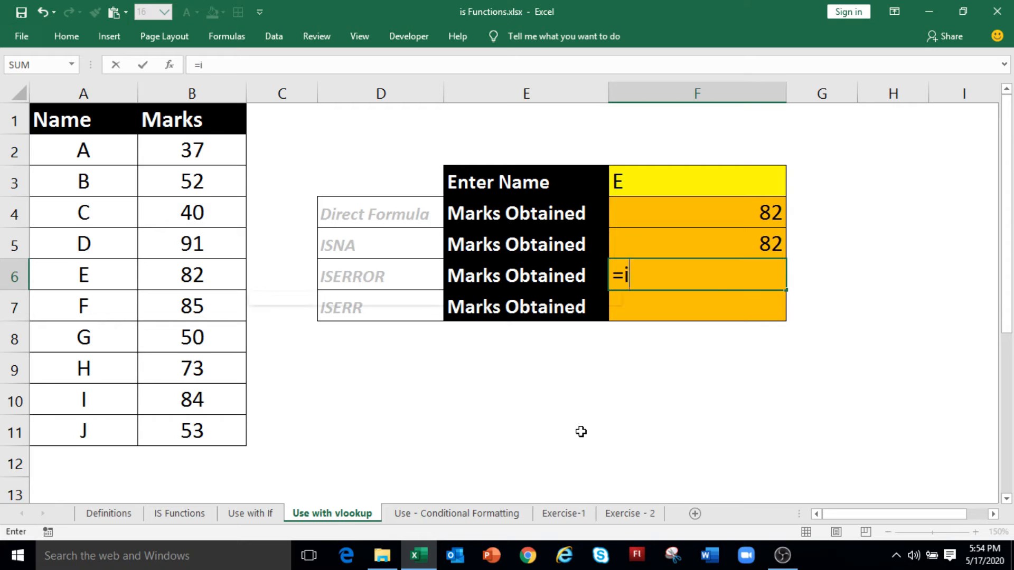
{"action": "type", "text": "f(i"}
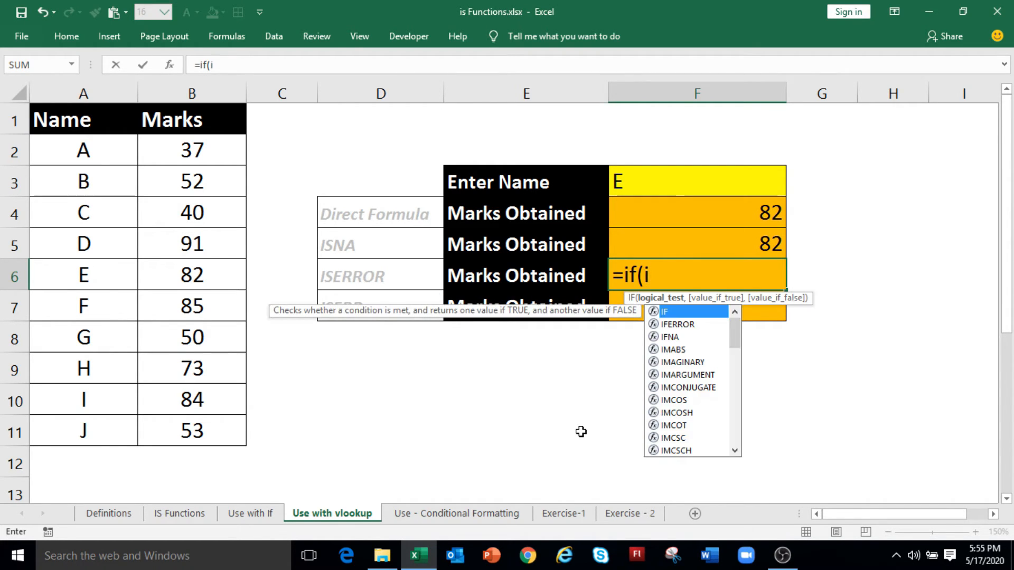
{"action": "type", "text": "sERROR"}
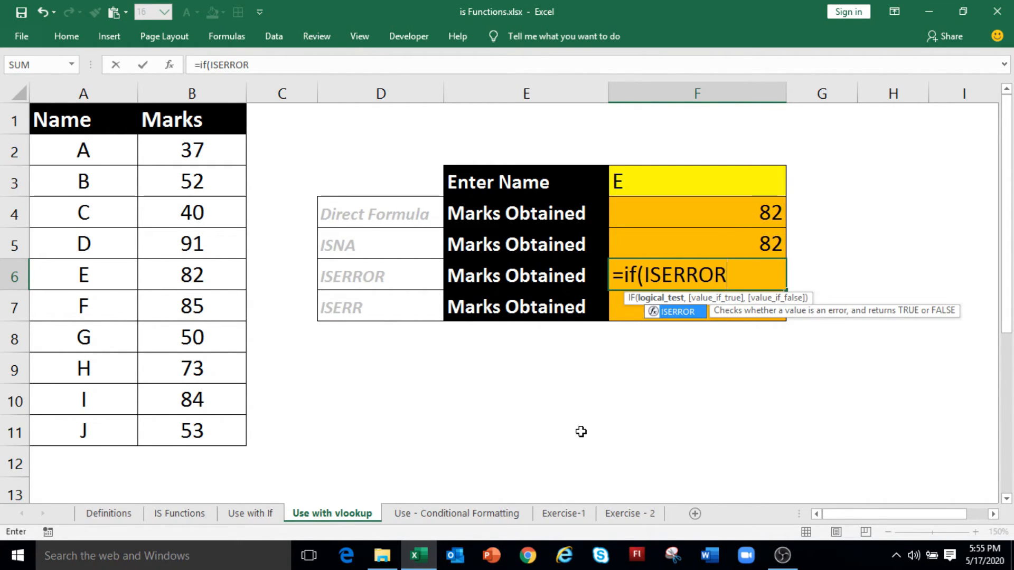
{"action": "type", "text": "("}
{"action": "type", "text": "VLOOKUP(F3,A1:B11,2,0)"}
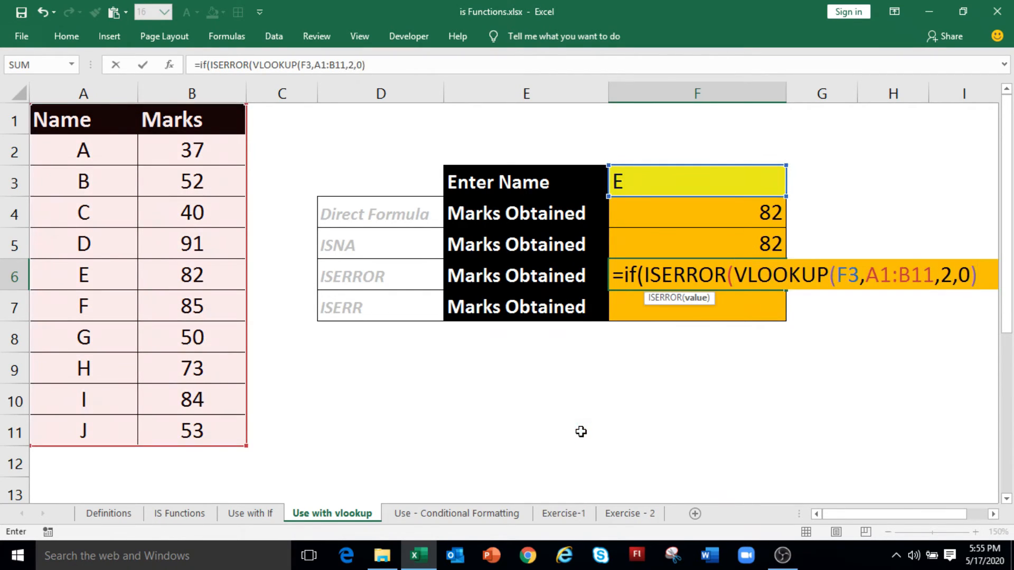
{"action": "type", "text": "),"}
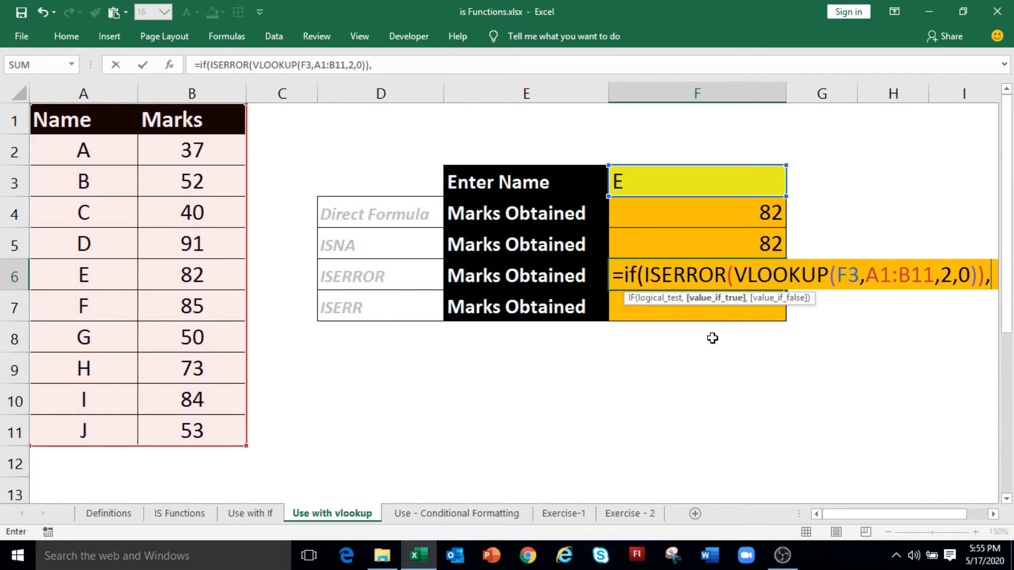
{"action": "type", "text": "\""}
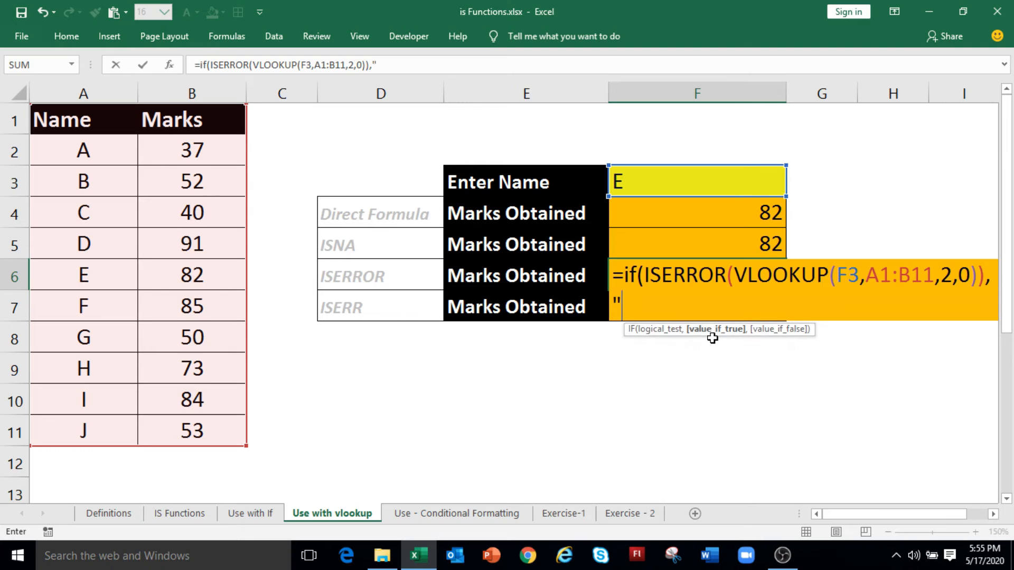
{"action": "type", "text": "\","}
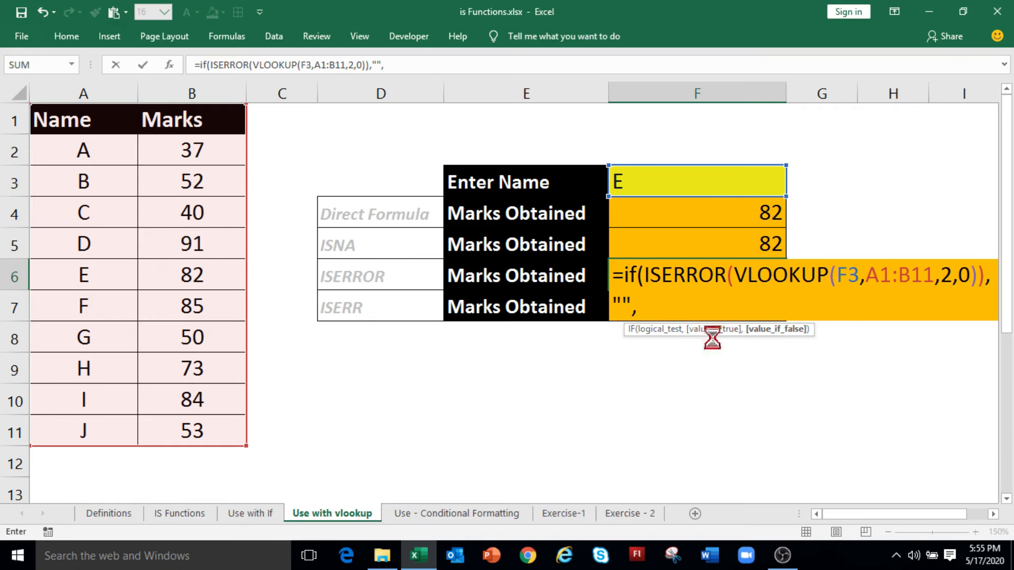
{"action": "type", "text": "VLOOKUP(F3,A1:B11,2,0)"}
{"action": "type", "text": ")"}
{"action": "key", "text": "Return"}
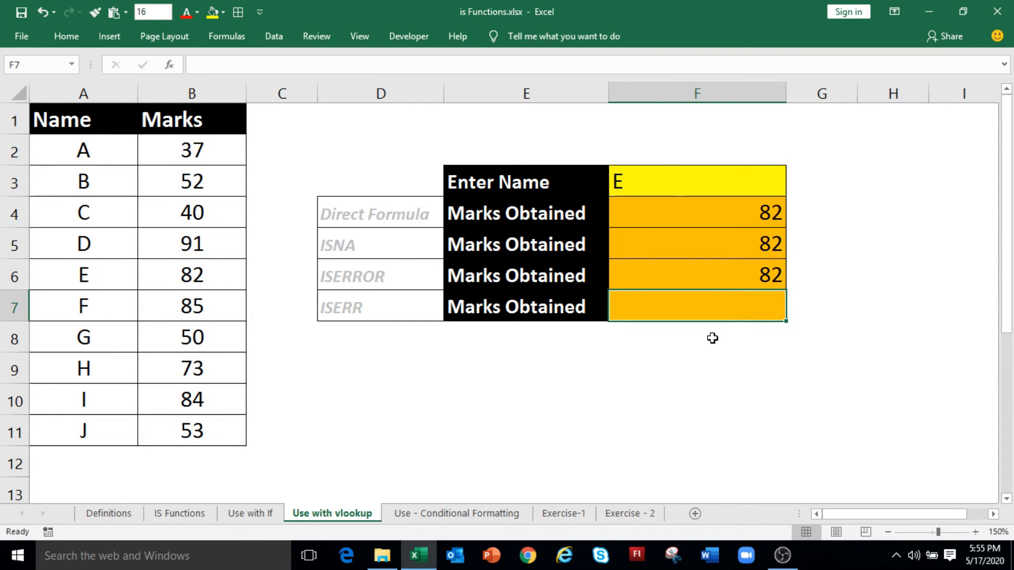
Change the lookup name in cell F3 to Y and compare the direct, ISNA and ISERROR formulas in F4 to F6.
{"action": "left_click", "coordinate": [653, 176]}
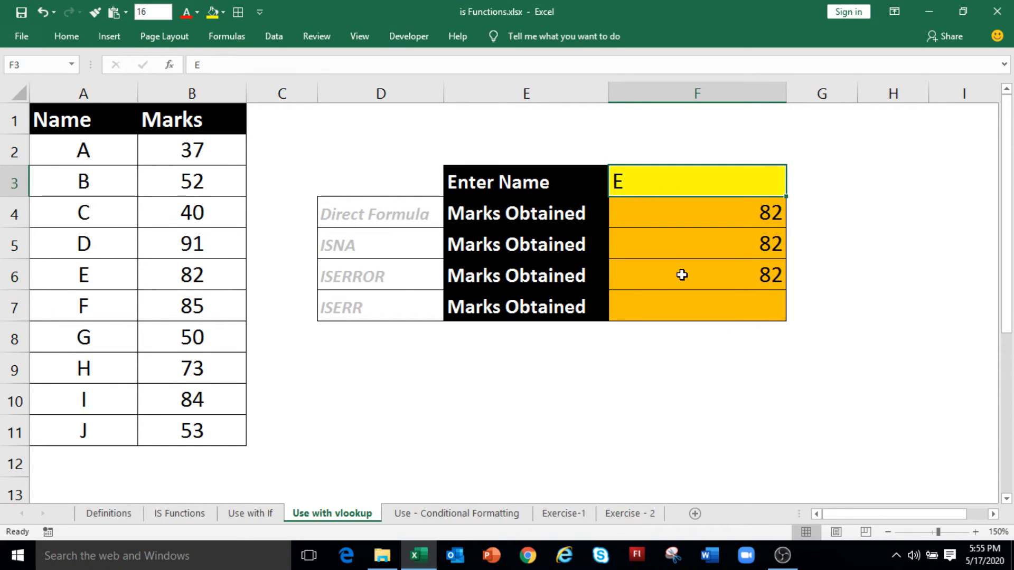
{"action": "type", "text": "Y"}
{"action": "key", "text": "Return"}
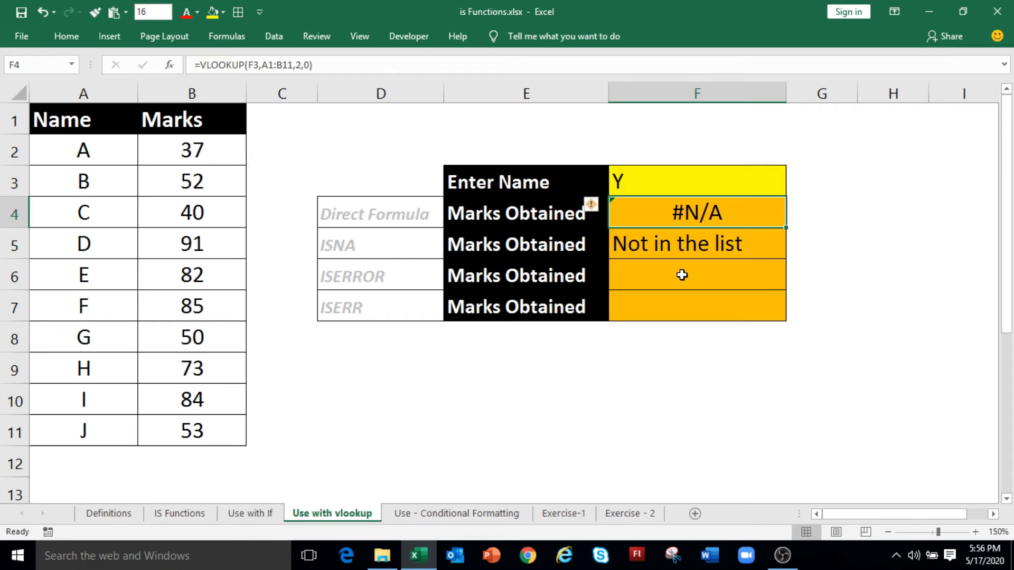
{"action": "key", "text": "Down"}
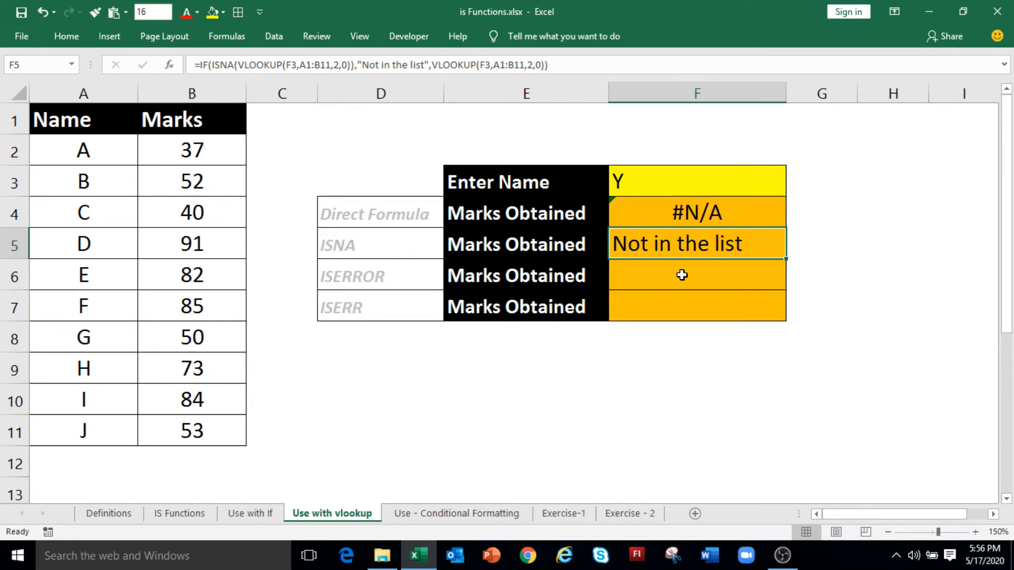
{"action": "key", "text": "Down"}
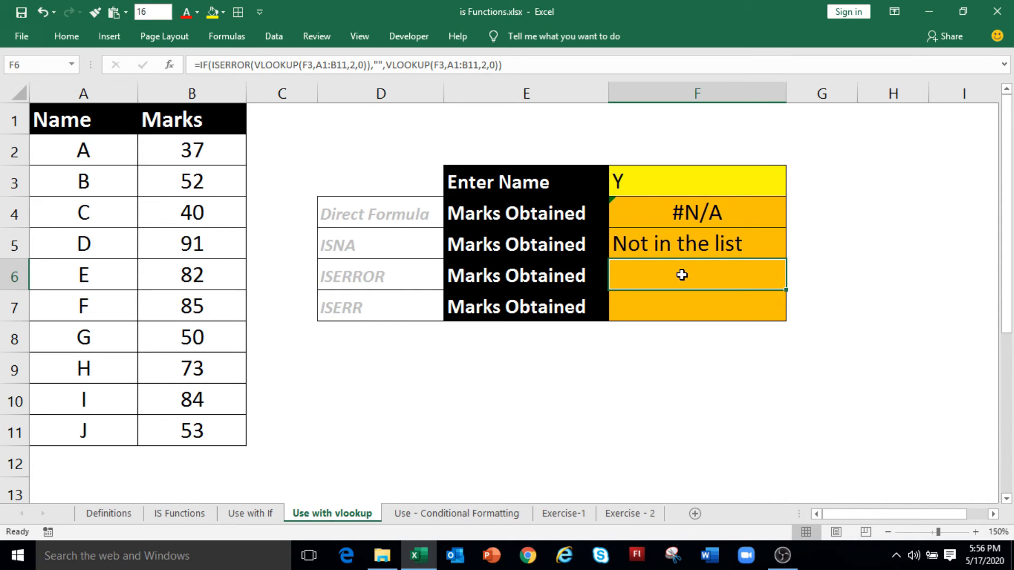
{"action": "left_click", "coordinate": [690, 214]}
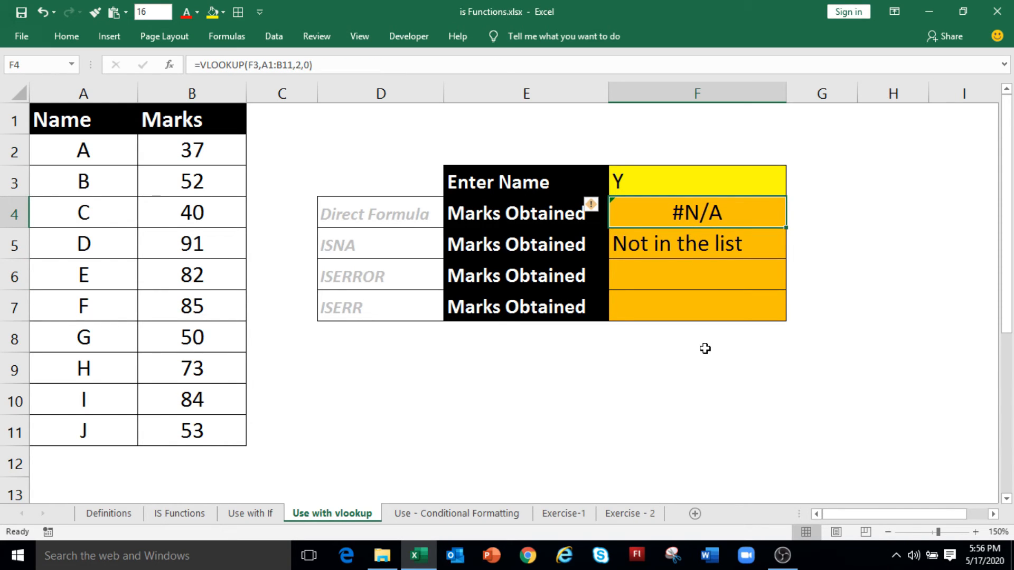
{"action": "key", "text": "Down"}
{"action": "key", "text": "Down"}
{"action": "key", "text": "Down"}
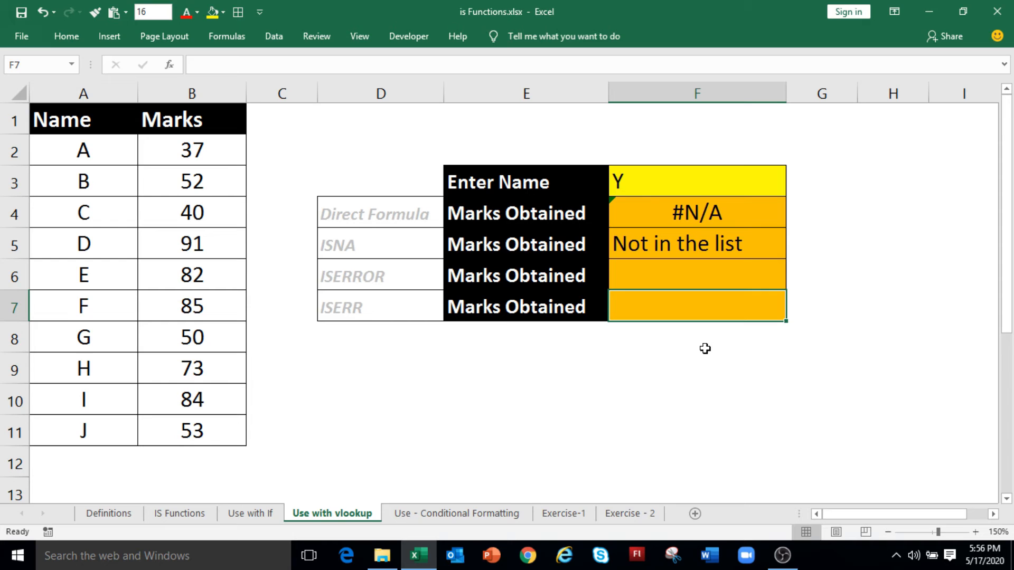
Switch to the Use - Conditional Formatting sheet.
{"action": "key", "text": "ctrl+Page_Down"}
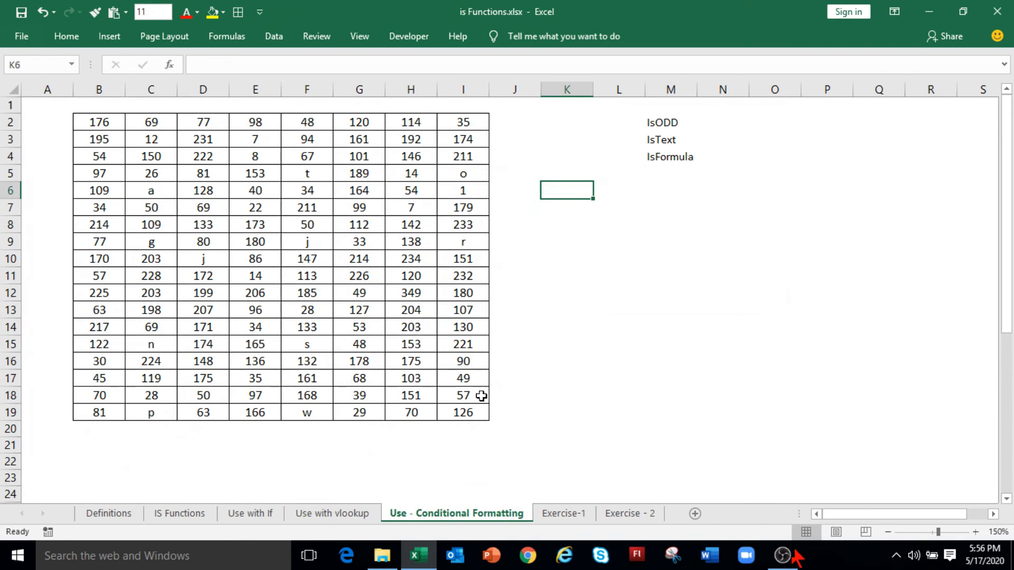
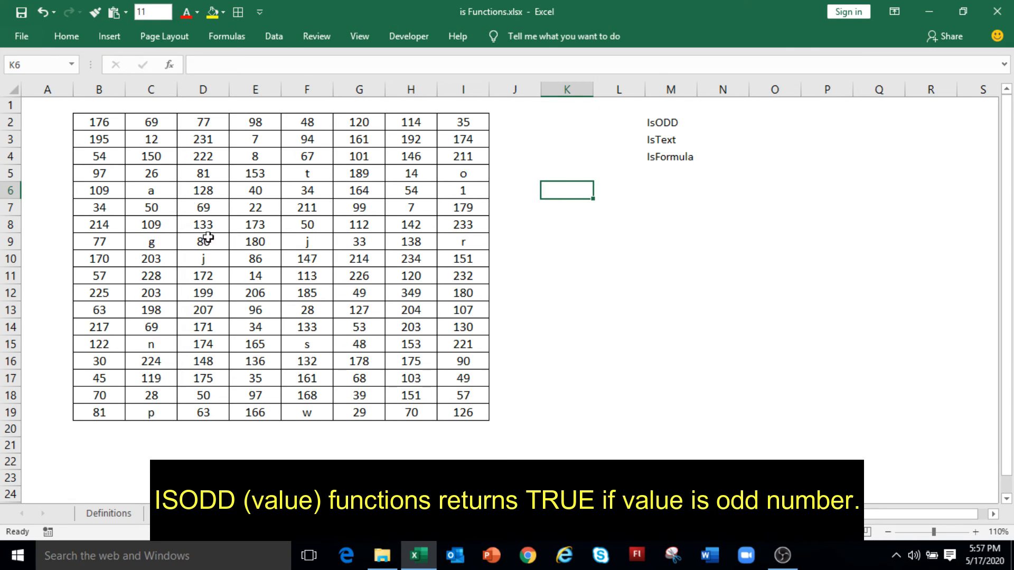
Start a formula-based conditional formatting rule for B2:I19 with the condition =isodd(B2).
{"action": "left_click_drag", "start_coordinate": [99, 125], "coordinate": [463, 413]}
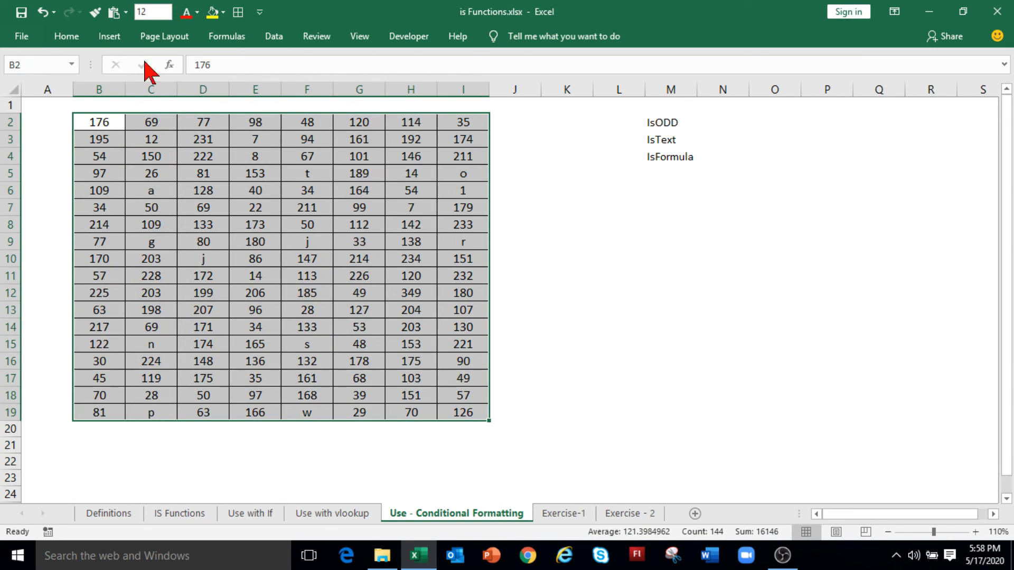
{"action": "left_click", "coordinate": [78, 42]}
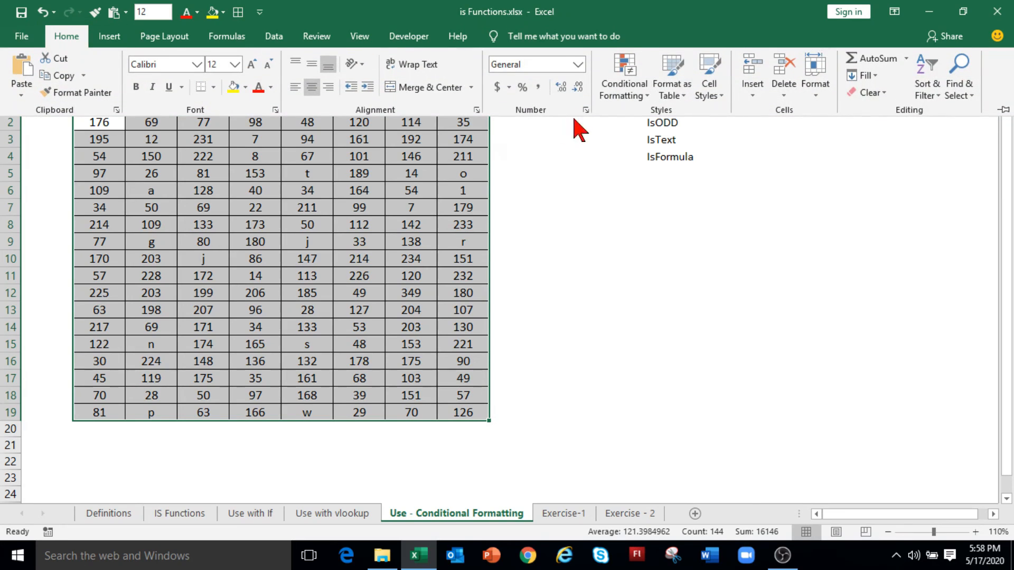
{"action": "left_click", "coordinate": [631, 95]}
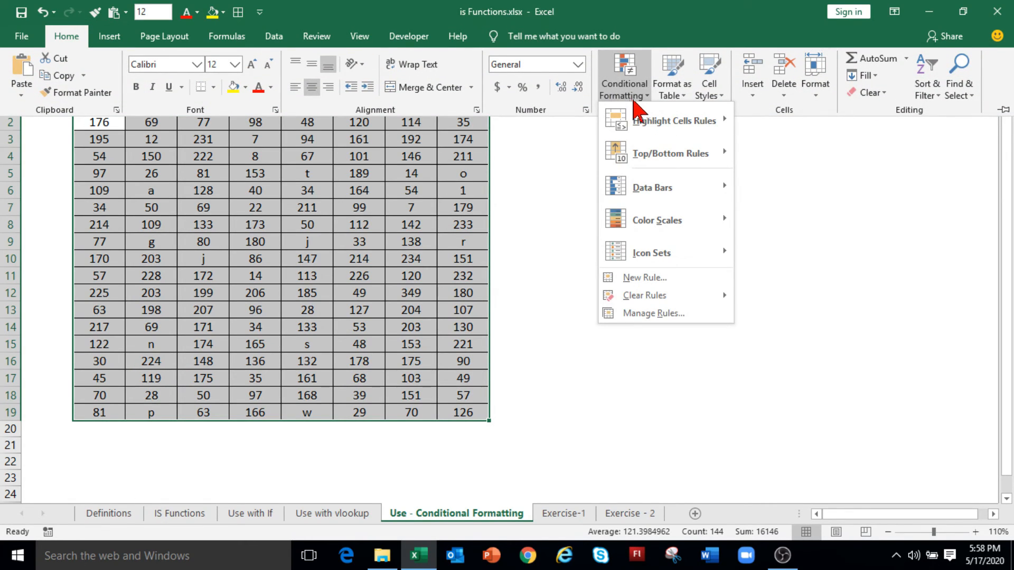
{"action": "left_click", "coordinate": [654, 279]}
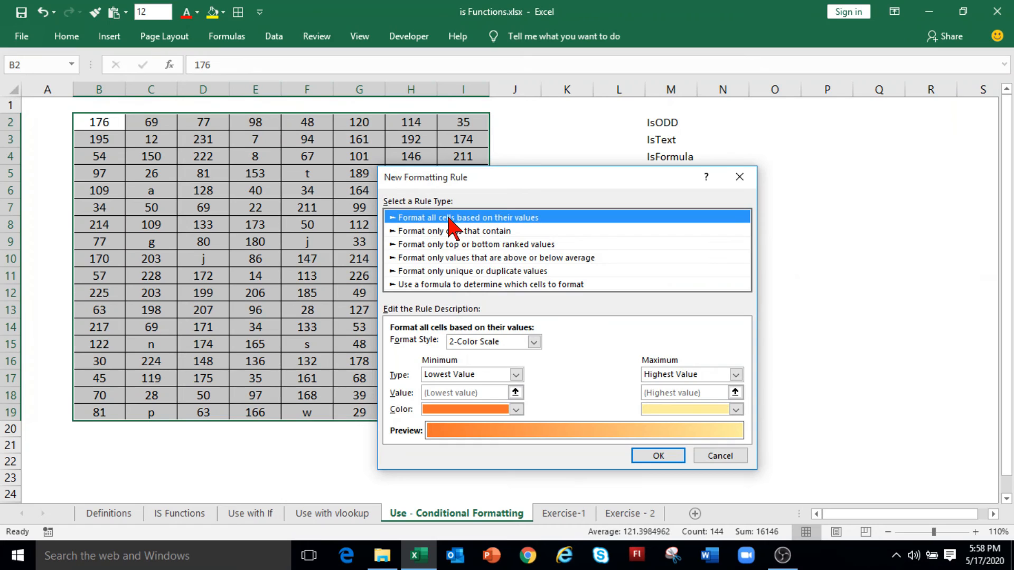
{"action": "left_click", "coordinate": [446, 284]}
{"action": "left_click", "coordinate": [421, 345]}
{"action": "type", "text": "=iso"}
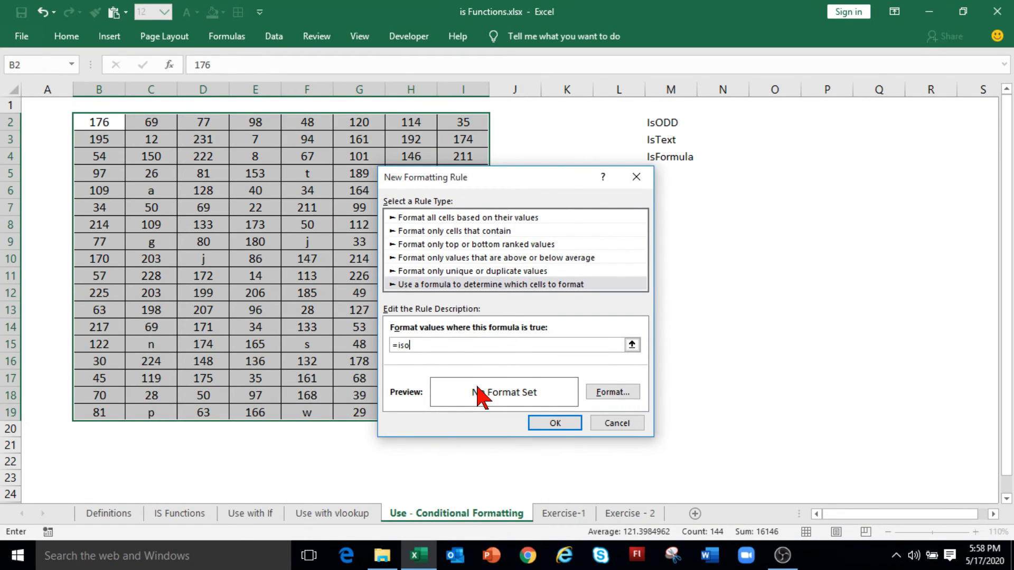
{"action": "type", "text": "dd("}
{"action": "type", "text": "B2)"}
Give the ISODD rule a red font and a yellow fill and apply it to the range.
{"action": "left_click", "coordinate": [622, 394]}
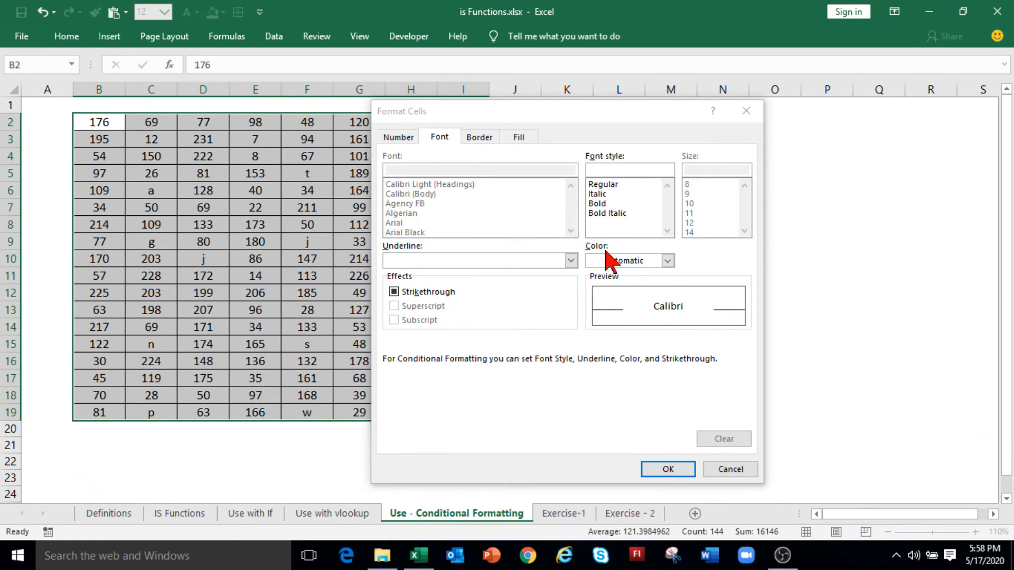
{"action": "left_click", "coordinate": [625, 261]}
{"action": "left_click", "coordinate": [606, 393]}
{"action": "left_click", "coordinate": [520, 138]}
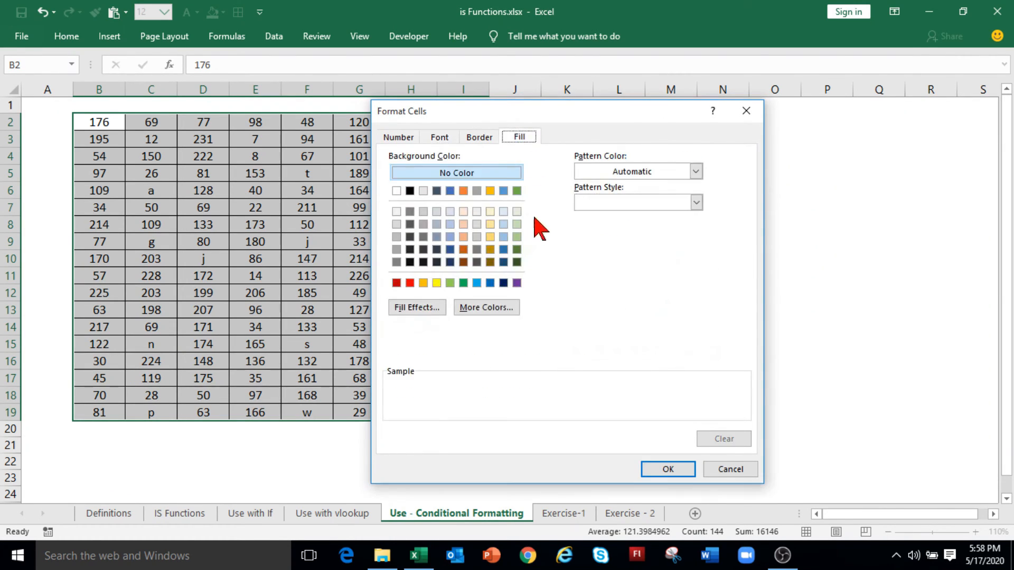
{"action": "left_click", "coordinate": [437, 283]}
{"action": "left_click", "coordinate": [668, 469]}
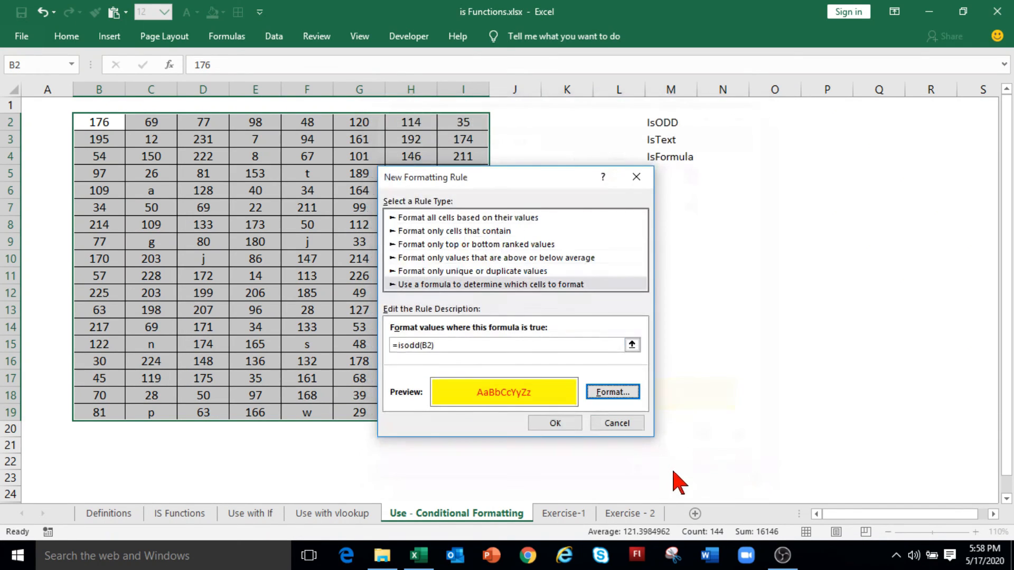
{"action": "left_click", "coordinate": [558, 423]}
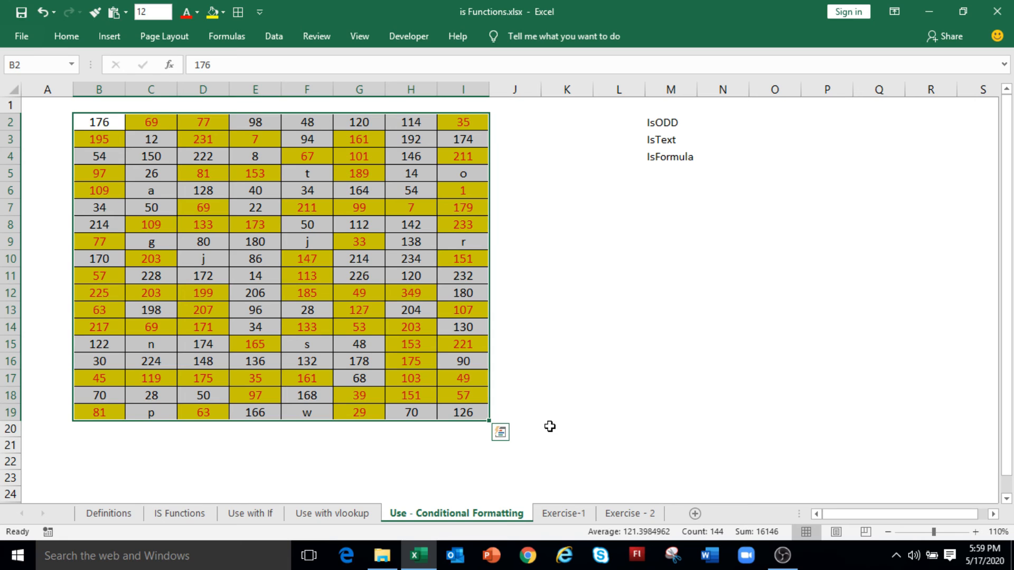
Undo the ISODD conditional formatting and deselect the number table.
{"action": "key", "text": "ctrl+z"}
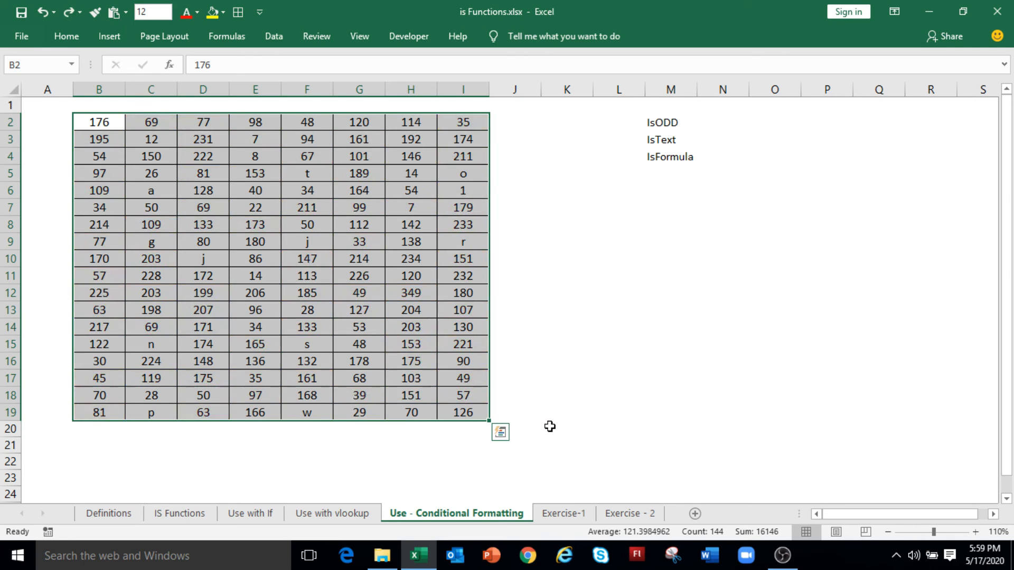
{"action": "left_click", "coordinate": [576, 392]}
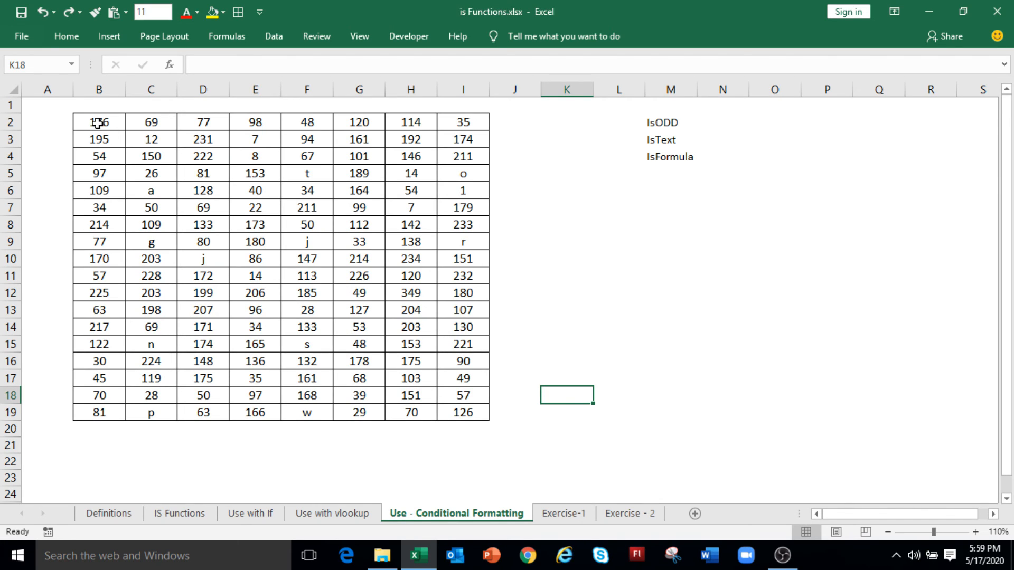
Start a formula-based conditional formatting rule for B2:I19 with the condition =istext(B2).
{"action": "left_click_drag", "start_coordinate": [98, 122], "coordinate": [463, 410]}
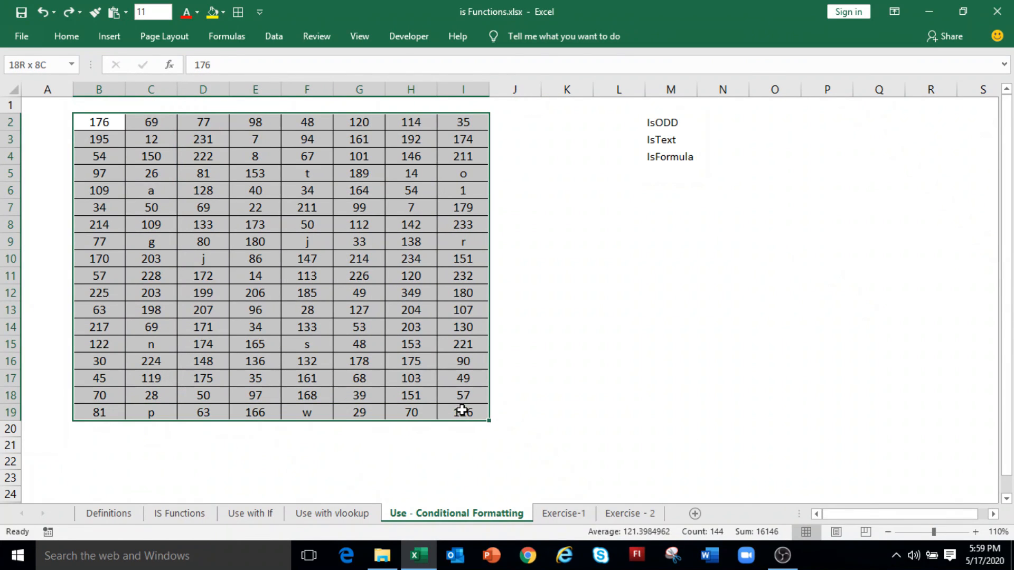
{"action": "left_click", "coordinate": [66, 36]}
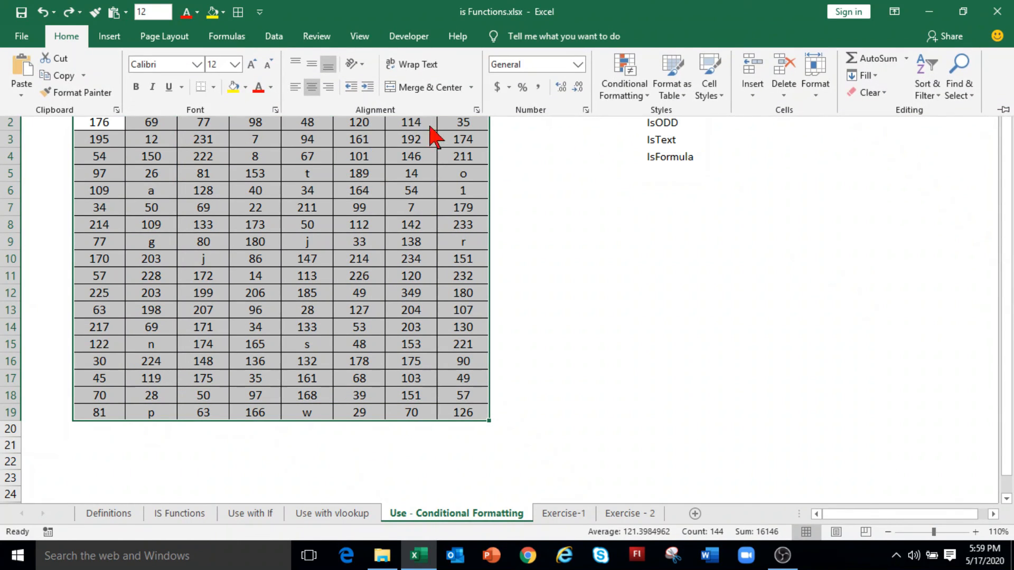
{"action": "left_click", "coordinate": [641, 93]}
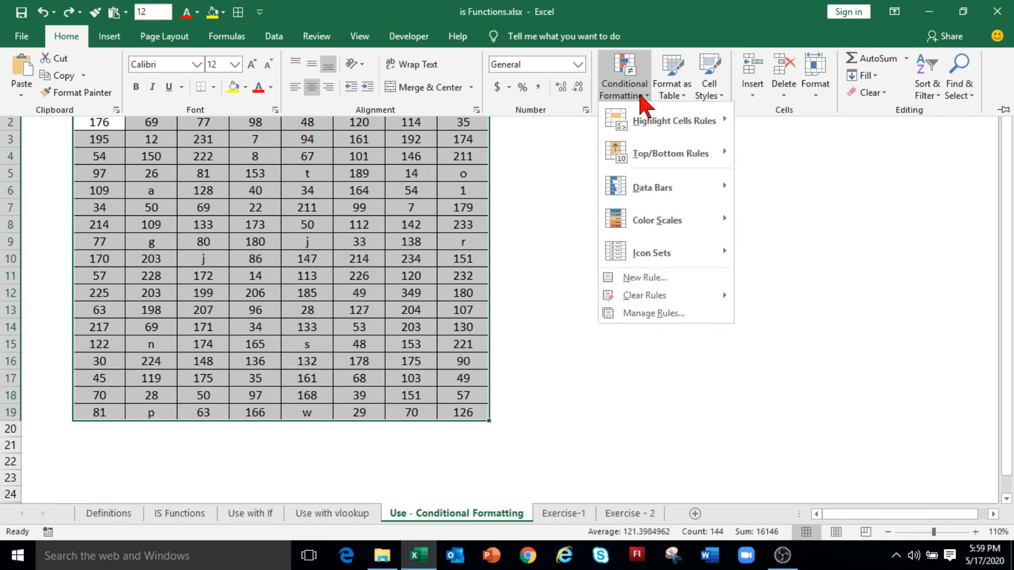
{"action": "left_click", "coordinate": [677, 283]}
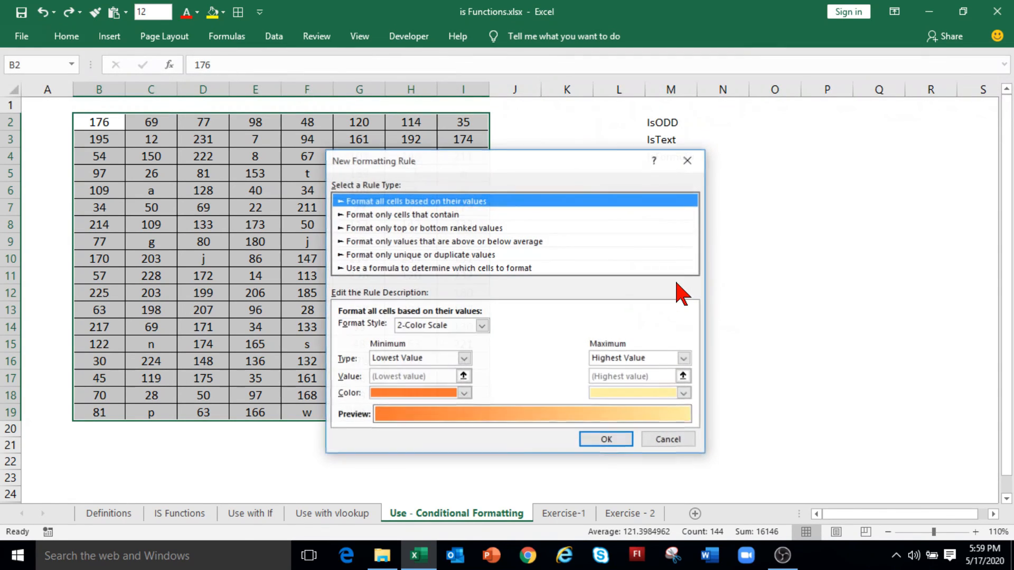
{"action": "left_click", "coordinate": [375, 268]}
{"action": "left_click", "coordinate": [396, 328]}
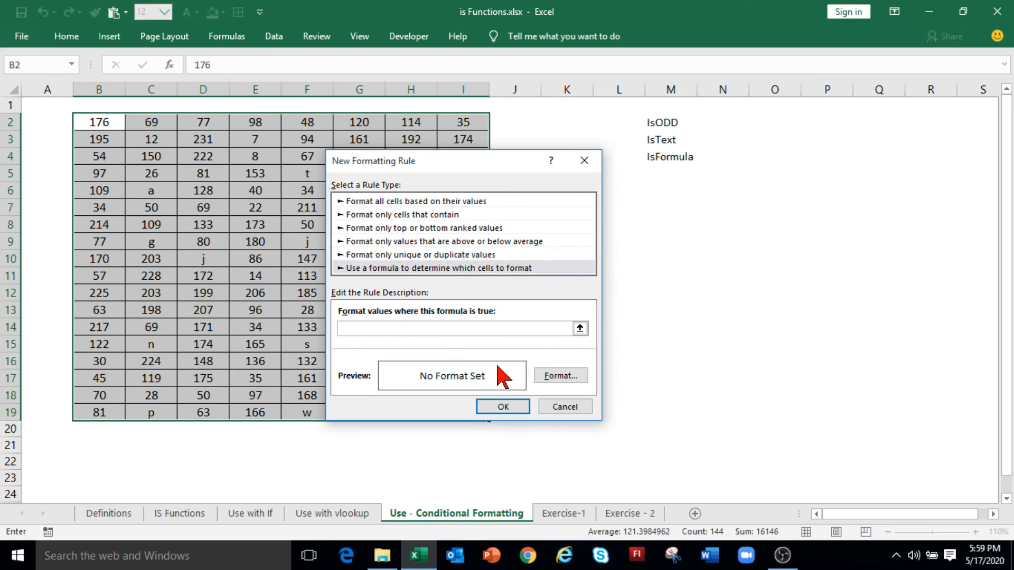
{"action": "type", "text": "=istext(B2)"}
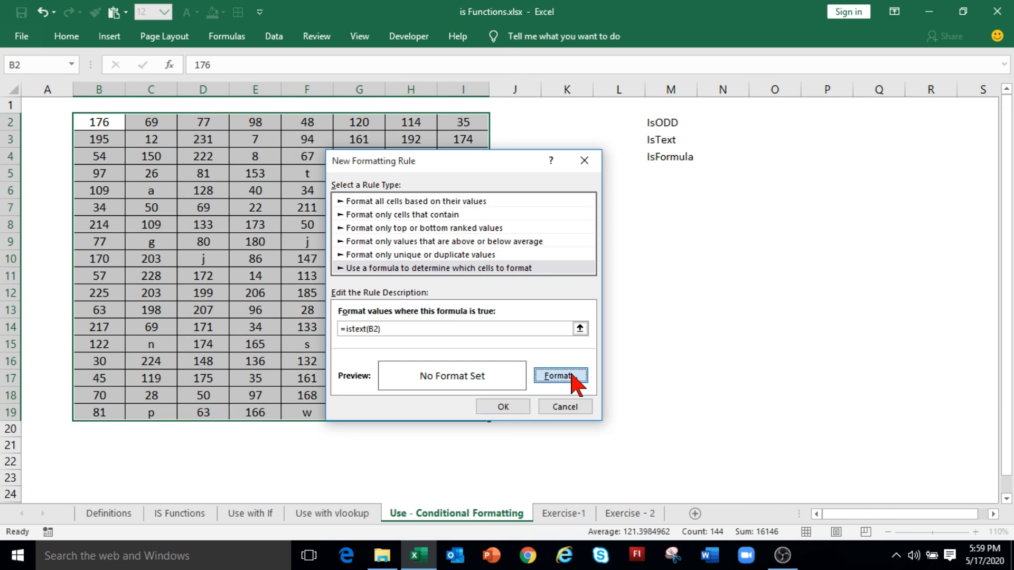
Give the ISTEXT rule an orange fill and apply it to the range.
{"action": "left_click", "coordinate": [567, 375]}
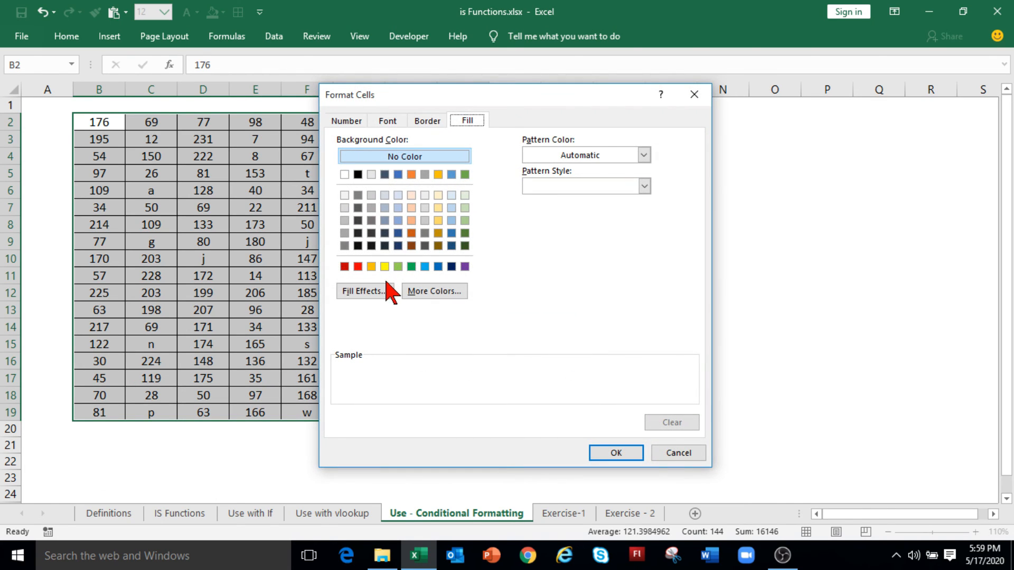
{"action": "left_click", "coordinate": [390, 123]}
{"action": "left_click", "coordinate": [575, 244]}
{"action": "left_click", "coordinate": [615, 452]}
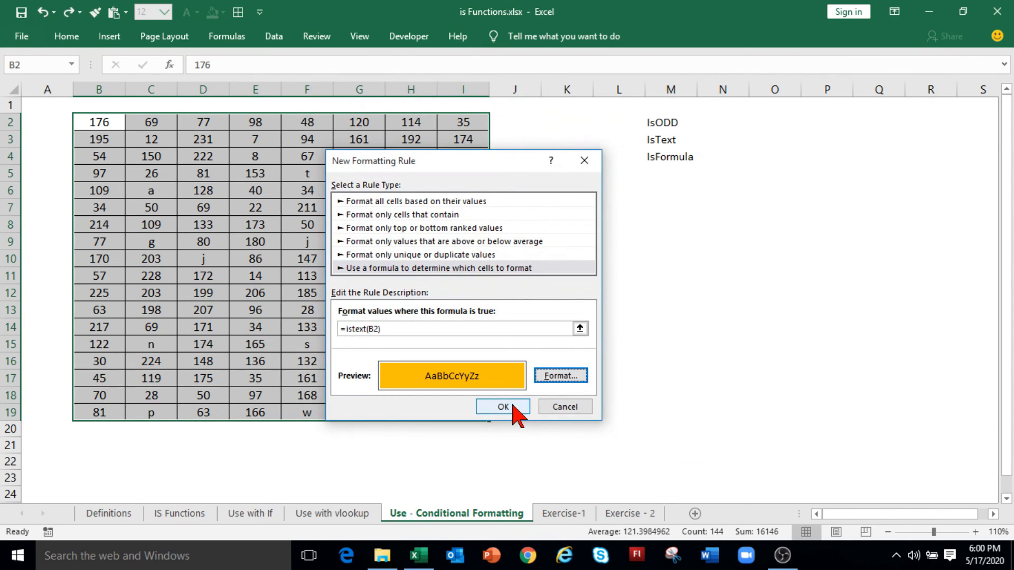
{"action": "left_click", "coordinate": [511, 406]}
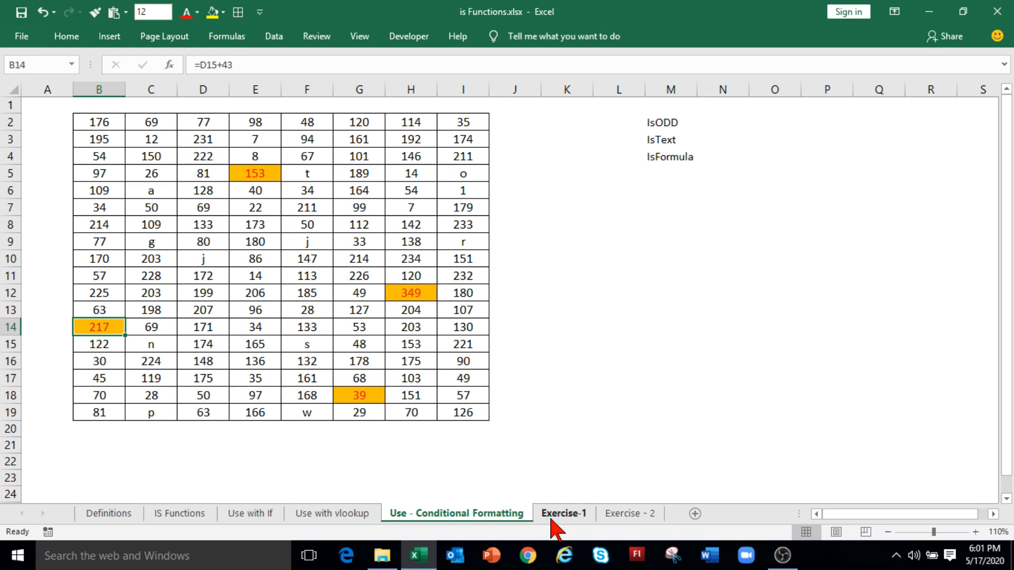
Look over the Exercise-1 and Exercise - 2 sheets and return to the Definitions sheet.
{"action": "left_click", "coordinate": [559, 515]}
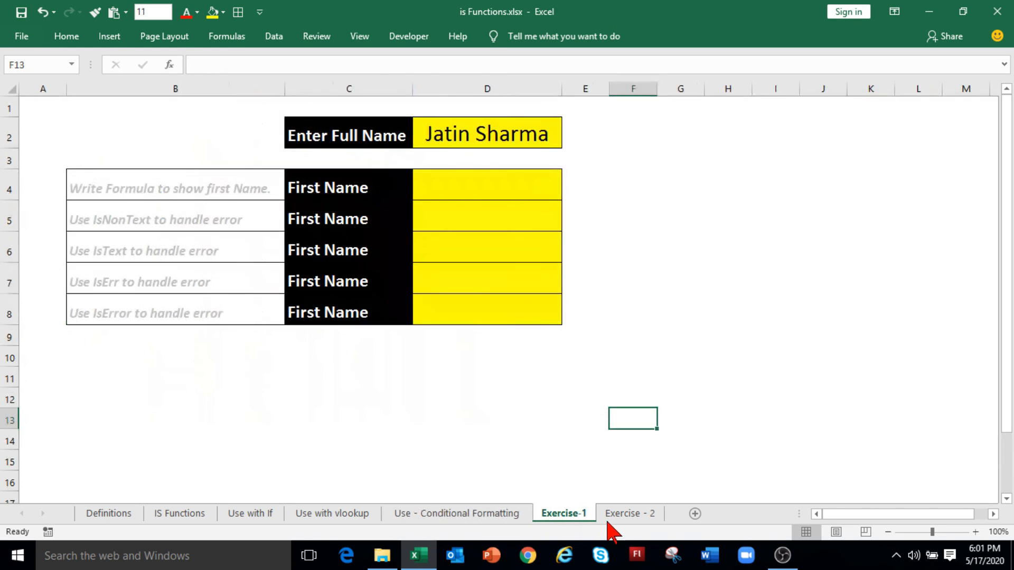
{"action": "left_click", "coordinate": [629, 515]}
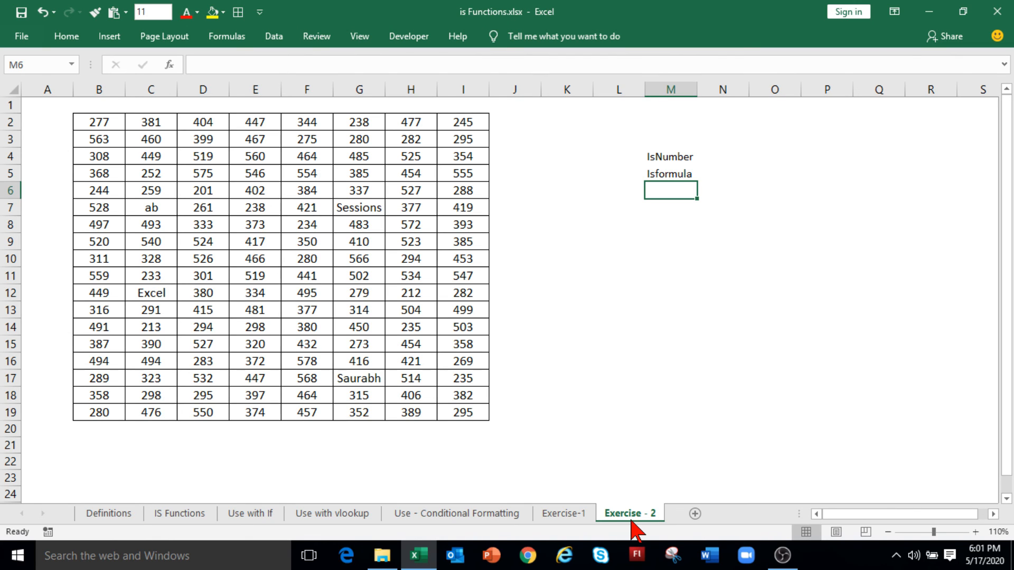
{"action": "left_click", "coordinate": [130, 514]}
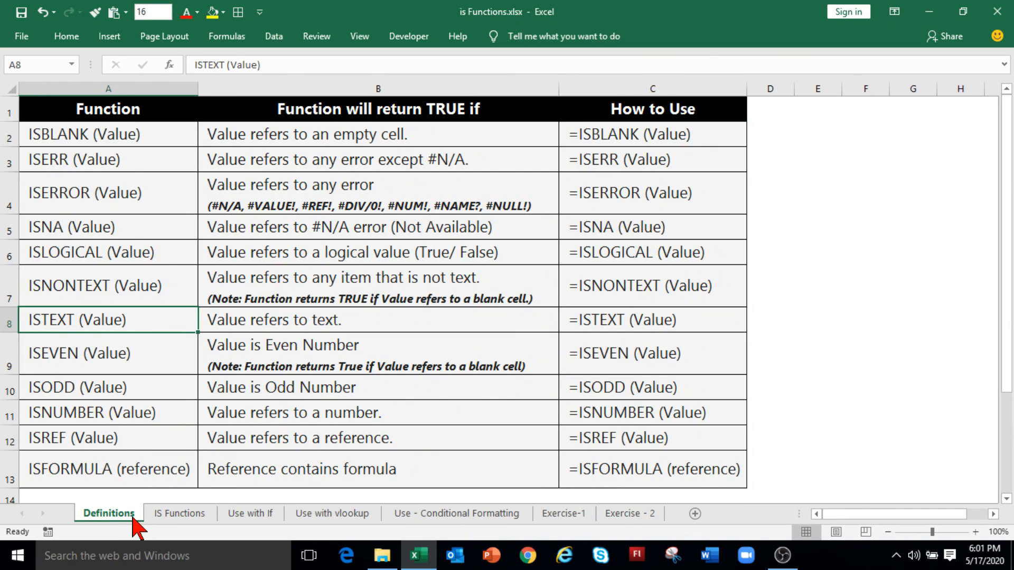